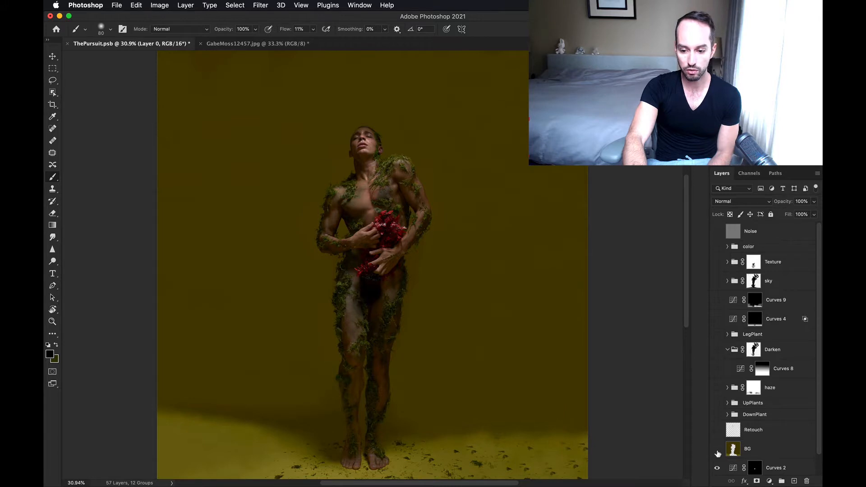
Make the BG layer and the Retouch layer visible
{"action": "left_click", "coordinate": [717, 450]}
{"action": "left_click", "coordinate": [717, 450]}
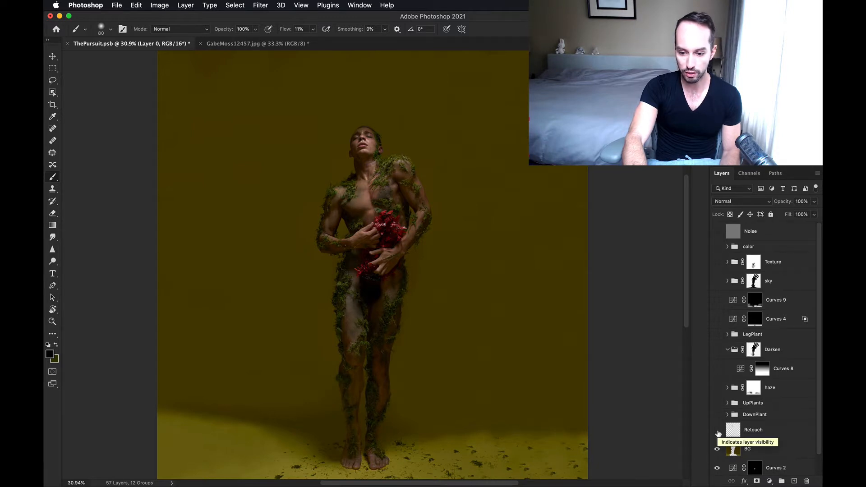
{"action": "left_click", "coordinate": [717, 432]}
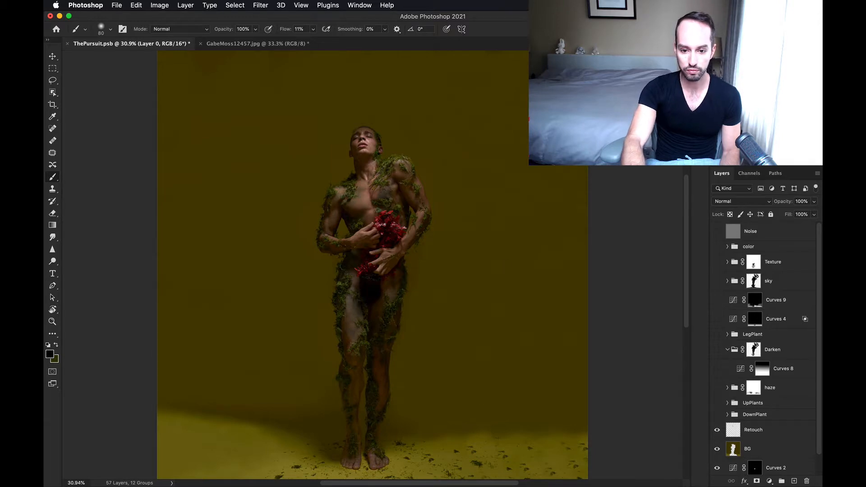
Compare the figure's face and torso up close with and without the Retouch layer, leaving the layer visible
{"action": "scroll", "coordinate": [370, 265], "scroll_direction": "up", "scroll_amount": 5}
{"action": "scroll", "coordinate": [374, 178], "scroll_direction": "up", "scroll_amount": 5}
{"action": "scroll", "coordinate": [374, 177], "scroll_direction": "up", "scroll_amount": 4}
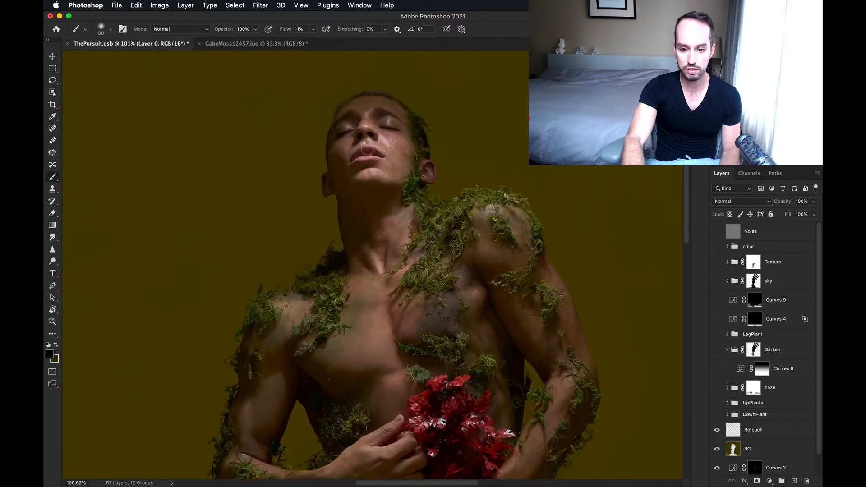
{"action": "scroll", "coordinate": [375, 177], "scroll_direction": "up", "scroll_amount": 3}
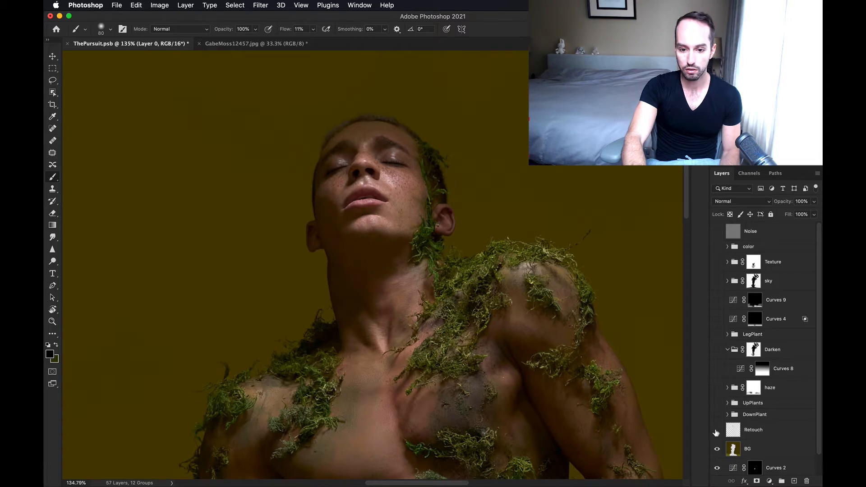
{"action": "left_click", "coordinate": [716, 431]}
{"action": "left_click", "coordinate": [716, 431]}
{"action": "left_click", "coordinate": [716, 431]}
{"action": "left_click", "coordinate": [716, 430]}
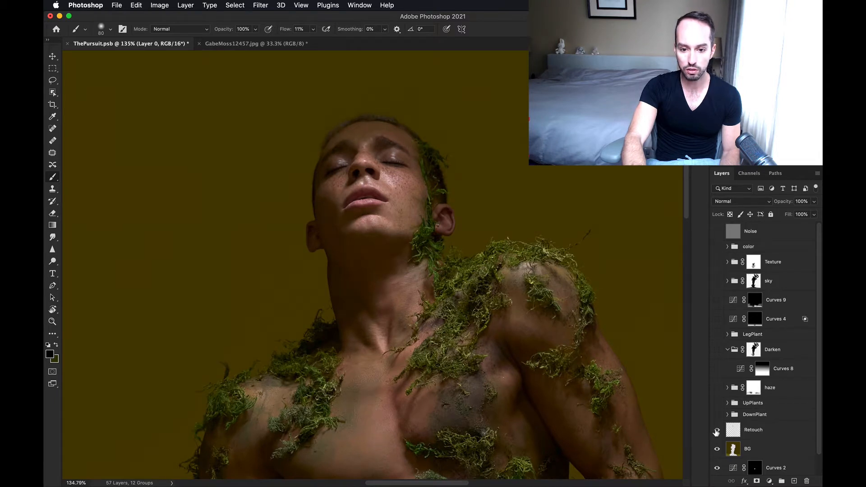
{"action": "left_click", "coordinate": [716, 431]}
Make the DownPlant and UpPlants groups visible over the whole figure
{"action": "key", "text": "super+0"}
{"action": "left_click", "coordinate": [717, 415]}
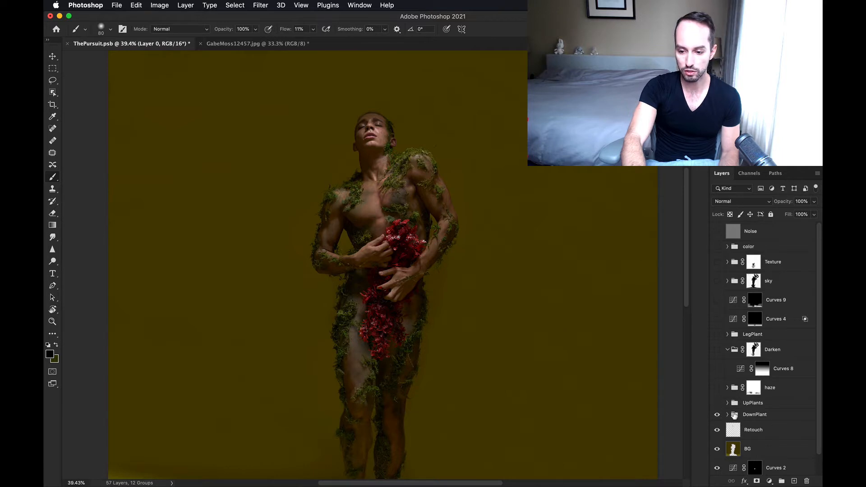
{"action": "left_click", "coordinate": [717, 403]}
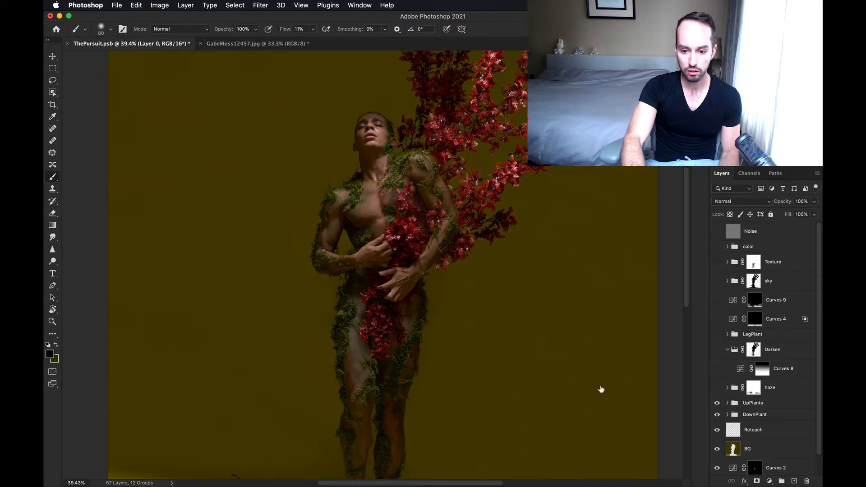
{"action": "key", "text": "super+0"}
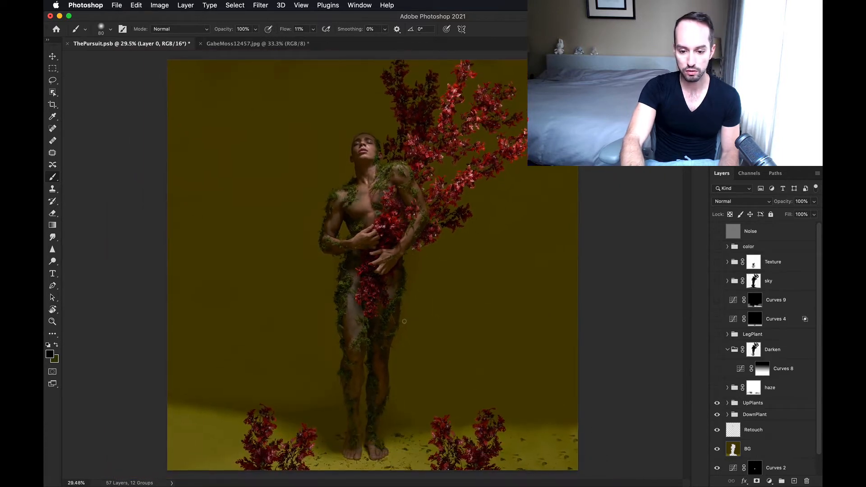
Compare the composite with and without the UpPlants group, leaving the group visible
{"action": "left_click", "coordinate": [717, 403]}
{"action": "left_click", "coordinate": [717, 403]}
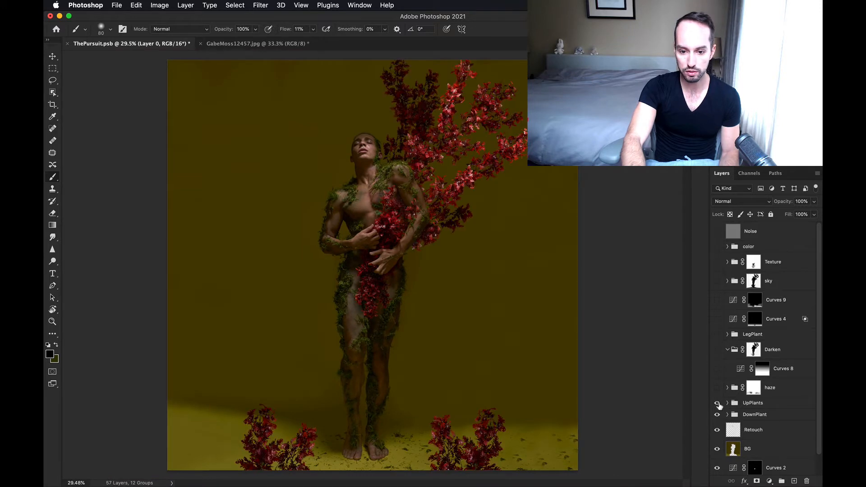
{"action": "left_click", "coordinate": [717, 403]}
{"action": "left_click", "coordinate": [717, 403]}
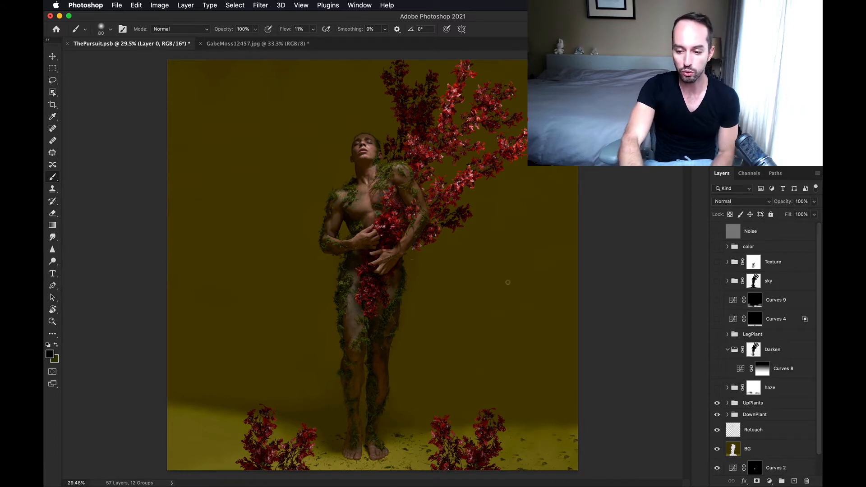
Expand the UpPlants group and hide its layers from Layer 14 copy 2 down through Layer 4
{"action": "left_click", "coordinate": [726, 403]}
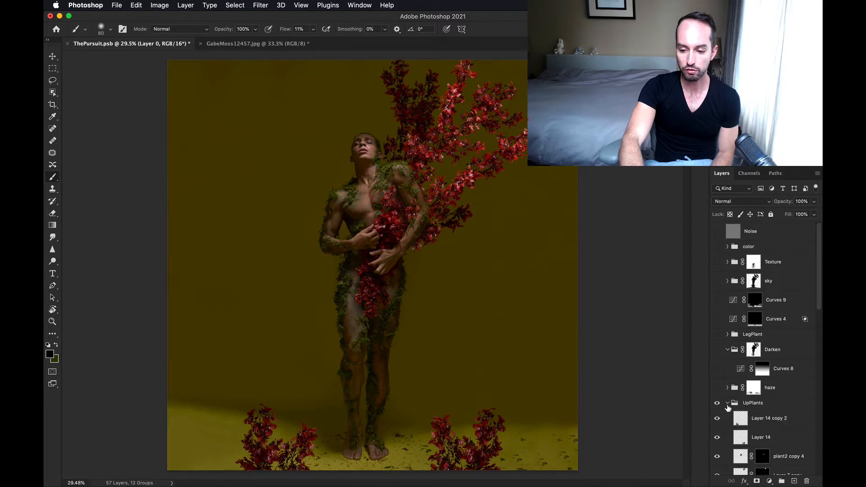
{"action": "scroll", "coordinate": [755, 328], "scroll_direction": "down", "scroll_amount": 5}
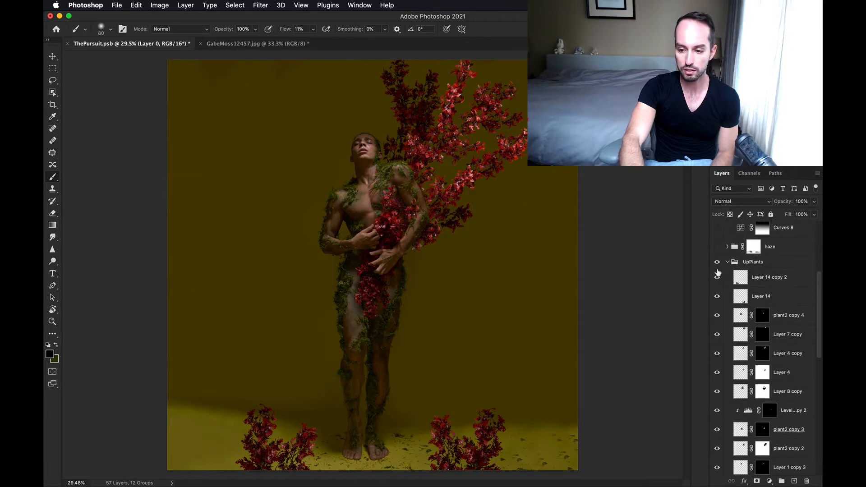
{"action": "left_click", "coordinate": [716, 296]}
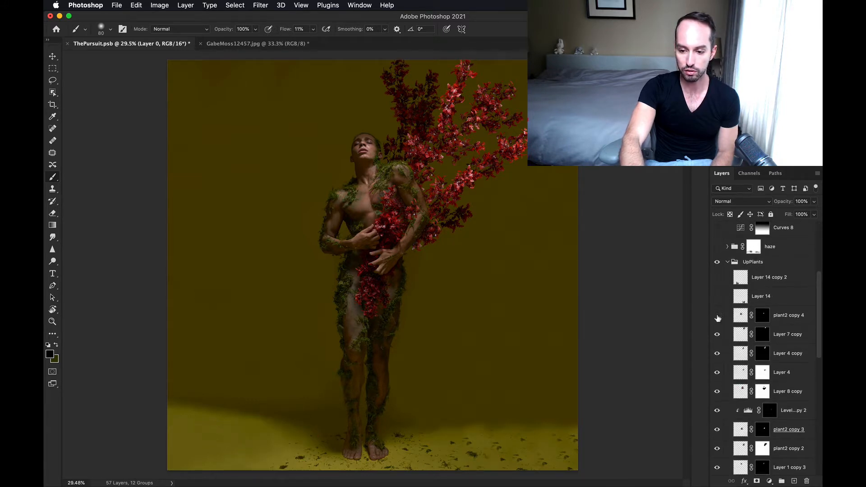
{"action": "left_click", "coordinate": [717, 317]}
{"action": "left_click", "coordinate": [717, 336]}
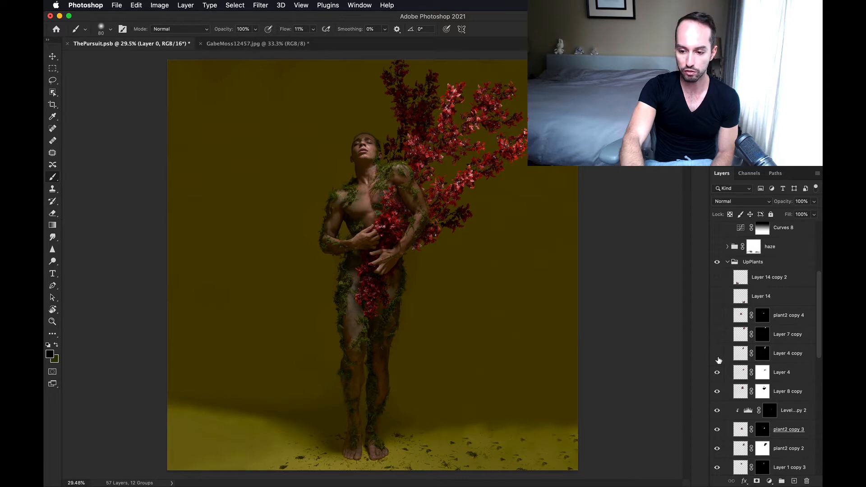
{"action": "left_click", "coordinate": [717, 372]}
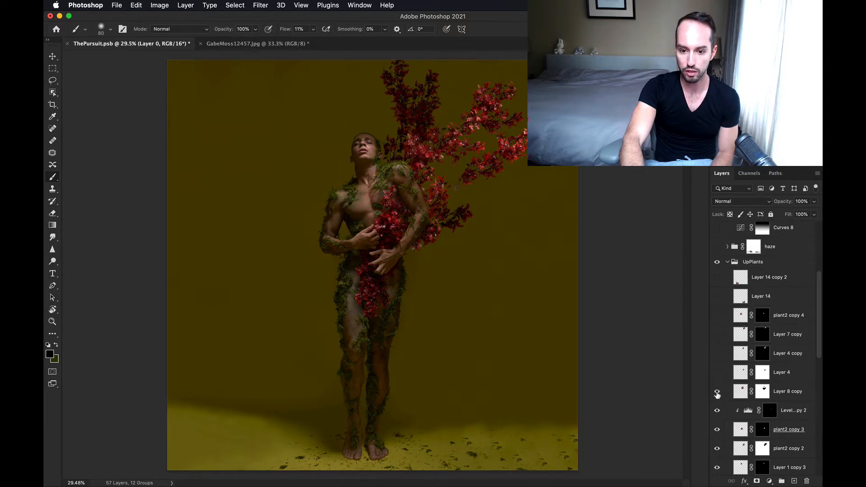
Try moving the Layer 8 copy plant branch across to the other side of the figure, and undo the move
{"action": "left_click", "coordinate": [740, 393]}
{"action": "key", "text": "v"}
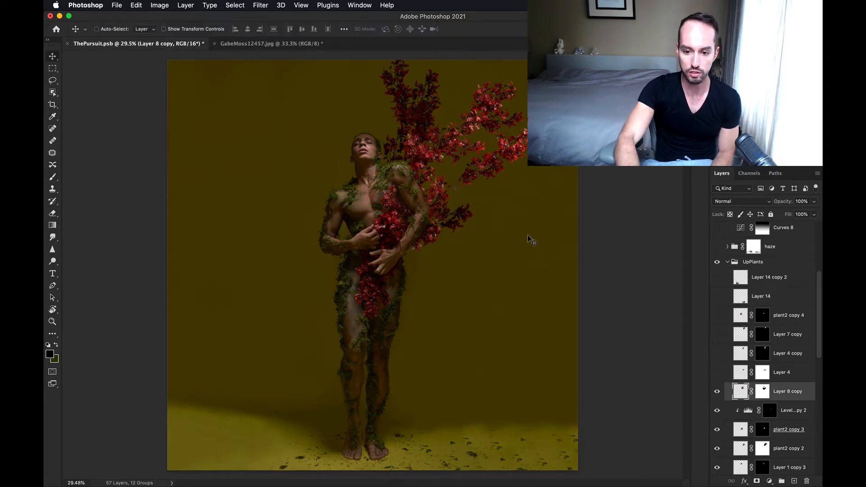
{"action": "mouse_move", "coordinate": [436, 172]}
{"action": "left_mouse_down"}
{"action": "mouse_move", "coordinate": [299, 191]}
{"action": "mouse_move", "coordinate": [294, 180]}
{"action": "left_mouse_up"}
{"action": "key", "text": "ctrl+z"}
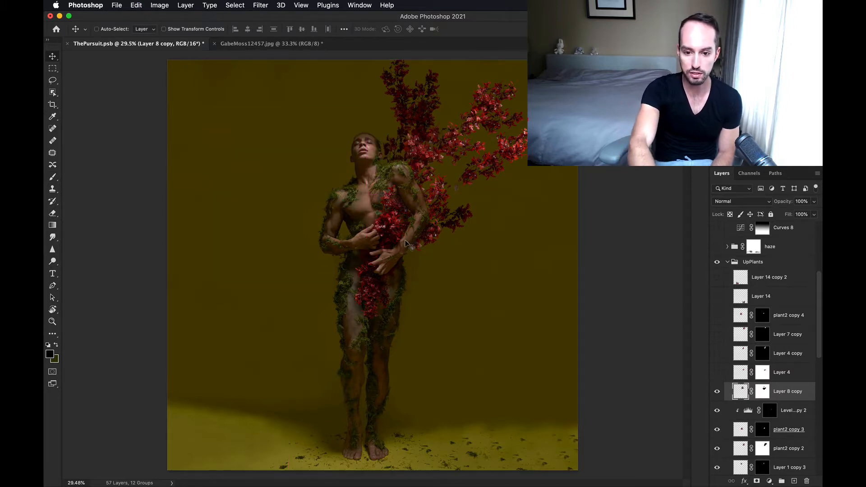
Make the hidden plant layers in the UpPlants group visible again and collapse the group
{"action": "left_click_drag", "start_coordinate": [717, 354], "coordinate": [719, 277]}
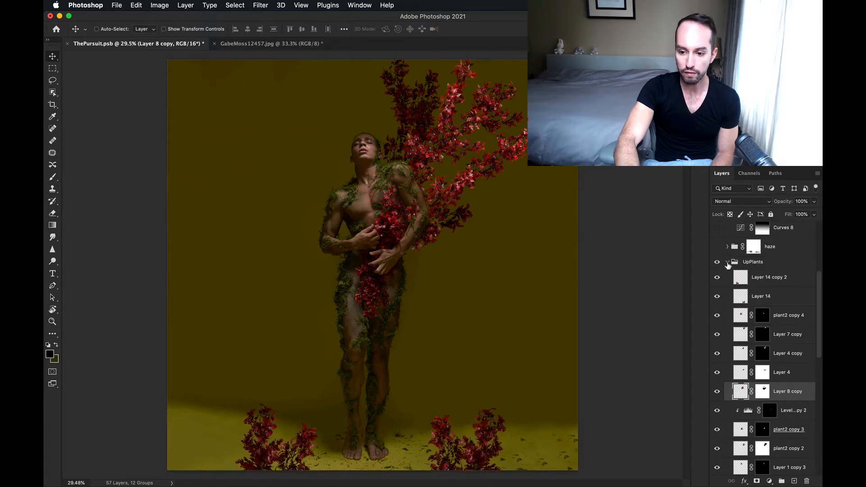
{"action": "left_click", "coordinate": [727, 263]}
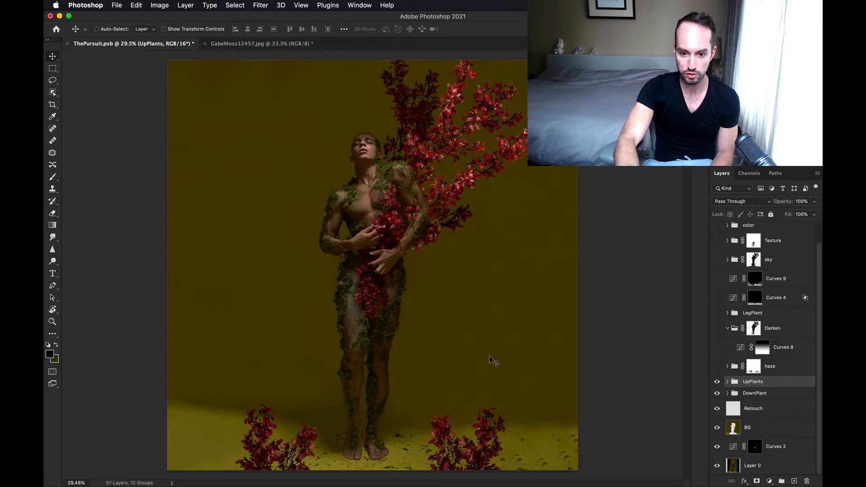
Switch to the JPG source photo of the hand-held red plant and examine the plant against its plain backdrop
{"action": "left_click", "coordinate": [251, 44]}
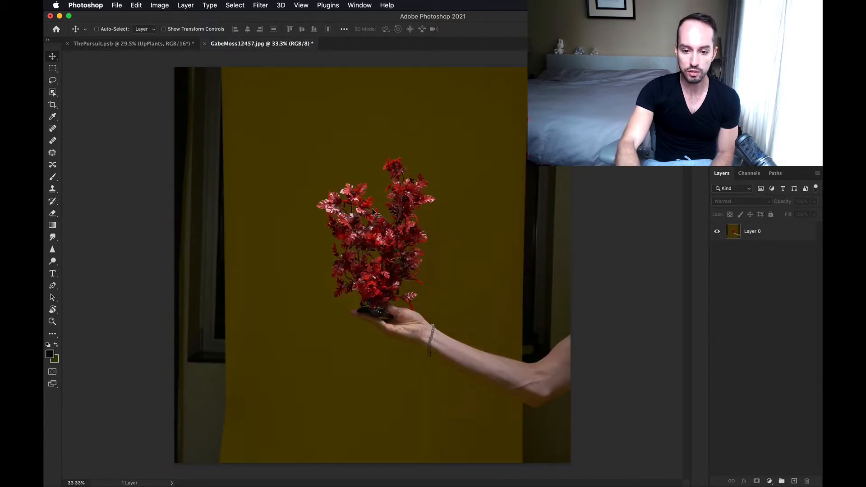
{"action": "scroll", "coordinate": [374, 212], "scroll_direction": "up", "scroll_amount": 4}
{"action": "scroll", "coordinate": [396, 231], "scroll_direction": "up", "scroll_amount": 3}
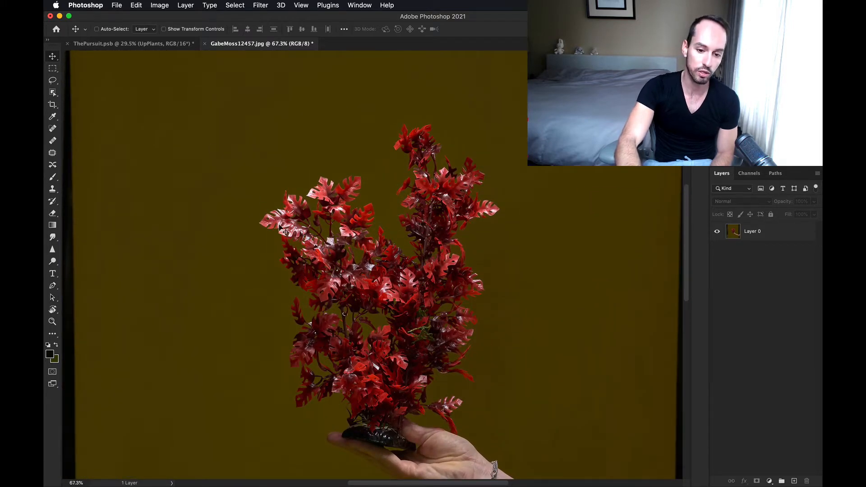
{"action": "scroll", "coordinate": [284, 231], "scroll_direction": "down", "scroll_amount": 4}
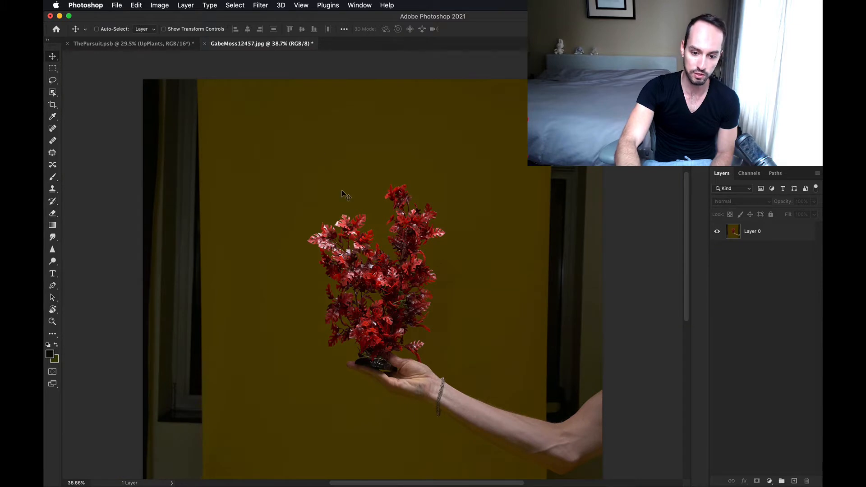
{"action": "scroll", "coordinate": [348, 164], "scroll_direction": "up", "scroll_amount": 2}
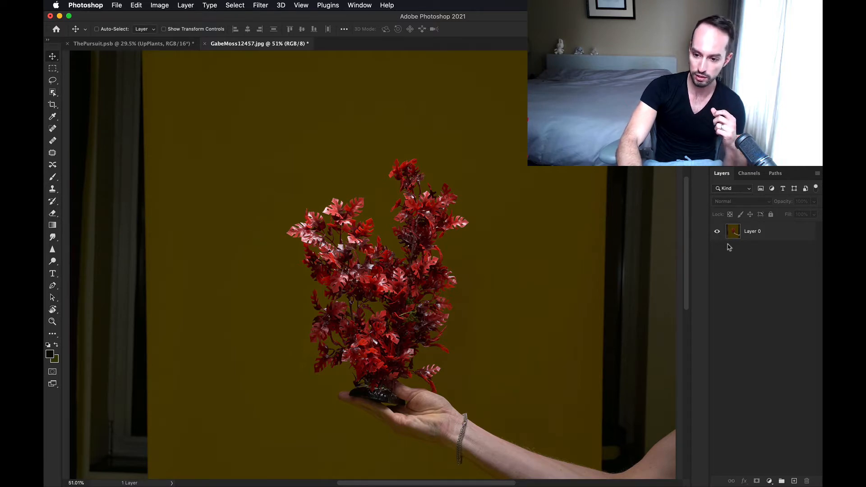
{"action": "left_click", "coordinate": [718, 232]}
{"action": "left_click", "coordinate": [718, 233]}
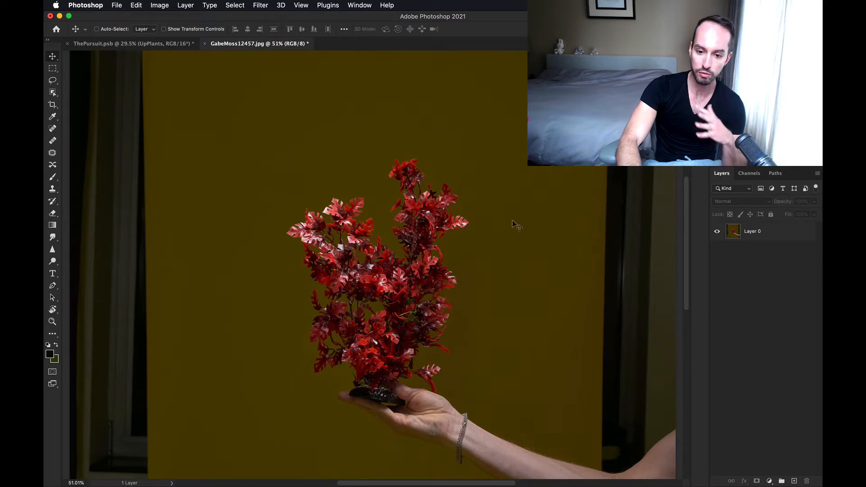
{"action": "scroll", "coordinate": [267, 259], "scroll_direction": "down", "scroll_amount": 3}
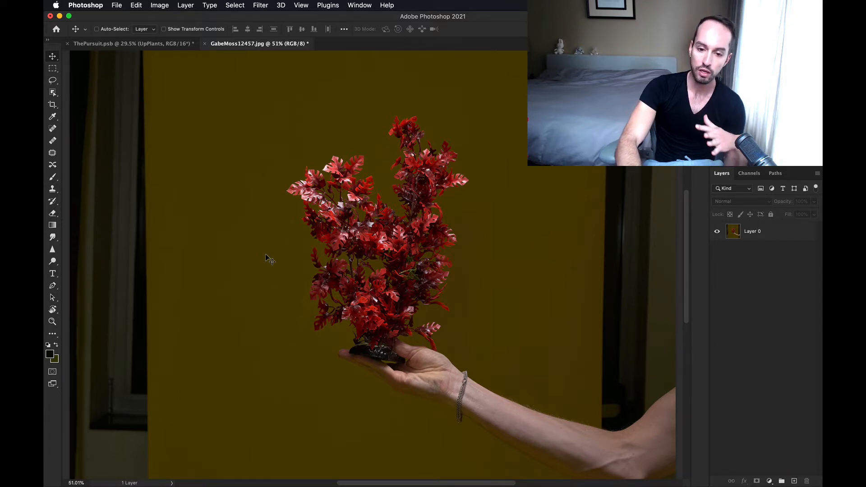
{"action": "scroll", "coordinate": [510, 271], "scroll_direction": "up", "scroll_amount": 4}
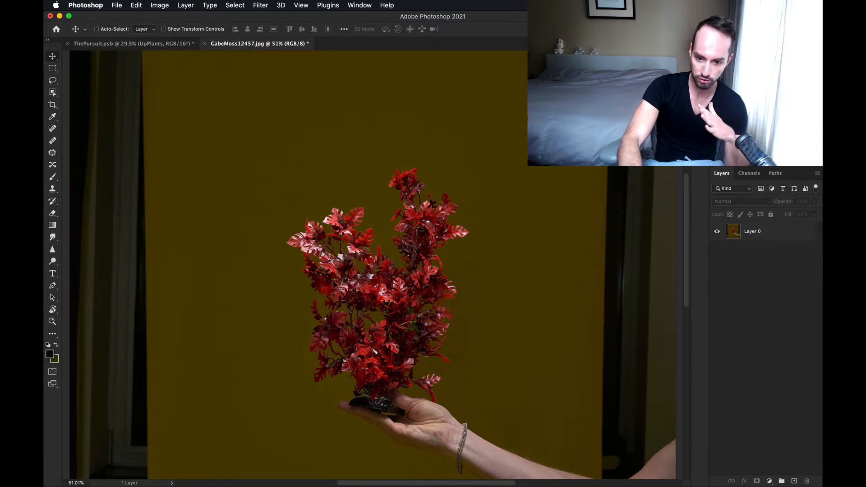
{"action": "scroll", "coordinate": [338, 285], "scroll_direction": "down", "scroll_amount": 2}
{"action": "left_click", "coordinate": [209, 5]}
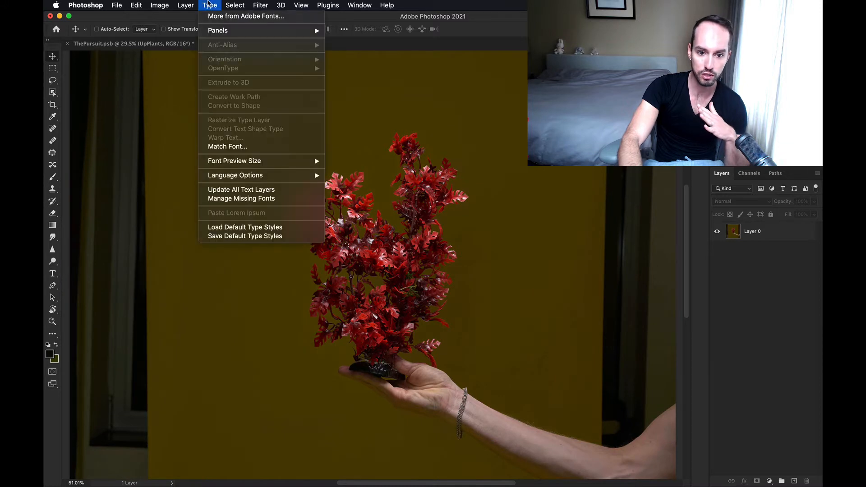
{"action": "mouse_move", "coordinate": [230, 5]}
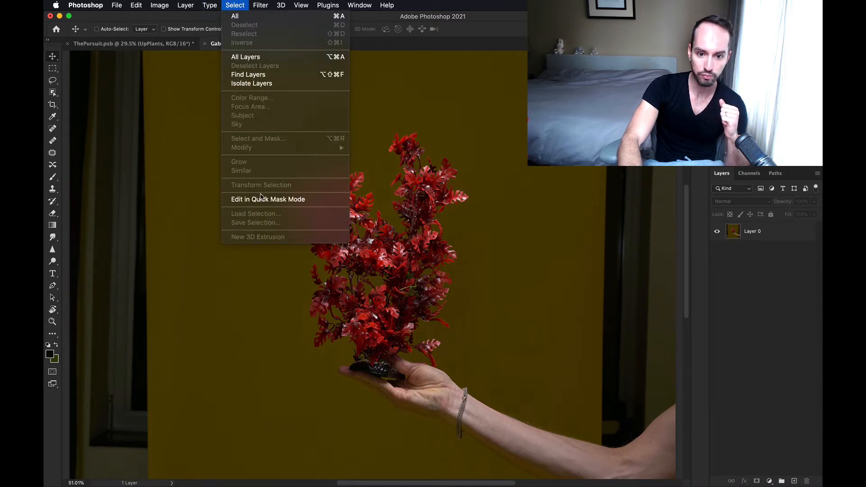
{"action": "left_click", "coordinate": [737, 241]}
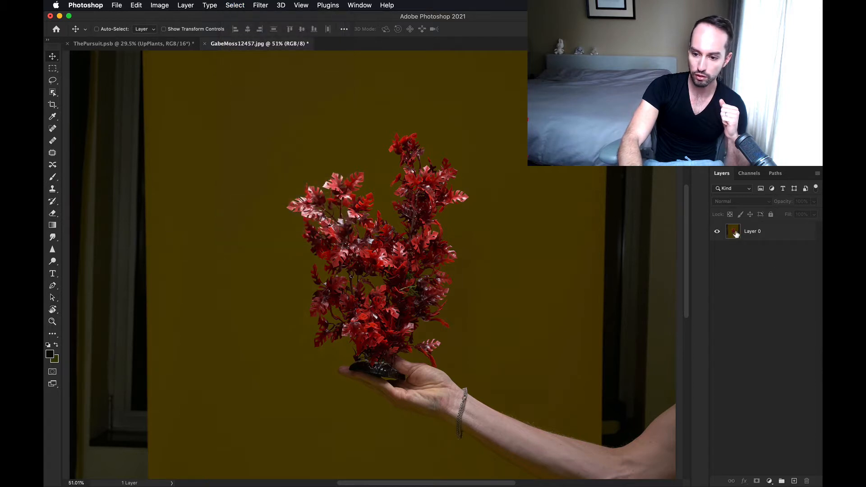
Start a Color Range selection on Layer 0 and sample the plain olive backdrop beside the plant
{"action": "left_click", "coordinate": [735, 234]}
{"action": "left_click", "coordinate": [235, 5]}
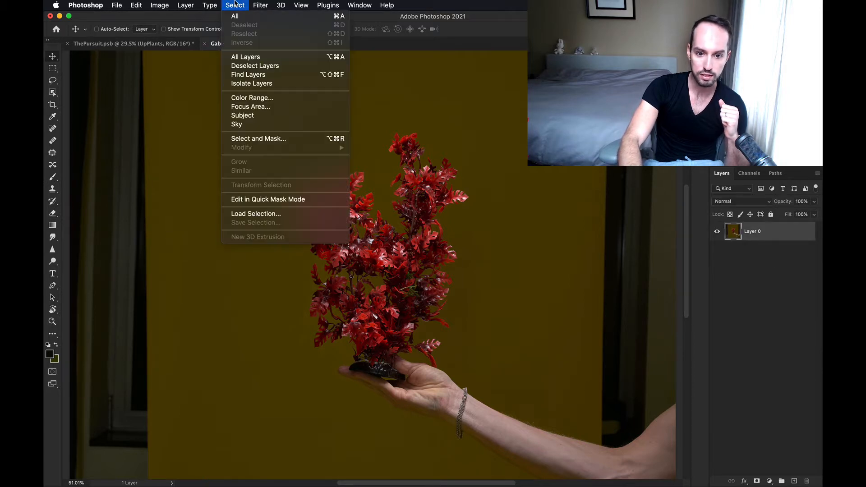
{"action": "left_click", "coordinate": [262, 100]}
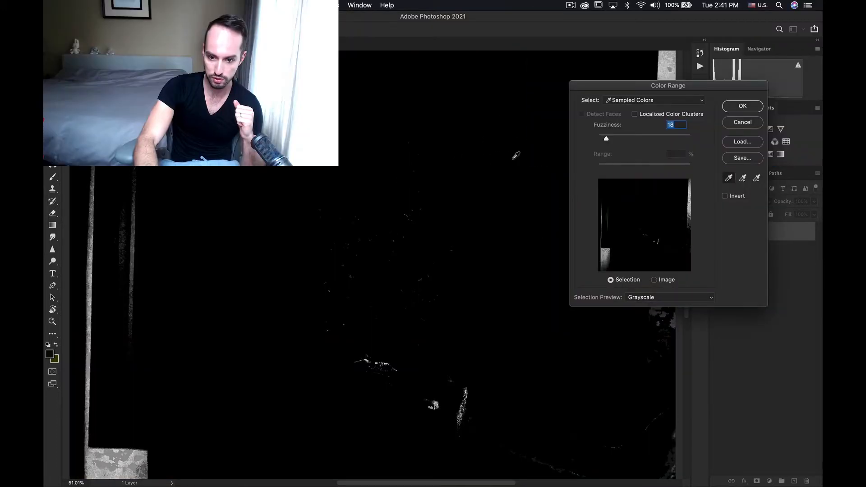
{"action": "left_click", "coordinate": [497, 137]}
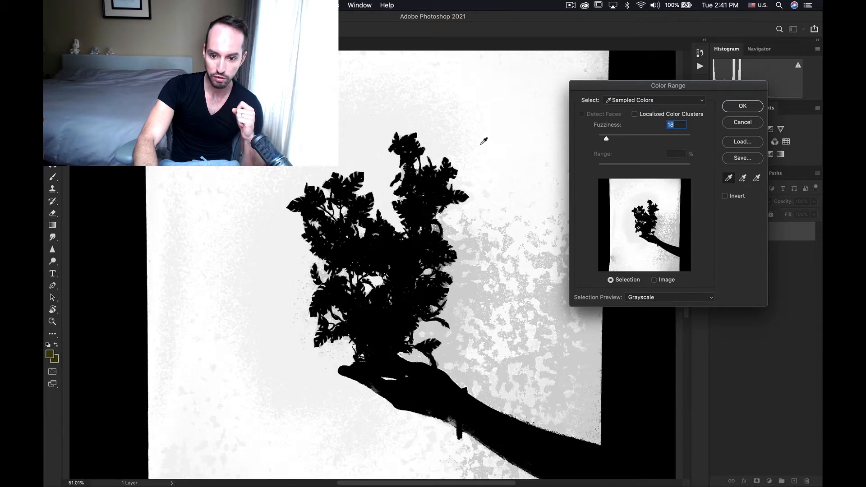
{"action": "left_click", "coordinate": [489, 140]}
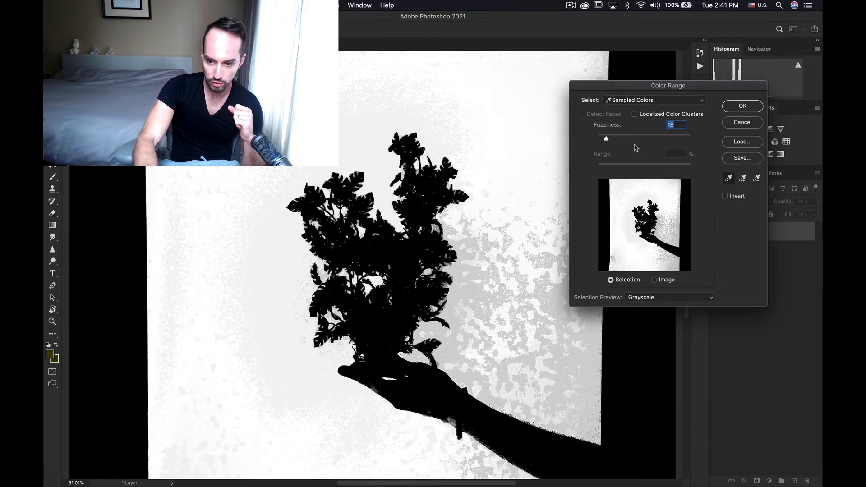
Set the Color Range fuzziness to 65, checking the gaps between the leaves in the preview, and accept the selection
{"action": "left_click_drag", "start_coordinate": [607, 140], "coordinate": [635, 140]}
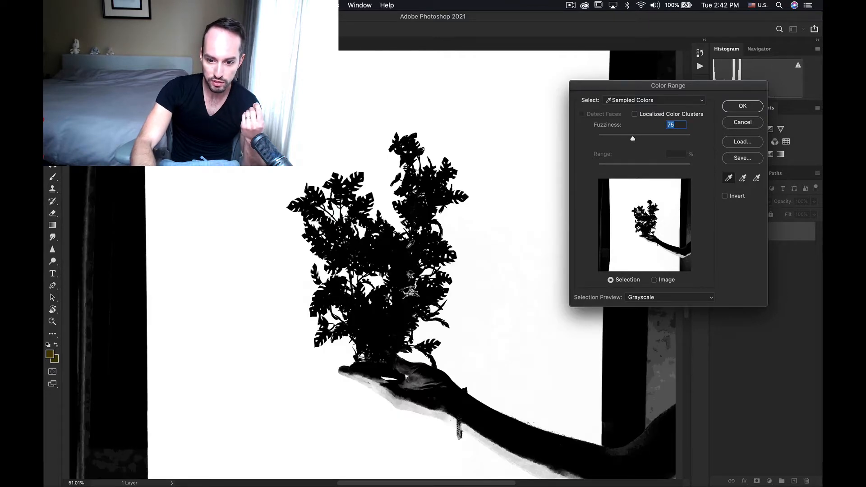
{"action": "key", "text": "super+plus"}
{"action": "key", "text": "super+plus"}
{"action": "key", "text": "super+plus"}
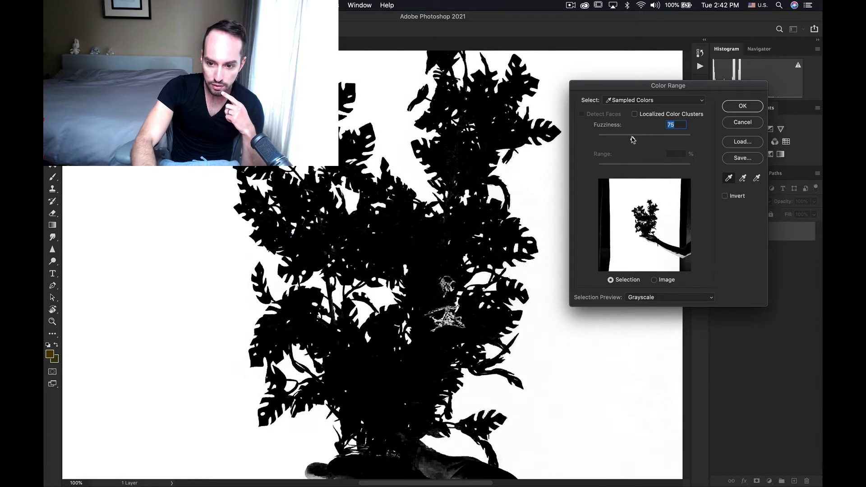
{"action": "left_click_drag", "start_coordinate": [632, 140], "coordinate": [630, 142]}
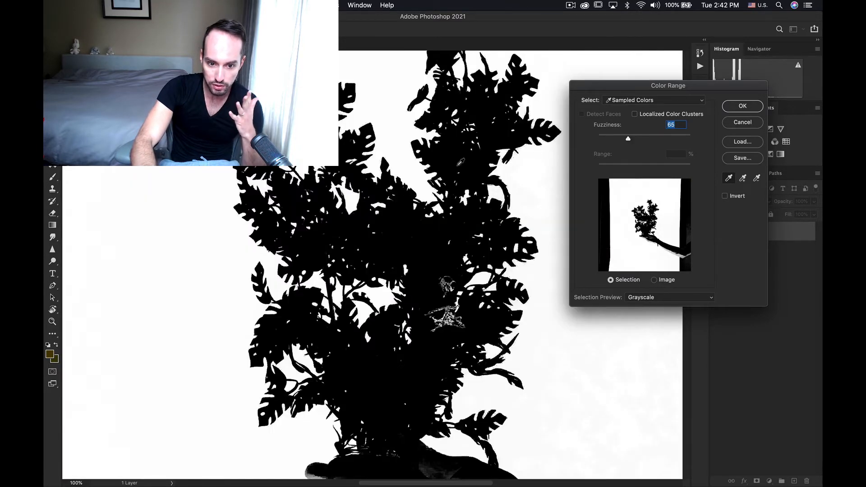
{"action": "left_click", "coordinate": [739, 107]}
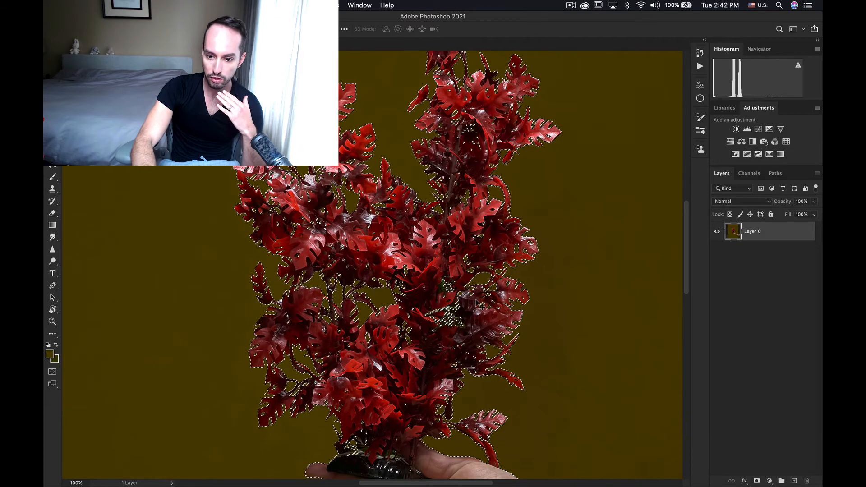
Add a layer mask to Layer 0 from the backdrop selection and invert it so it keeps the plant
{"action": "left_click", "coordinate": [756, 482]}
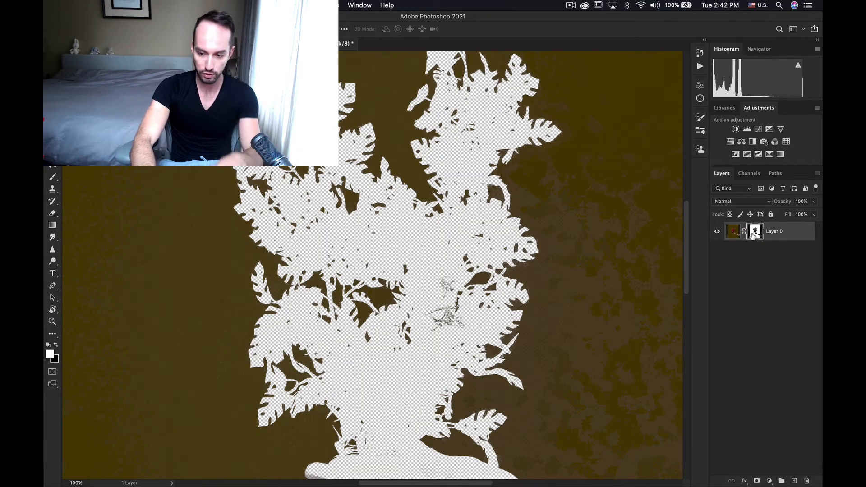
{"action": "key", "text": "super+i"}
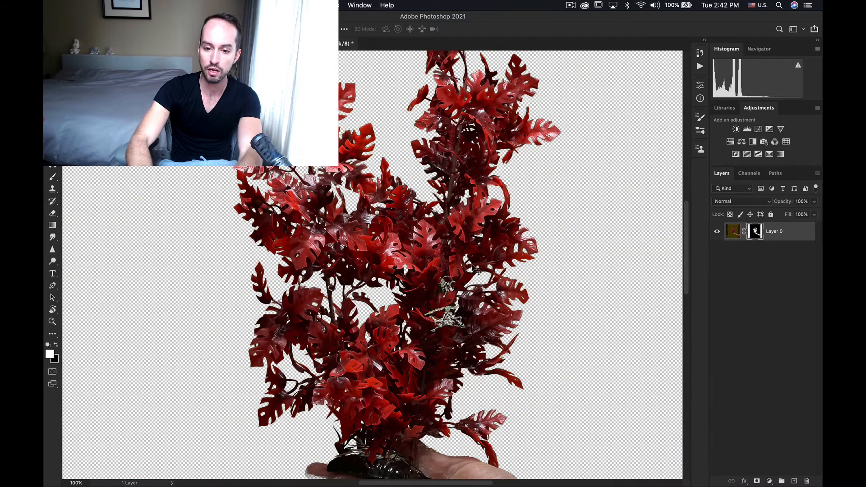
{"action": "key", "text": "super+minus"}
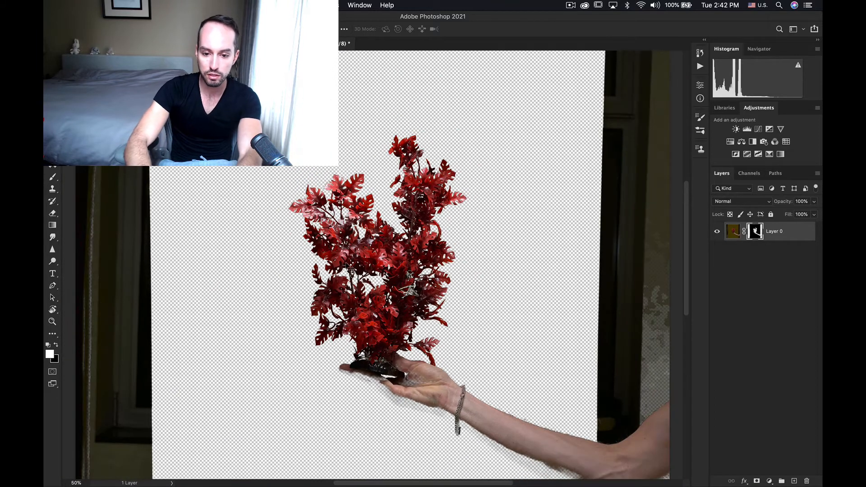
Bring the masked plant layer into ThePursuit.psb above the UpPlants group, accepting the color profile conversion
{"action": "left_click_drag", "start_coordinate": [346, 243], "coordinate": [328, 205]}
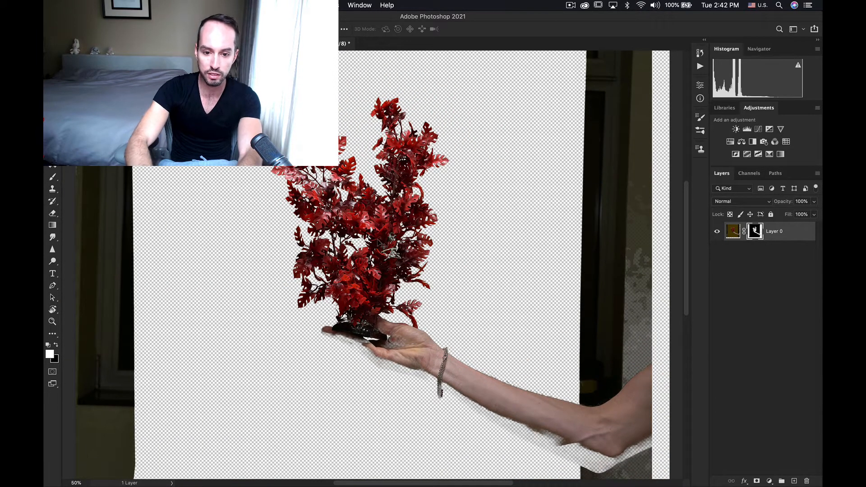
{"action": "left_click_drag", "start_coordinate": [382, 234], "coordinate": [314, 222]}
{"action": "left_click", "coordinate": [501, 181]}
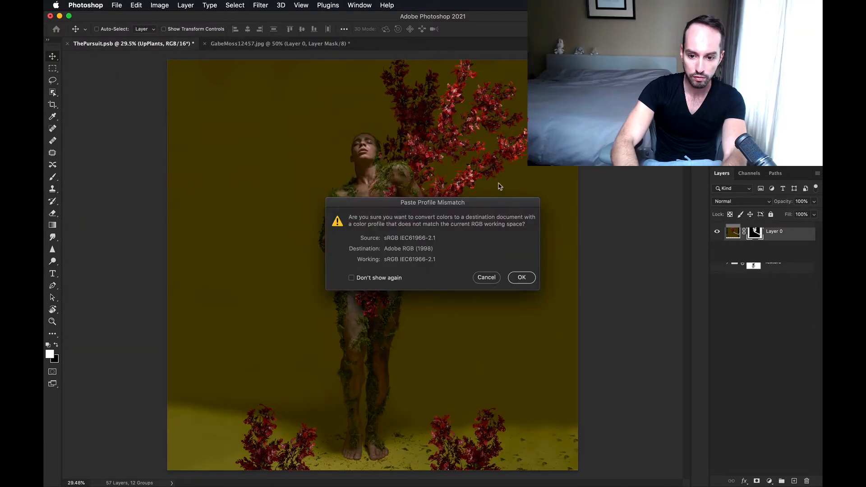
{"action": "left_click", "coordinate": [519, 277]}
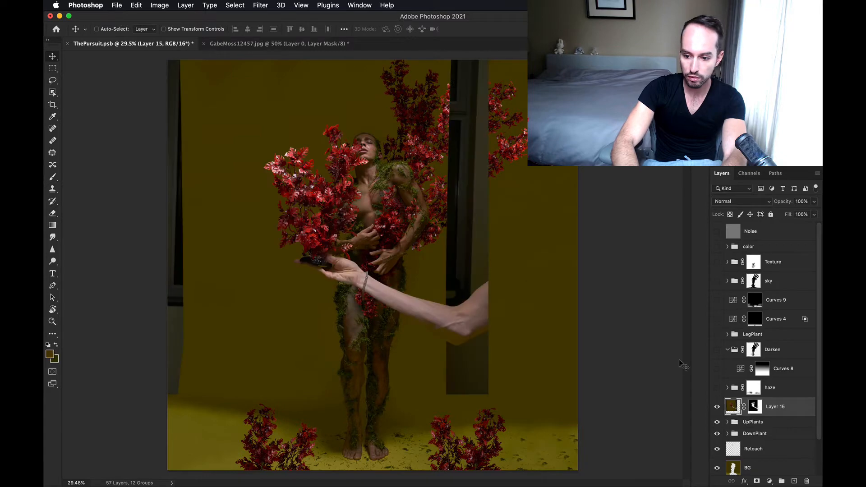
{"action": "left_click_drag", "start_coordinate": [321, 224], "coordinate": [444, 217]}
Inspect the cut-out edges of the imported plant against the figure up close, and delete that layer from the composite
{"action": "scroll", "coordinate": [266, 220], "scroll_direction": "up", "scroll_amount": 6}
{"action": "scroll", "coordinate": [445, 217], "scroll_direction": "up", "scroll_amount": 8}
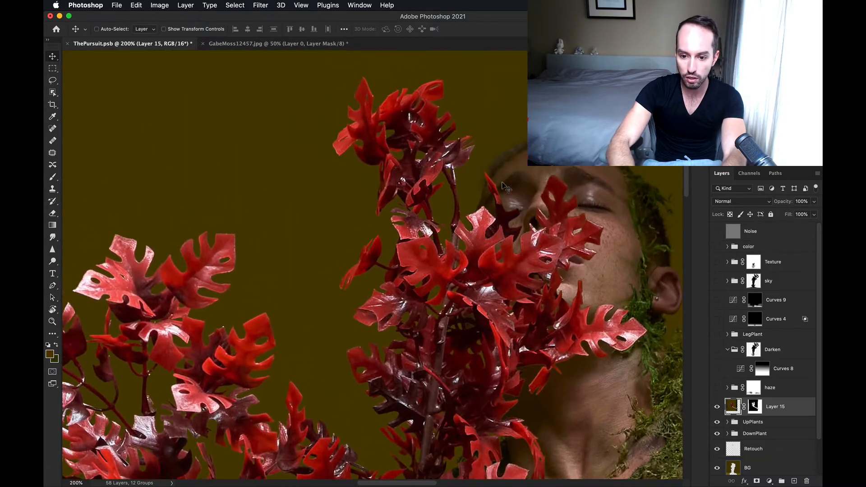
{"action": "left_click_drag", "start_coordinate": [491, 276], "coordinate": [291, 184]}
{"action": "key", "text": "super+minus"}
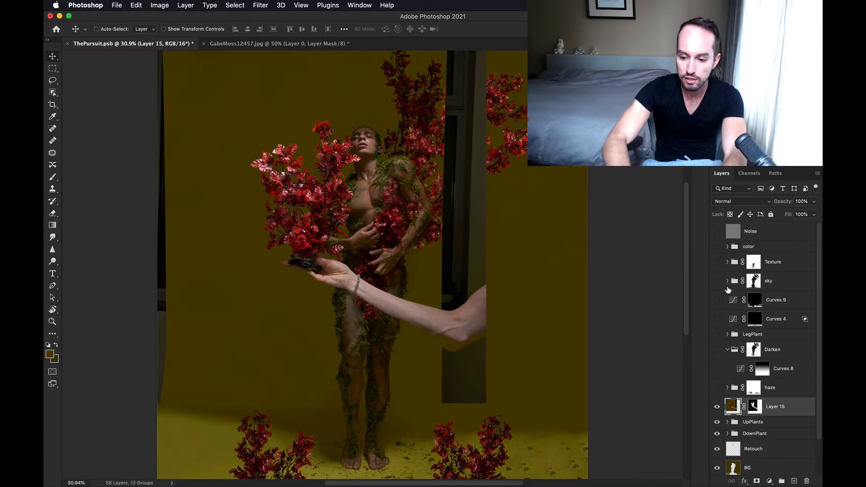
{"action": "key", "text": "Delete"}
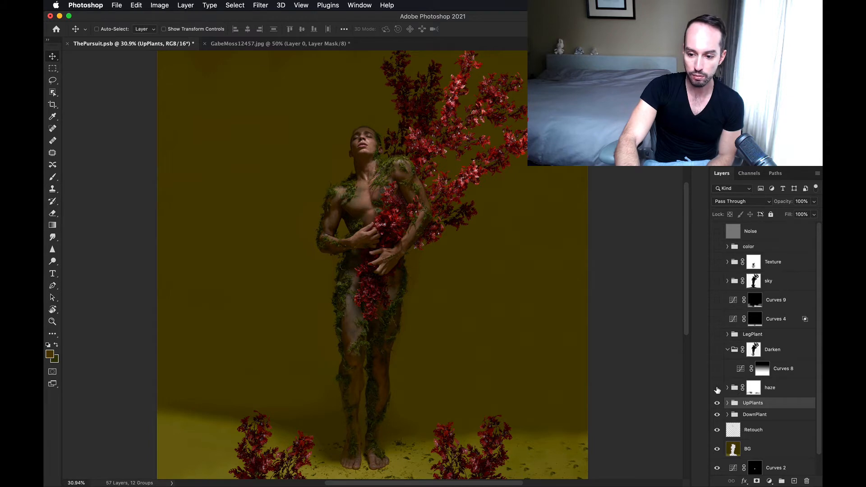
Make the haze group visible, comparing the image with and without it, and select the group's mask
{"action": "left_click", "coordinate": [716, 387]}
{"action": "left_click", "coordinate": [716, 388]}
{"action": "left_click", "coordinate": [716, 388]}
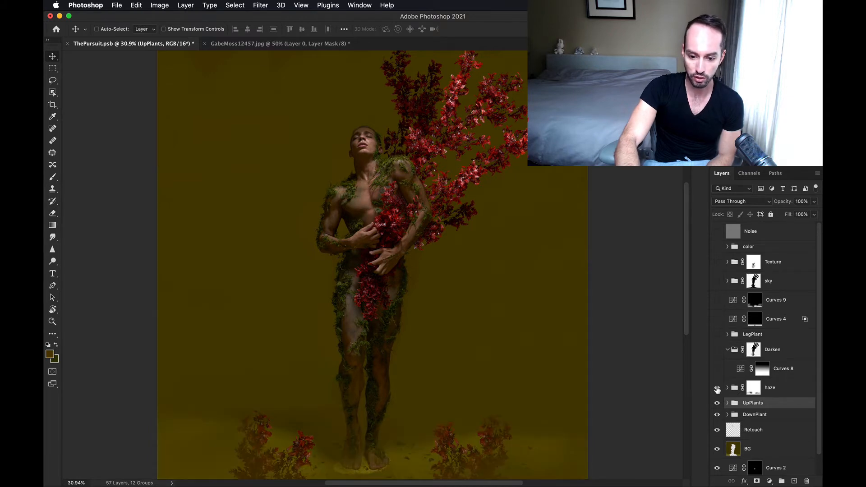
{"action": "left_click", "coordinate": [716, 388]}
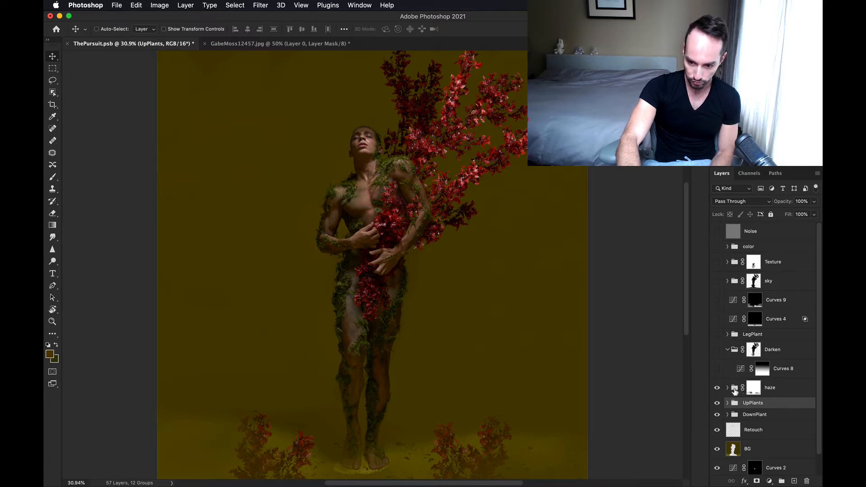
{"action": "left_click", "coordinate": [753, 388]}
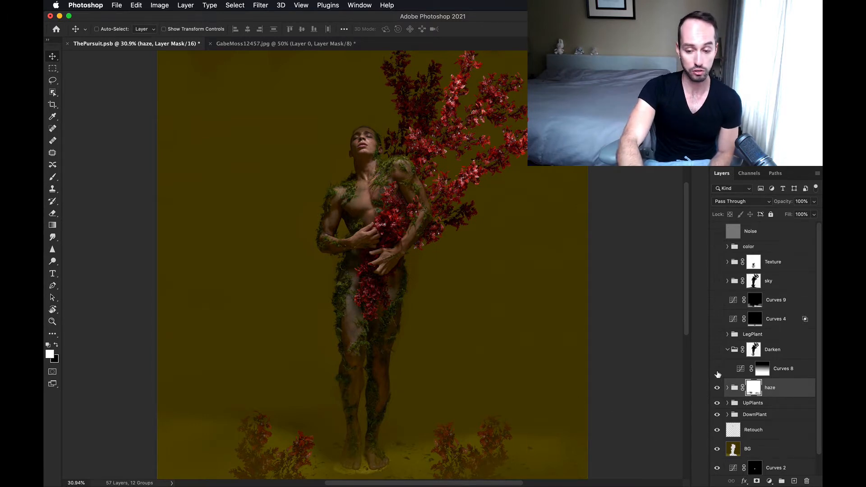
Make the Darken group visible, collapse it, and compare the image with and without it
{"action": "left_click", "coordinate": [717, 349]}
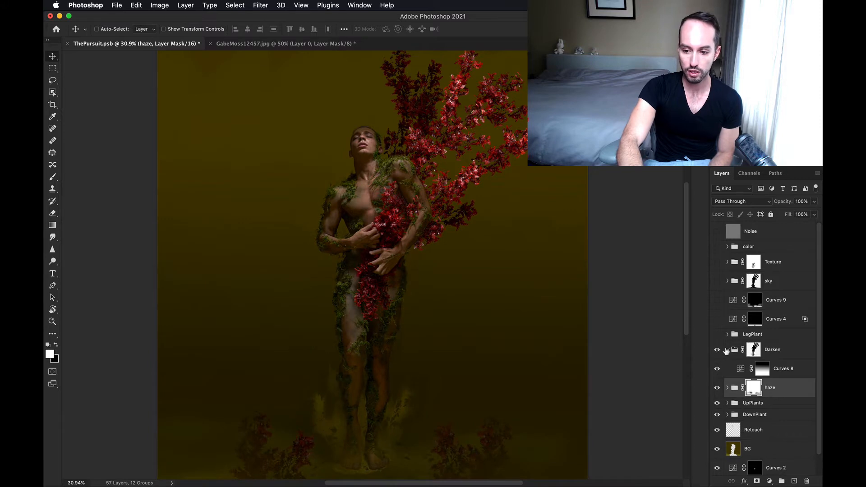
{"action": "left_click", "coordinate": [727, 350]}
{"action": "left_click", "coordinate": [717, 349]}
{"action": "left_click", "coordinate": [717, 349]}
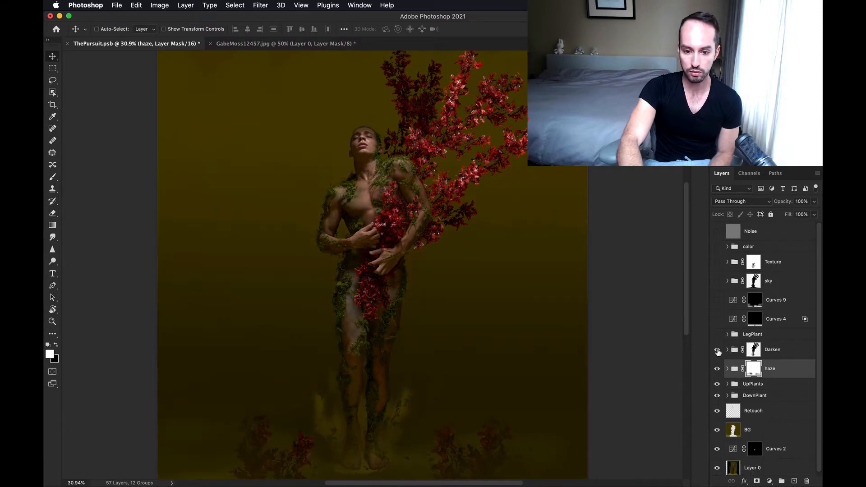
View the Darken group's mask on its own, return to the composite, and compare the group's effect before and after
{"action": "left_click", "coordinate": [752, 352]}
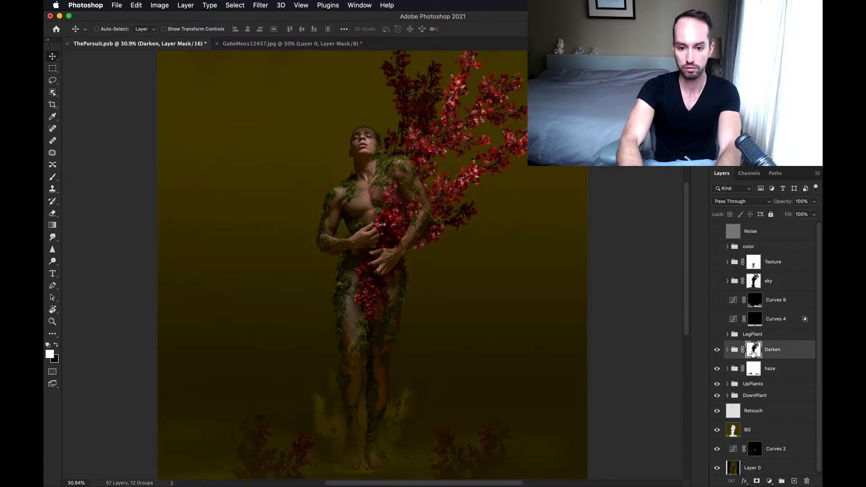
{"action": "left_click", "coordinate": [753, 353], "text": "alt"}
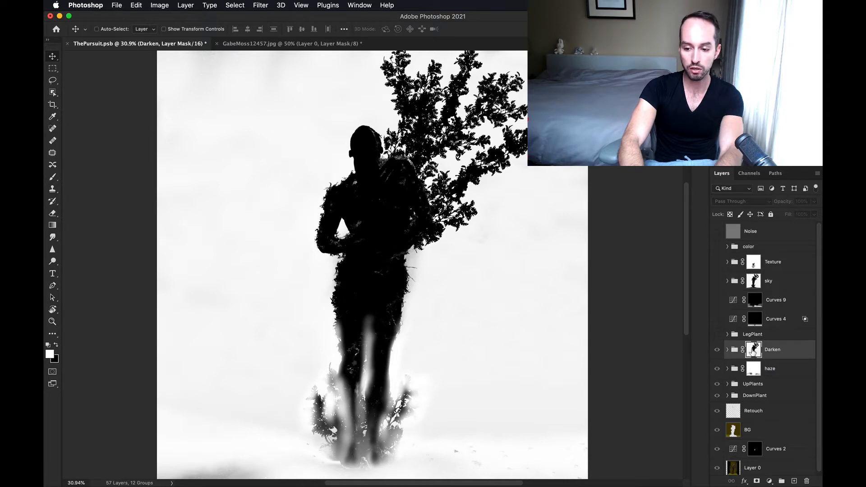
{"action": "left_click", "coordinate": [738, 355]}
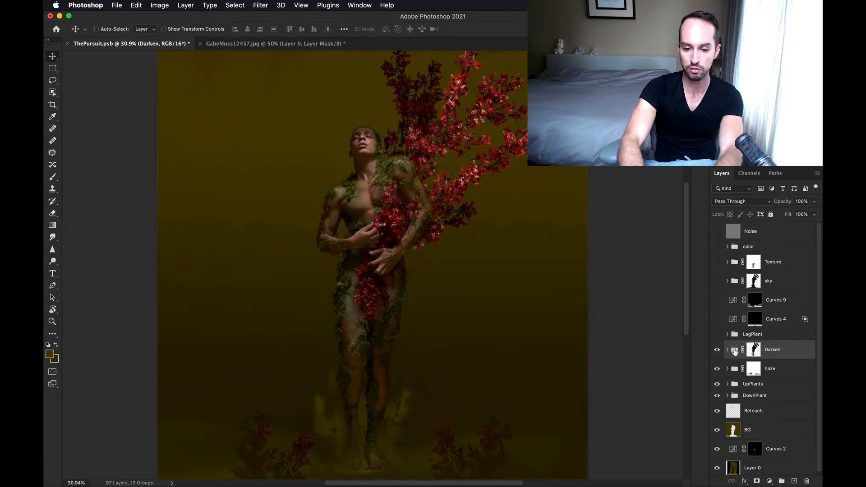
{"action": "left_click", "coordinate": [717, 350]}
{"action": "left_click", "coordinate": [717, 349]}
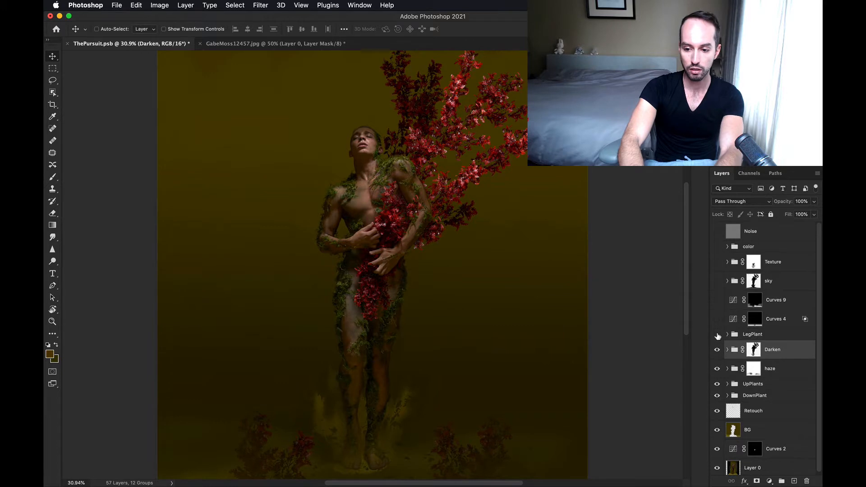
Make the LegPlant group visible, comparing the figure's legs with and without the plants, and select the group
{"action": "left_click", "coordinate": [717, 335]}
{"action": "left_click", "coordinate": [717, 334]}
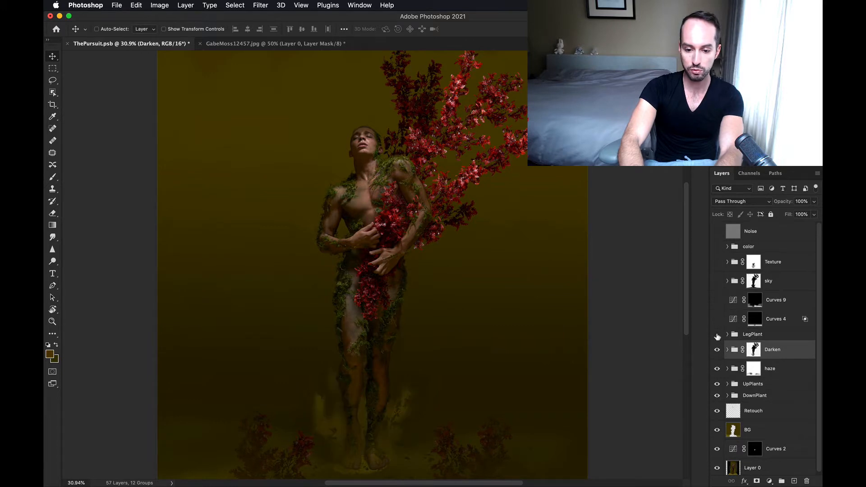
{"action": "left_click", "coordinate": [717, 334]}
{"action": "left_click", "coordinate": [717, 335]}
{"action": "left_click", "coordinate": [717, 334]}
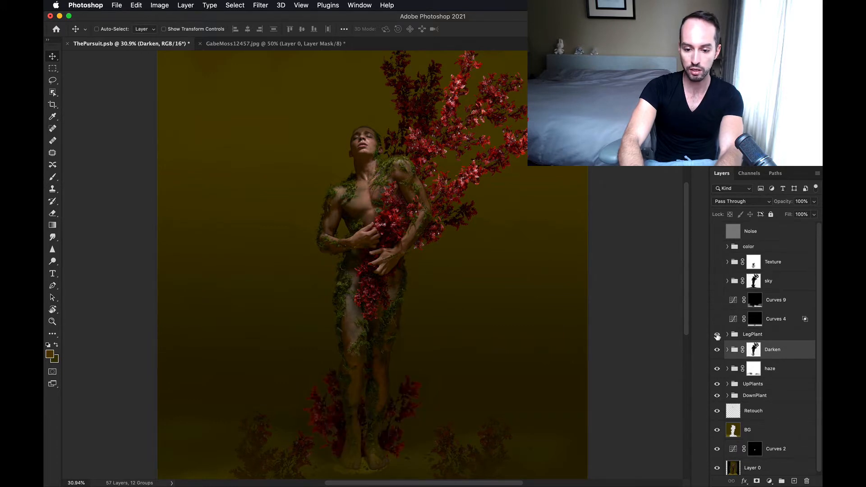
{"action": "left_click", "coordinate": [717, 335]}
{"action": "left_click", "coordinate": [717, 335]}
{"action": "left_click", "coordinate": [717, 334]}
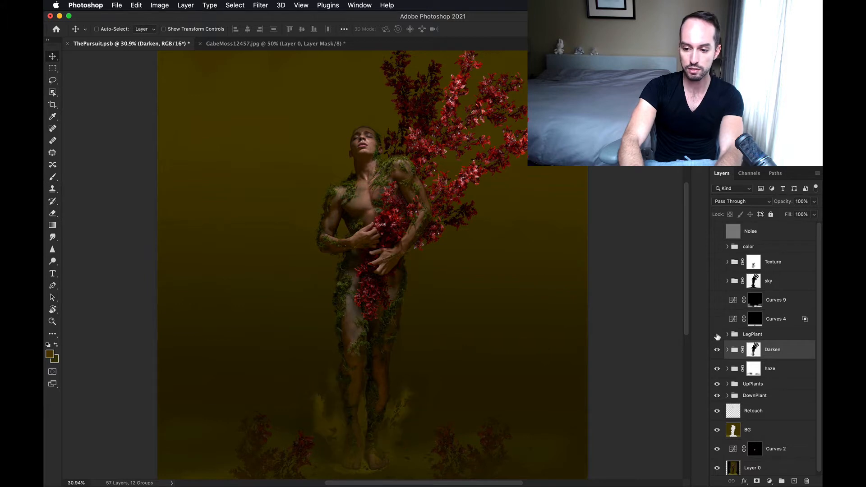
{"action": "left_click", "coordinate": [717, 335]}
{"action": "left_click", "coordinate": [736, 338]}
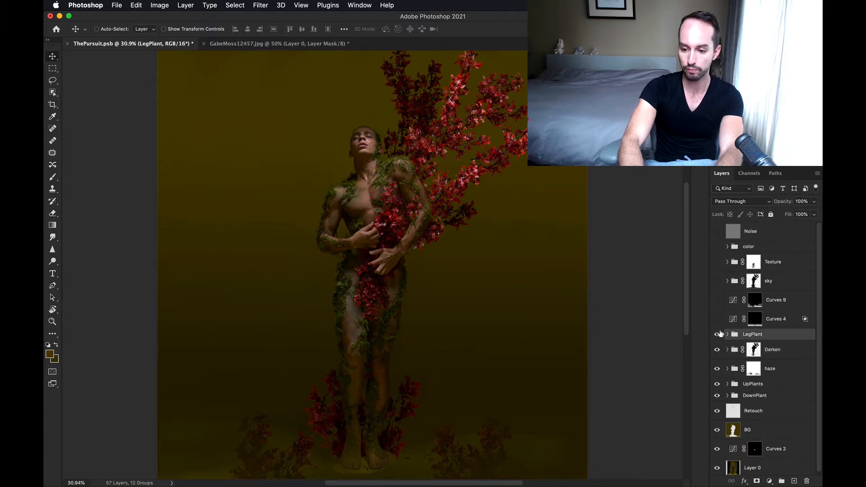
Make the Curves 9 and Curves 4 adjustment layers visible
{"action": "left_click", "coordinate": [717, 300]}
{"action": "left_click", "coordinate": [717, 300]}
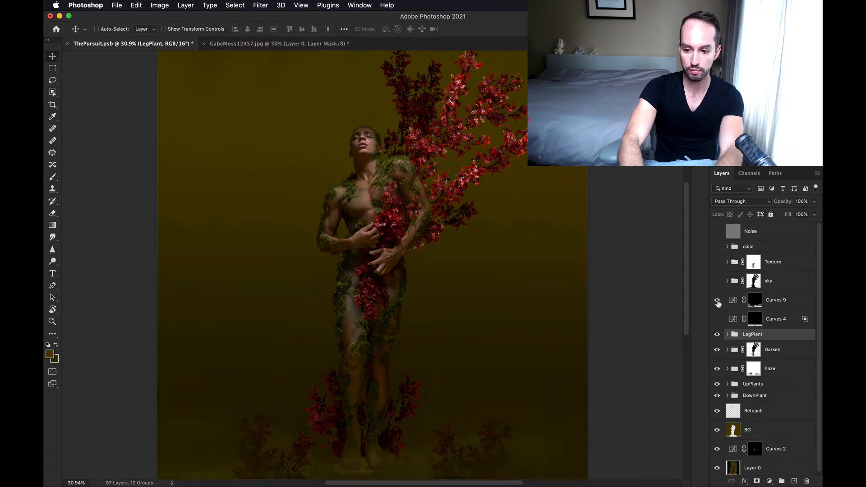
{"action": "left_click", "coordinate": [717, 319]}
{"action": "left_click", "coordinate": [717, 300]}
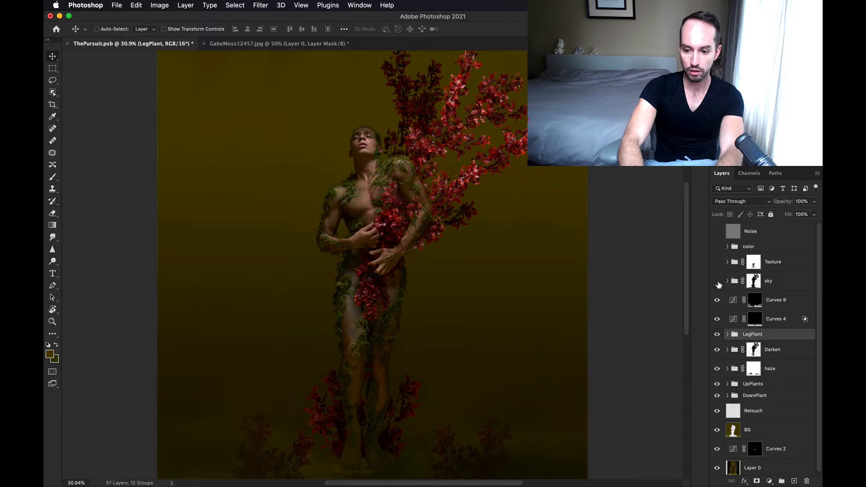
Make the sky group visible and expand it to examine its Cloudburst layer and clipped adjustments
{"action": "left_click", "coordinate": [717, 281]}
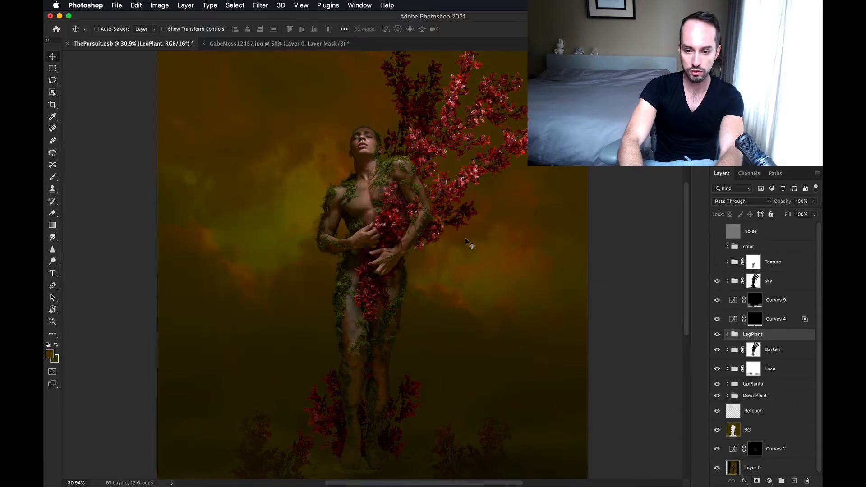
{"action": "scroll", "coordinate": [446, 330], "scroll_direction": "up", "scroll_amount": 3}
{"action": "scroll", "coordinate": [445, 330], "scroll_direction": "down", "scroll_amount": 3}
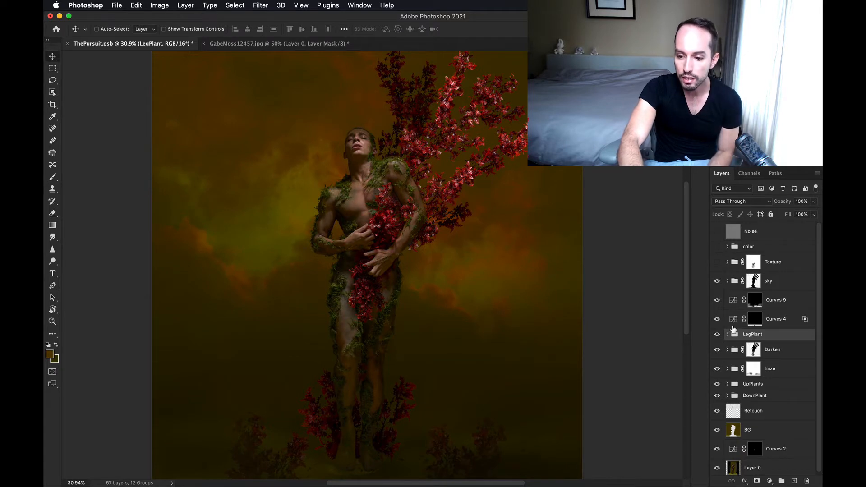
{"action": "left_click", "coordinate": [727, 281]}
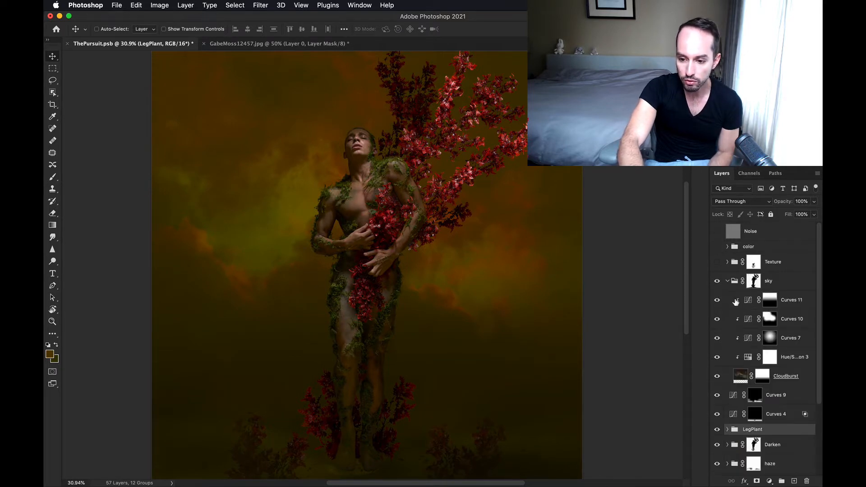
{"action": "left_click", "coordinate": [741, 376]}
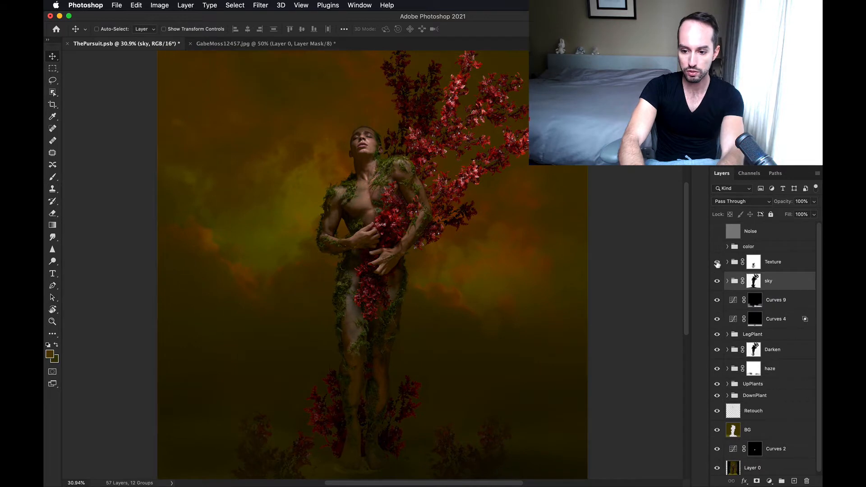
Make the Texture group visible, comparing the image with and without it
{"action": "left_click", "coordinate": [717, 262]}
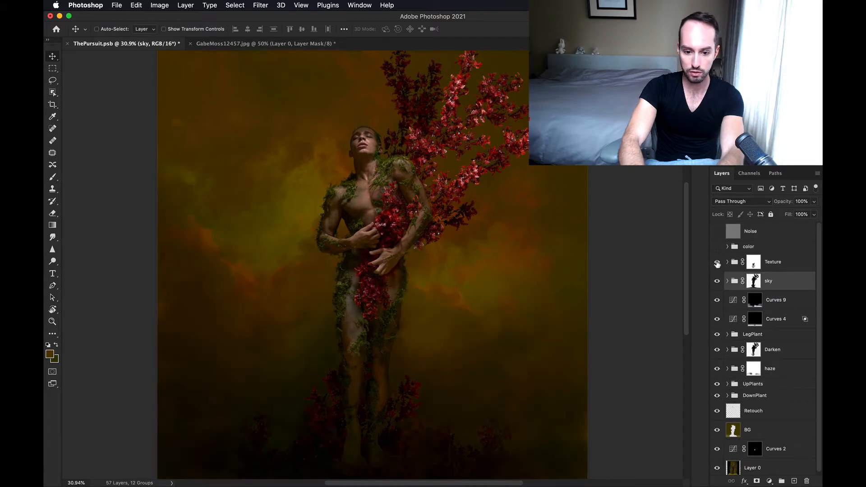
{"action": "left_click", "coordinate": [717, 263]}
{"action": "left_click", "coordinate": [717, 263]}
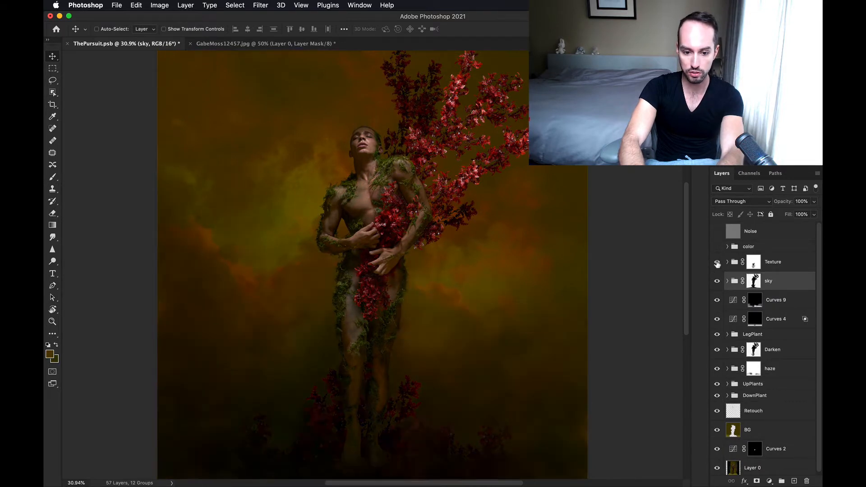
{"action": "left_click", "coordinate": [717, 263]}
{"action": "left_click", "coordinate": [717, 262]}
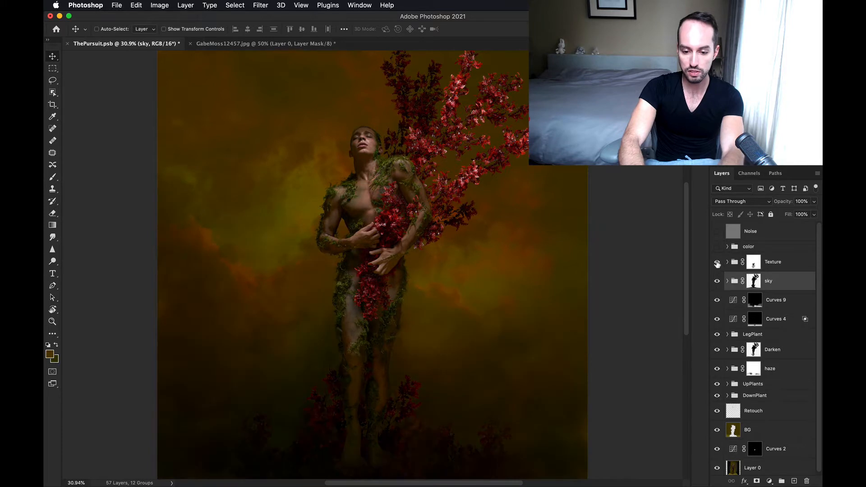
Examine the Texture group's Texture1 layer and make the color group visible, comparing the image with and without it
{"action": "left_click", "coordinate": [727, 263]}
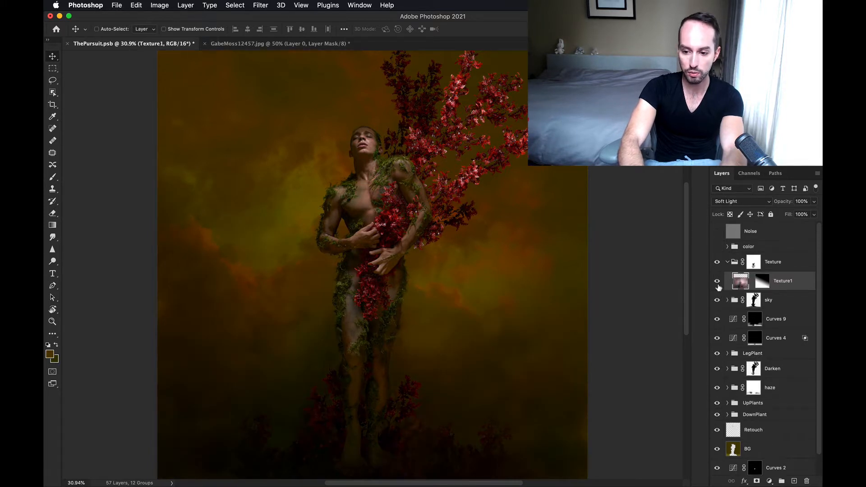
{"action": "left_click", "coordinate": [727, 261]}
{"action": "left_click", "coordinate": [717, 246]}
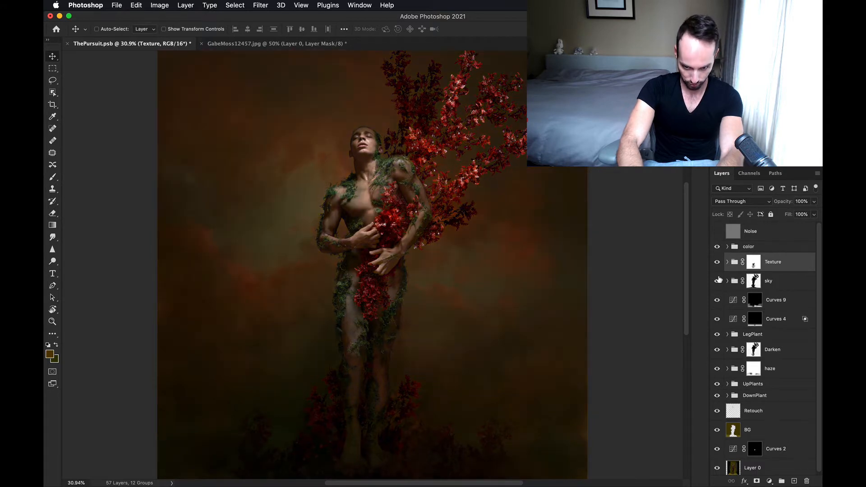
{"action": "left_click", "coordinate": [717, 248]}
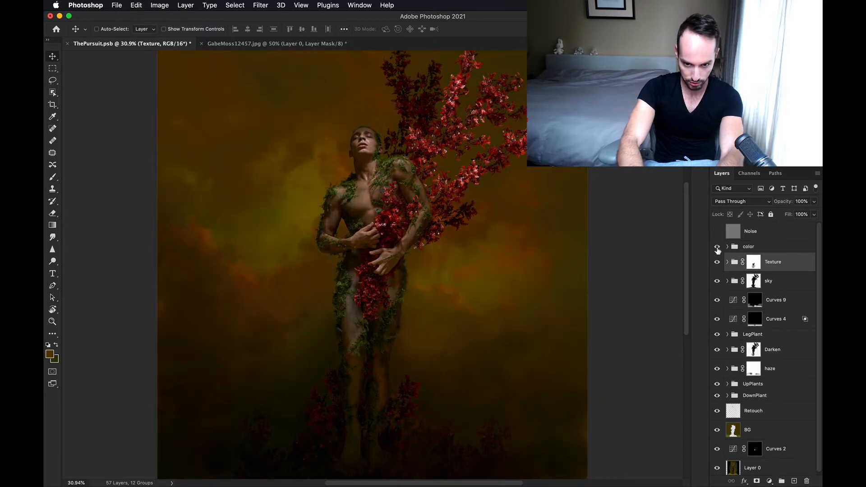
{"action": "left_click", "coordinate": [717, 247]}
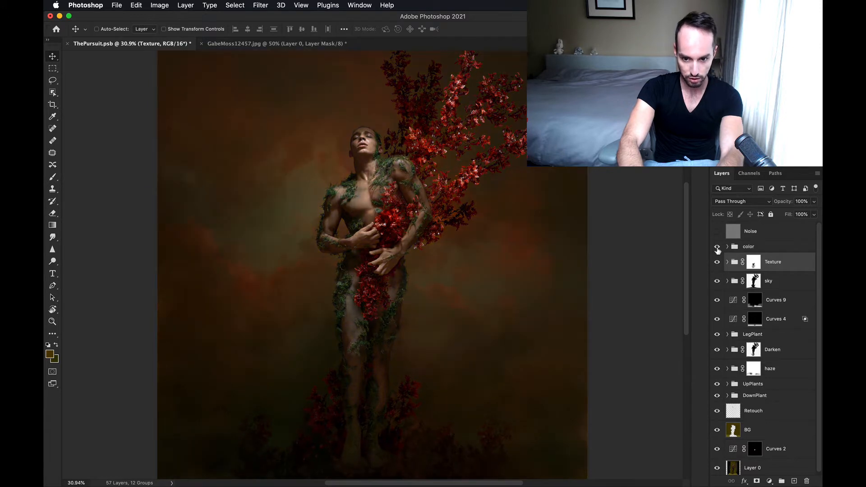
{"action": "left_click", "coordinate": [717, 248]}
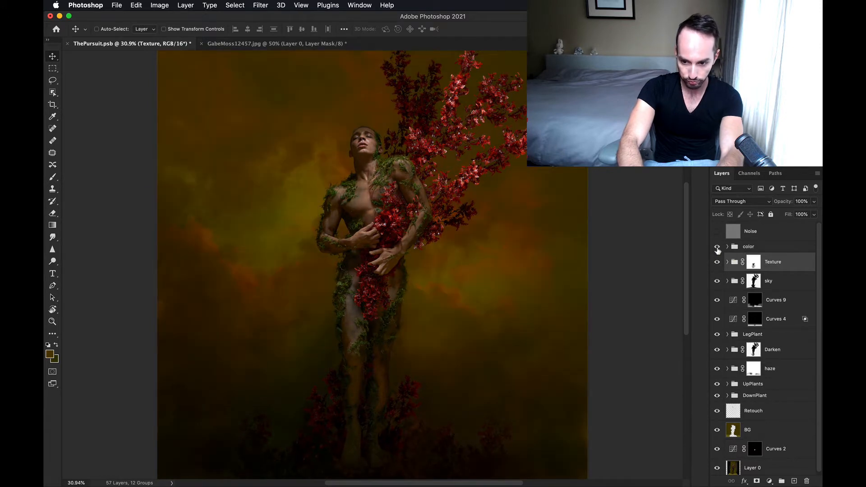
{"action": "left_click", "coordinate": [717, 247]}
Expand the color group and compare the image with and without its Selective Color 1 adjustment
{"action": "left_click", "coordinate": [727, 246]}
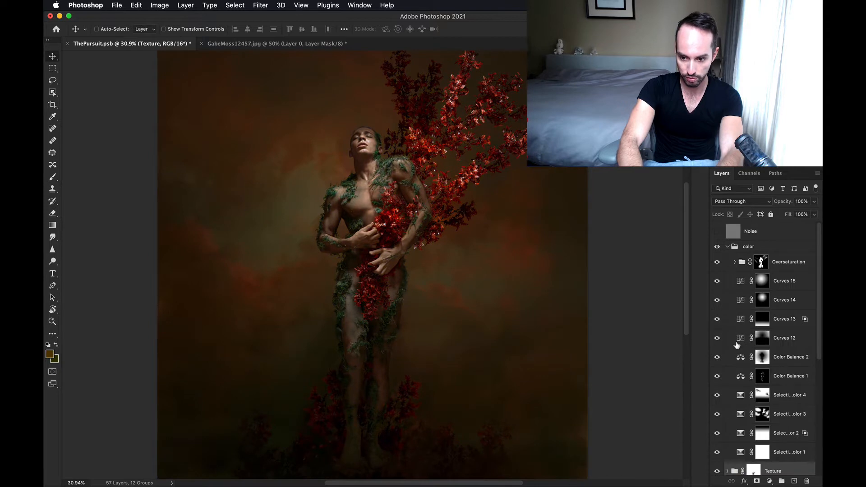
{"action": "scroll", "coordinate": [736, 345], "scroll_direction": "down", "scroll_amount": 5}
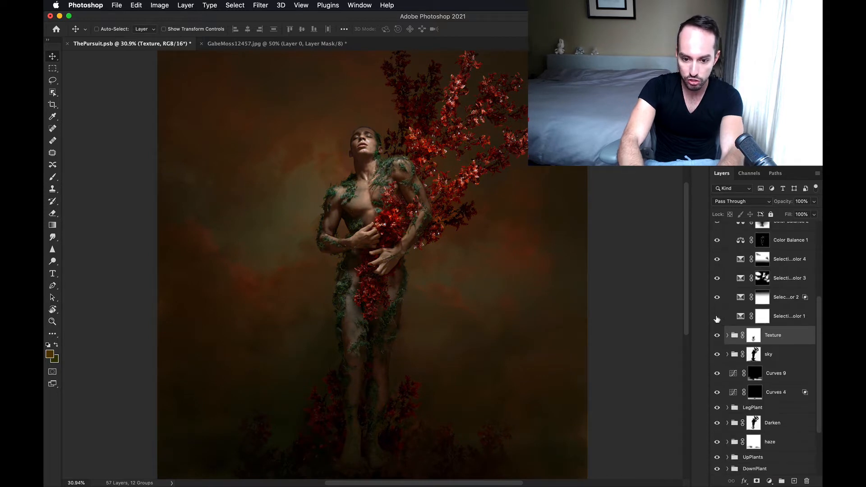
{"action": "left_click", "coordinate": [717, 317]}
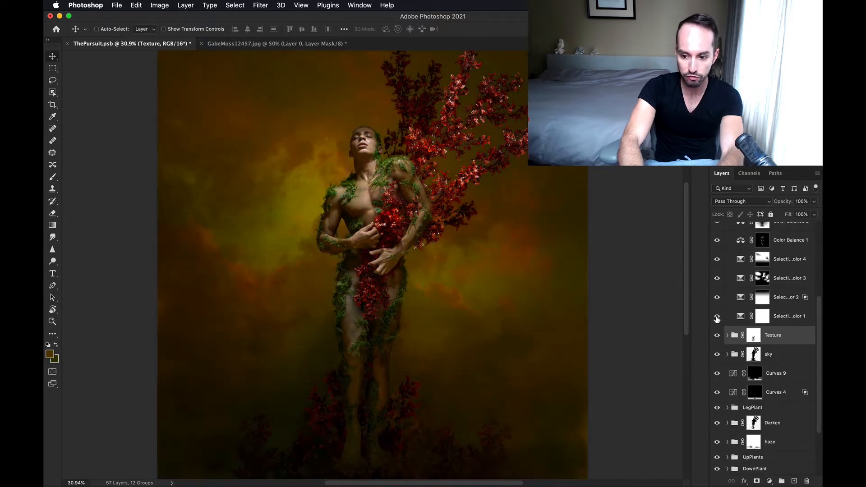
{"action": "left_click", "coordinate": [717, 317]}
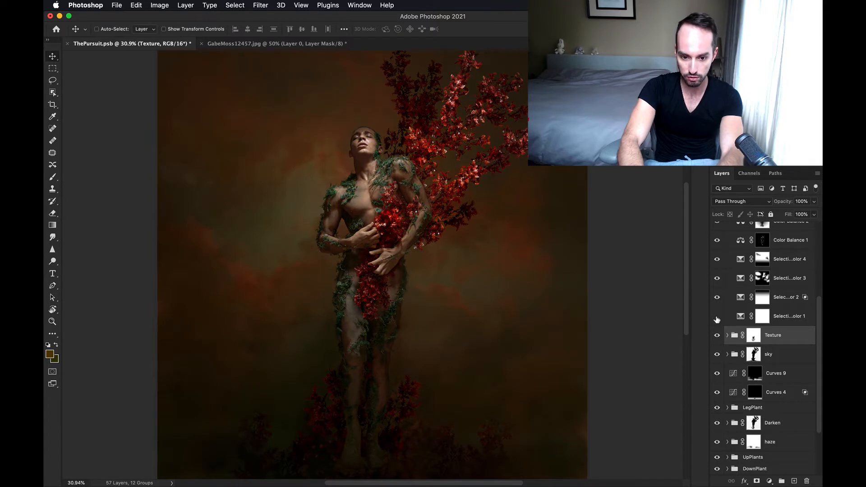
{"action": "left_click", "coordinate": [717, 317]}
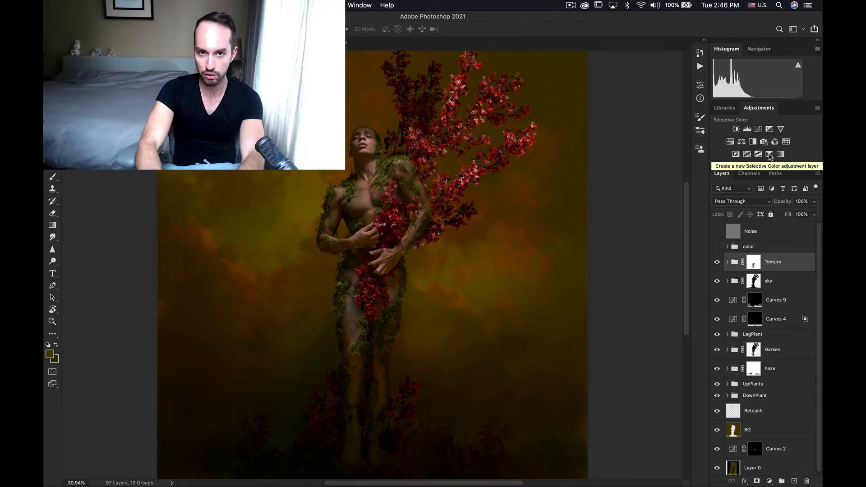
Add a Selective Color adjustment layer above the Texture group and set Cyan to +56% for the Yellows
{"action": "left_click", "coordinate": [769, 155]}
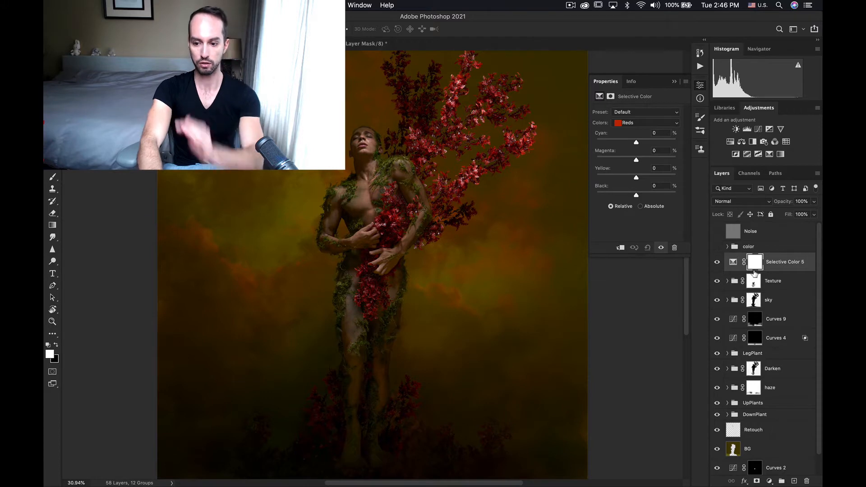
{"action": "left_click", "coordinate": [637, 123]}
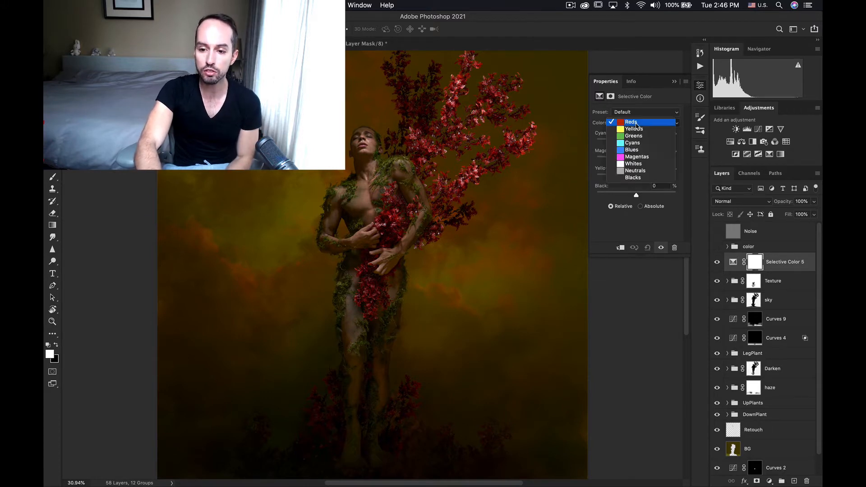
{"action": "left_click", "coordinate": [636, 129]}
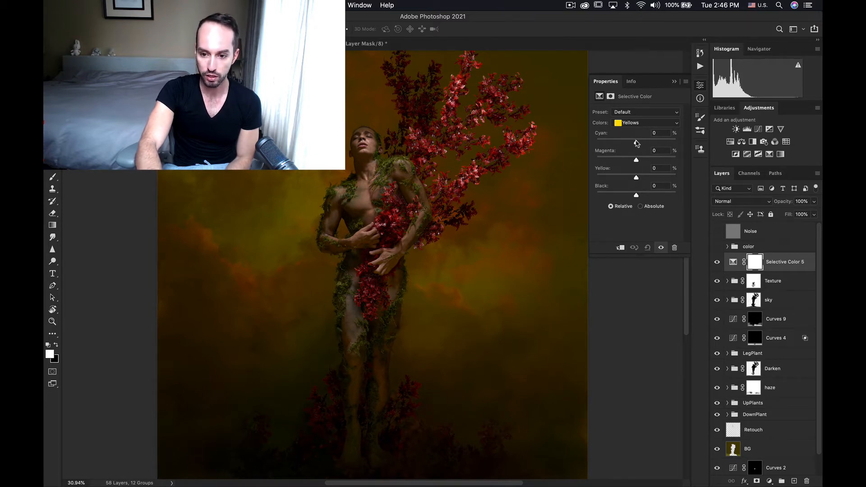
{"action": "left_click_drag", "start_coordinate": [636, 143], "coordinate": [659, 156]}
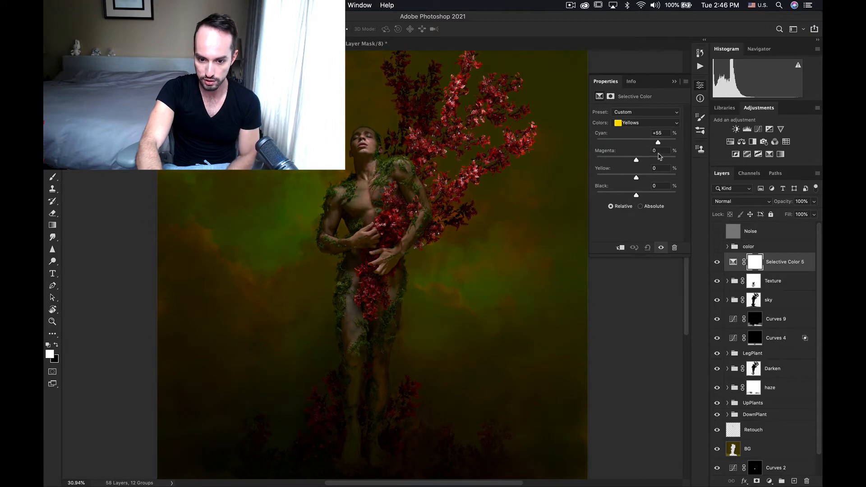
Raise Cyan in the Yellows to +77%, checking the effect on the moss and skin at close range
{"action": "key", "text": "super+equal"}
{"action": "key", "text": "super+equal"}
{"action": "key", "text": "super+equal"}
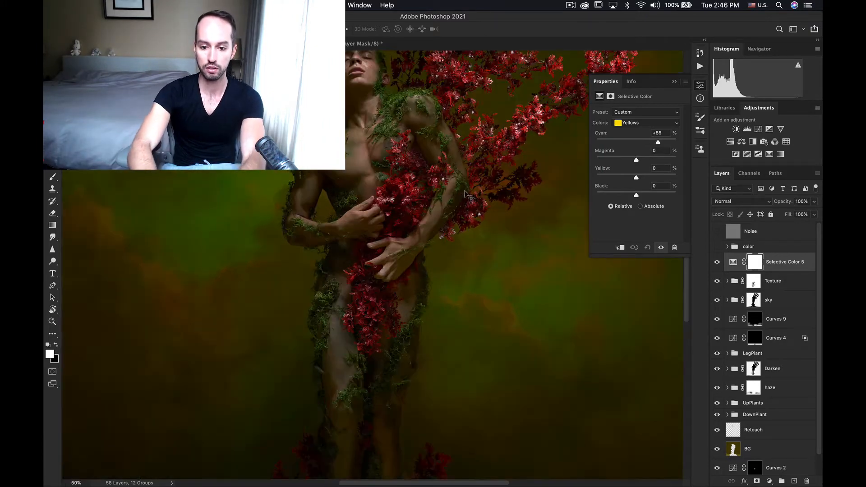
{"action": "key", "text": "super+equal"}
{"action": "key", "text": "super+equal"}
{"action": "key", "text": "super+equal"}
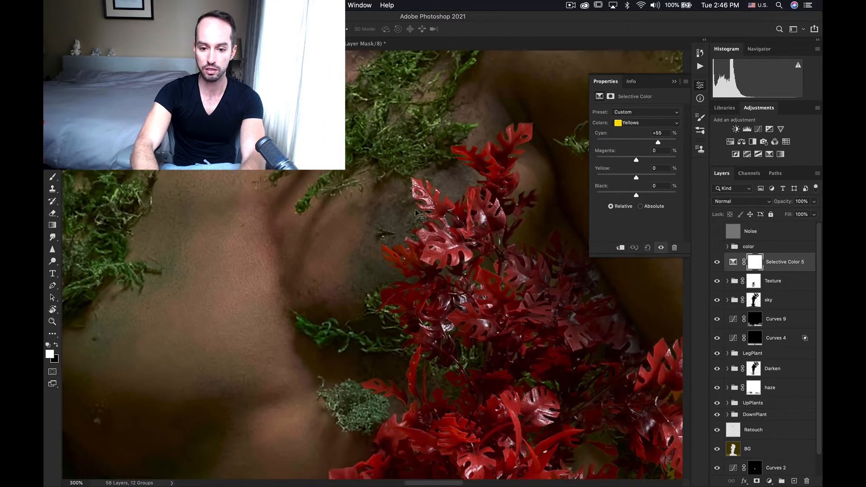
{"action": "key", "text": "super+minus"}
{"action": "key", "text": "super+minus"}
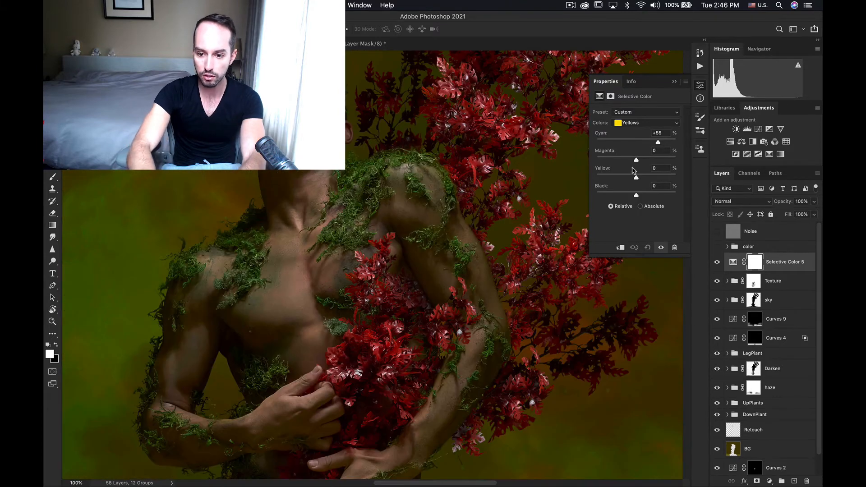
{"action": "mouse_move", "coordinate": [657, 143]}
{"action": "left_mouse_down"}
{"action": "mouse_move", "coordinate": [637, 142]}
{"action": "mouse_move", "coordinate": [668, 155]}
{"action": "left_mouse_up"}
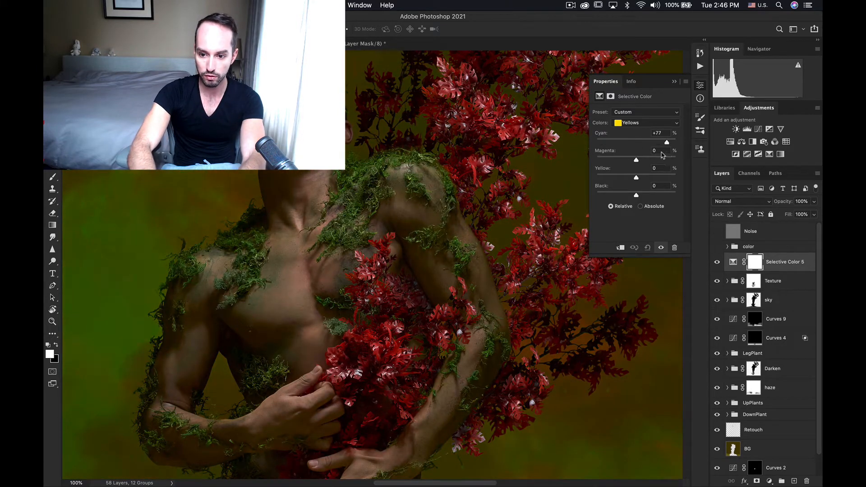
Reset Cyan in the Yellows to 0 and try Magenta at -56%, resetting it to 0 as well
{"action": "left_click_drag", "start_coordinate": [607, 134], "coordinate": [600, 134]}
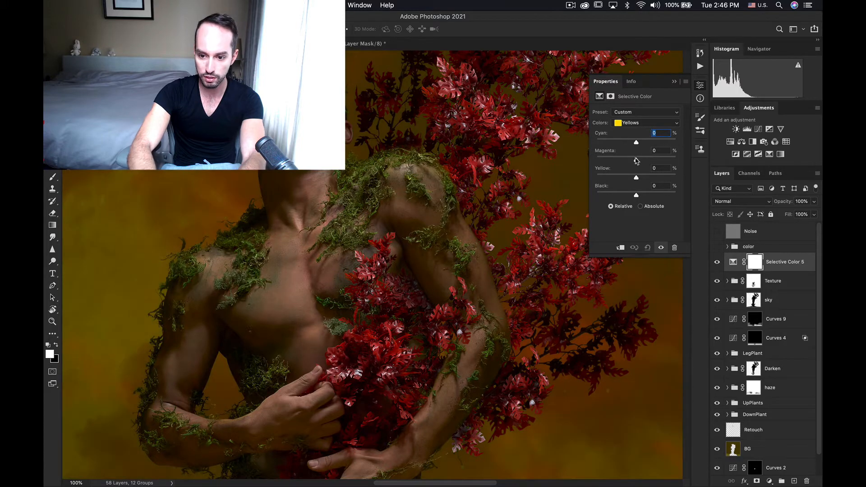
{"action": "left_click_drag", "start_coordinate": [636, 161], "coordinate": [613, 161]}
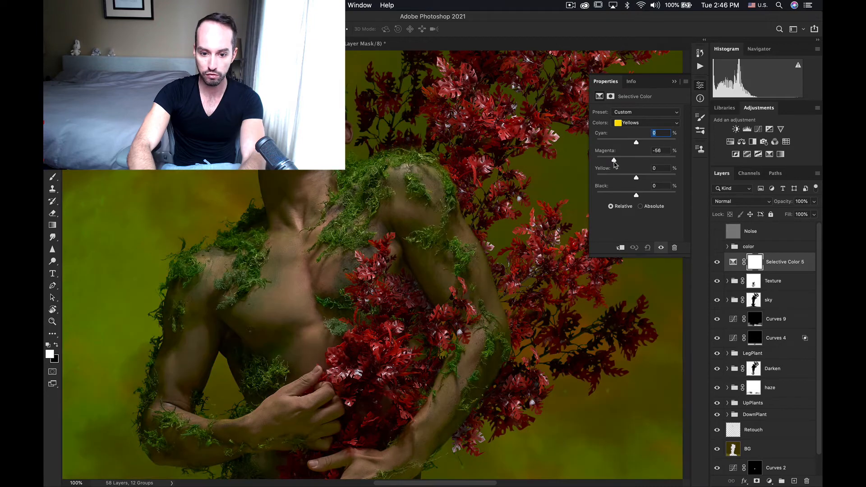
{"action": "double_click", "coordinate": [606, 151]}
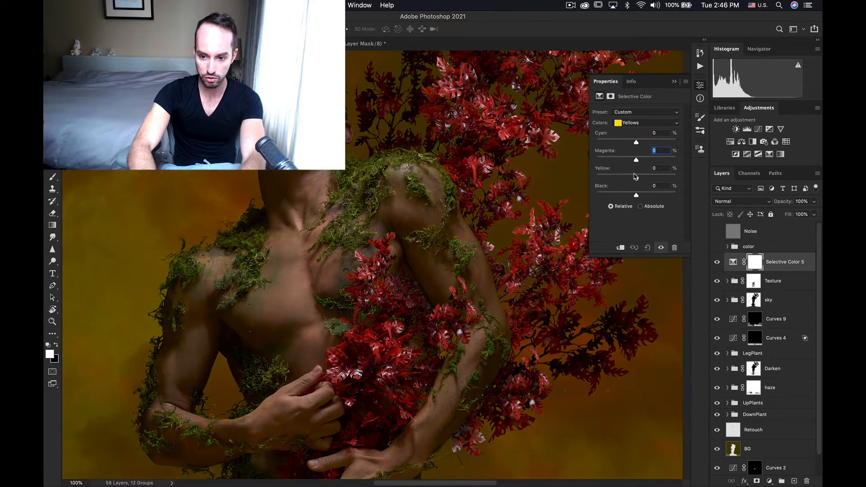
Set Yellow in the Yellows to -59% and try a slightly higher Cyan
{"action": "left_click_drag", "start_coordinate": [636, 177], "coordinate": [612, 179]}
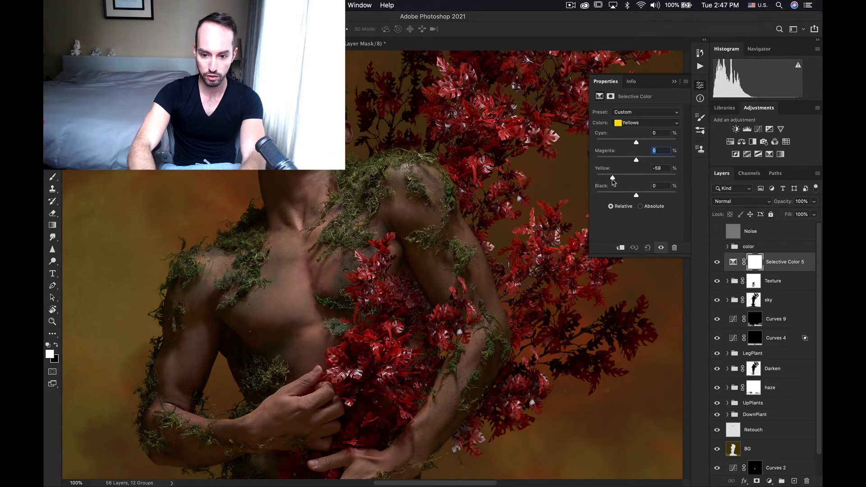
{"action": "left_click_drag", "start_coordinate": [636, 143], "coordinate": [643, 143]}
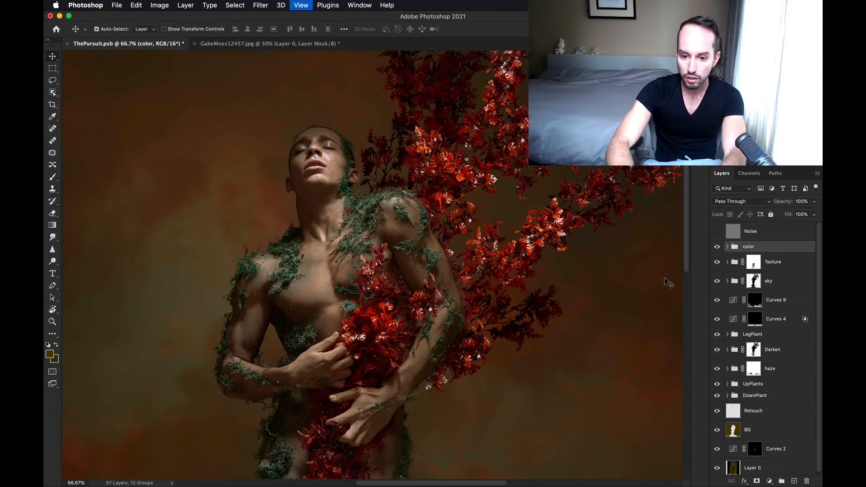
Show and select the Noise layer, comparing the area around the face with and without it
{"action": "key", "text": "super+0"}
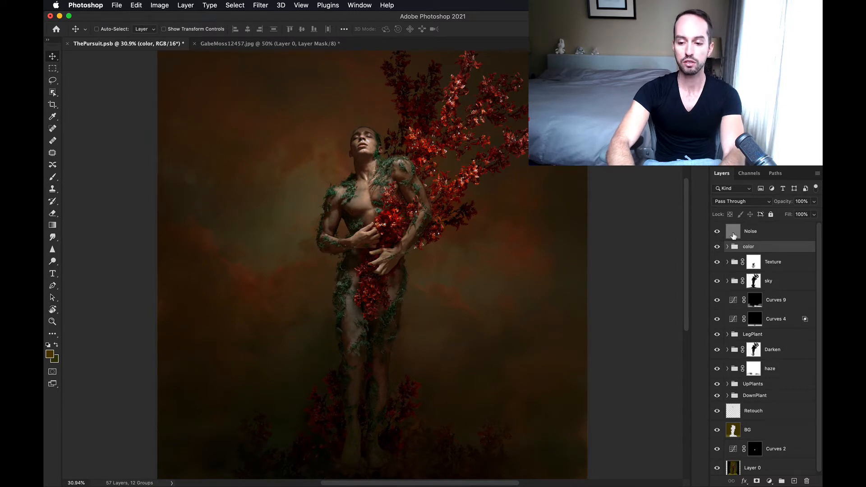
{"action": "left_click", "coordinate": [762, 234]}
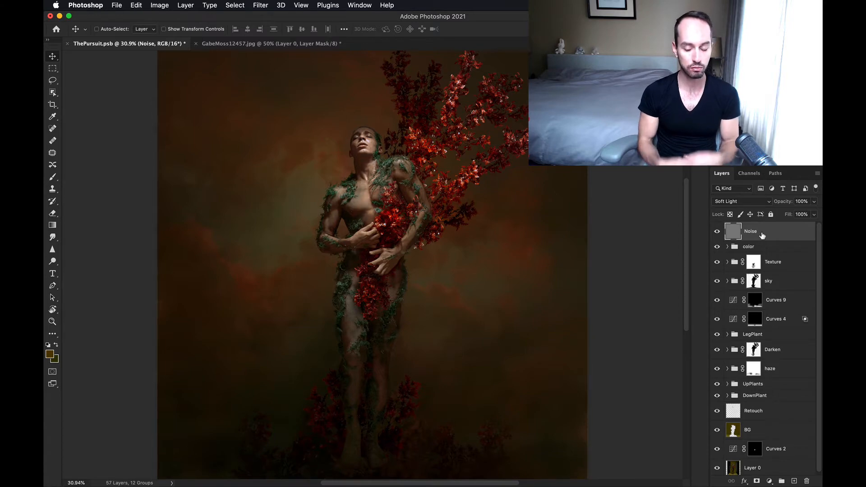
{"action": "scroll", "coordinate": [552, 267], "scroll_direction": "up", "scroll_amount": 2}
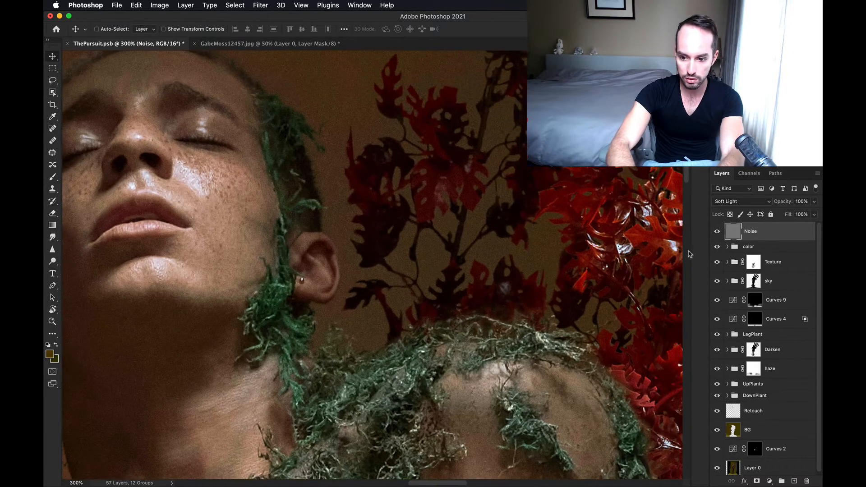
{"action": "left_click", "coordinate": [716, 232]}
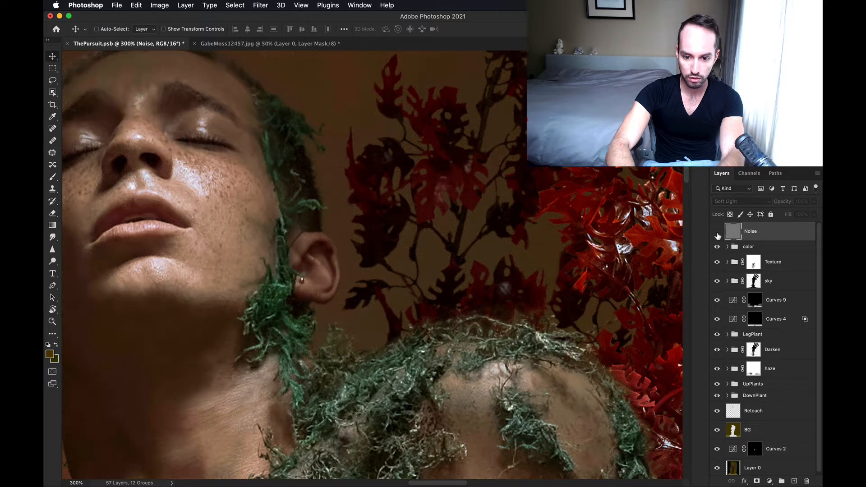
Examine the background, face and red leaves at 400% with the Noise layer hidden
{"action": "key", "text": "super+equal"}
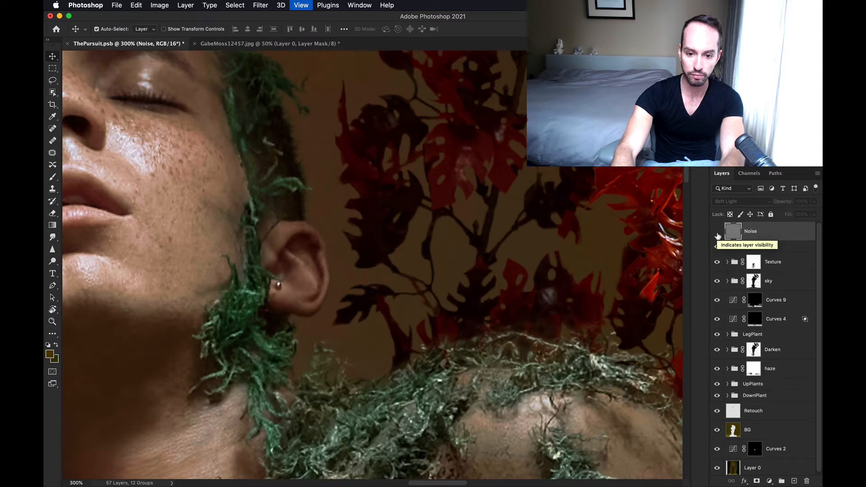
{"action": "key", "text": "super+equal"}
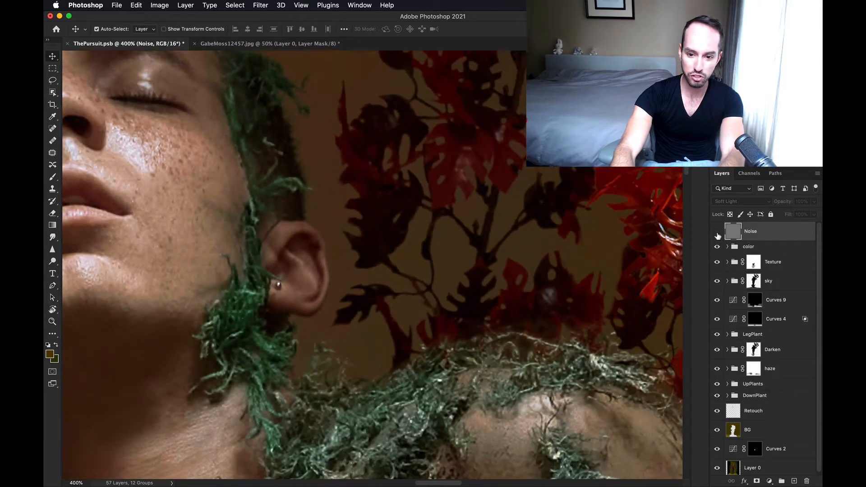
{"action": "scroll", "coordinate": [563, 320], "scroll_direction": "up", "scroll_amount": 5}
{"action": "scroll", "coordinate": [562, 319], "scroll_direction": "right", "scroll_amount": 4}
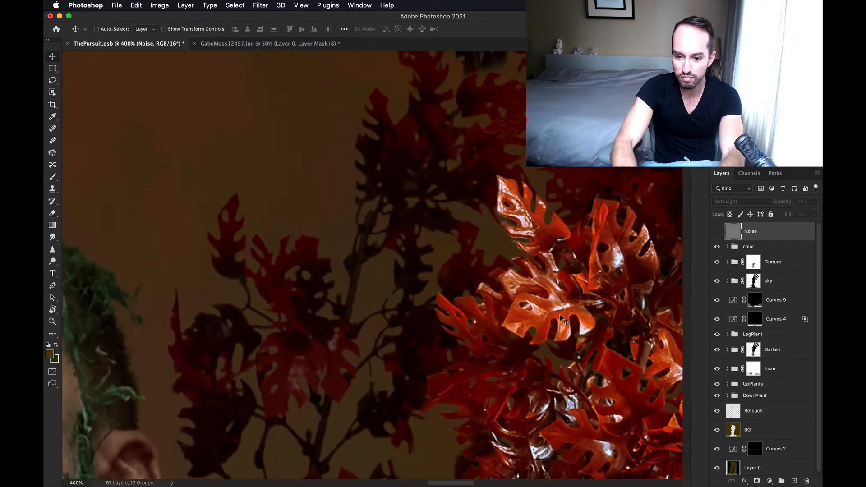
{"action": "scroll", "coordinate": [562, 319], "scroll_direction": "left", "scroll_amount": 5}
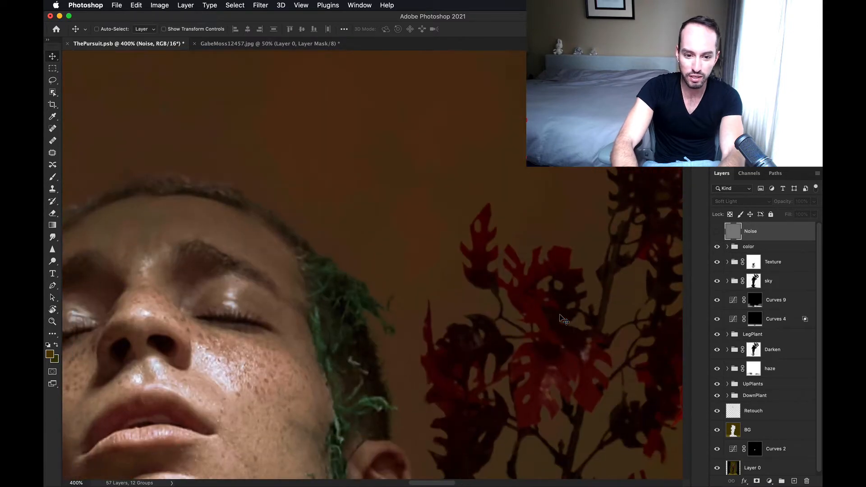
{"action": "scroll", "coordinate": [563, 319], "scroll_direction": "up", "scroll_amount": 3}
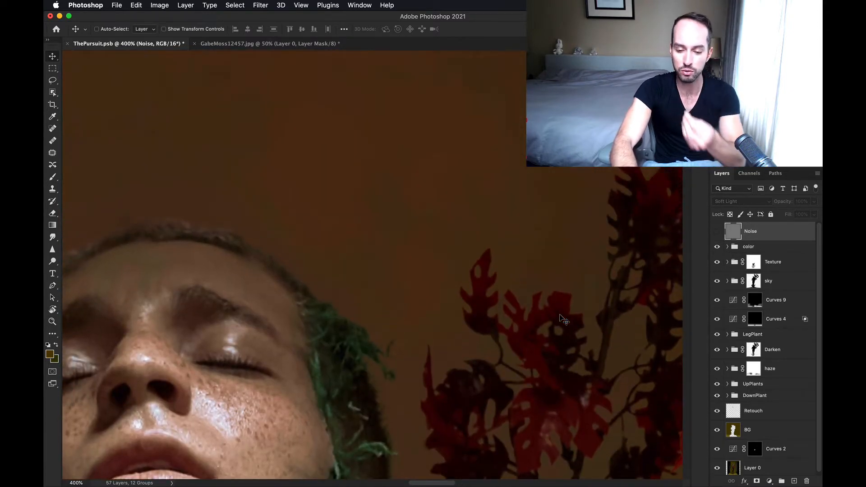
{"action": "scroll", "coordinate": [562, 319], "scroll_direction": "down", "scroll_amount": 10}
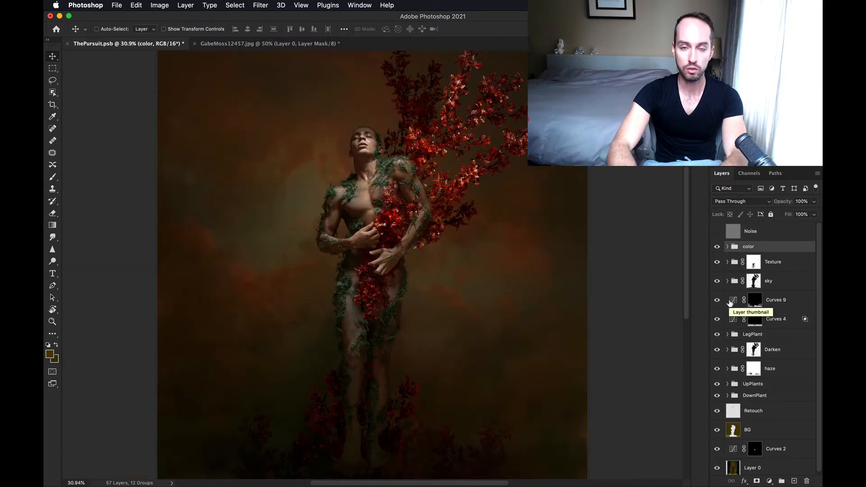
Create a new layer named Noise above the color group, in Soft Light mode and filled with neutral 50% gray
{"action": "left_click", "coordinate": [793, 481], "text": "alt"}
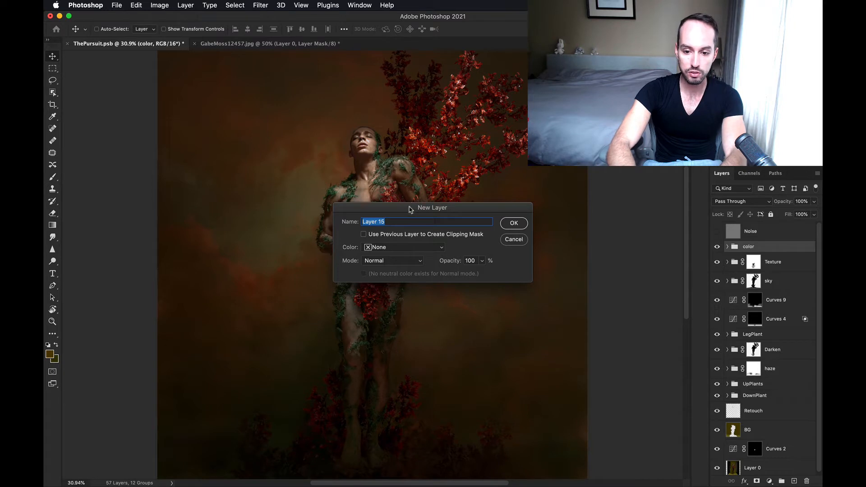
{"action": "left_click_drag", "start_coordinate": [420, 209], "coordinate": [383, 131]}
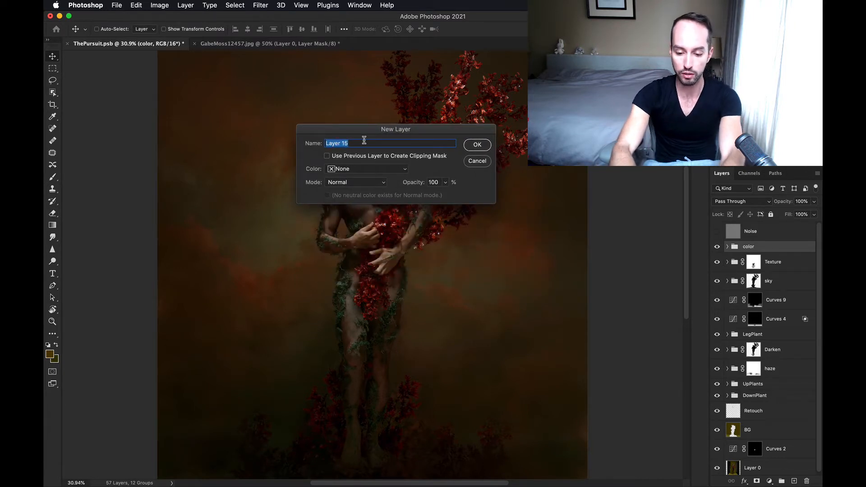
{"action": "type", "text": "Noise"}
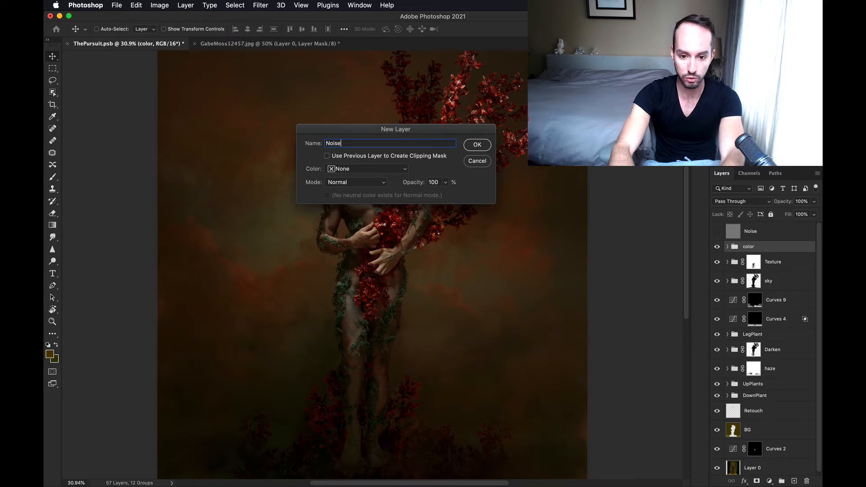
{"action": "left_click", "coordinate": [347, 182]}
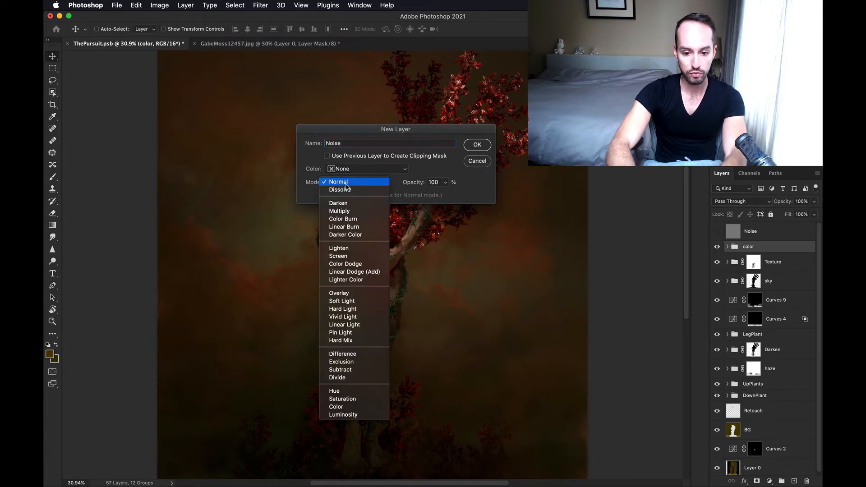
{"action": "left_click", "coordinate": [348, 301]}
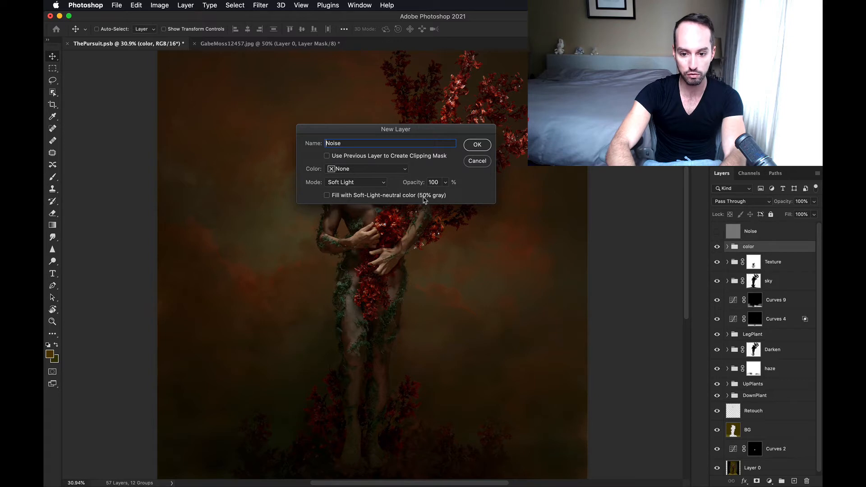
{"action": "left_click", "coordinate": [327, 195]}
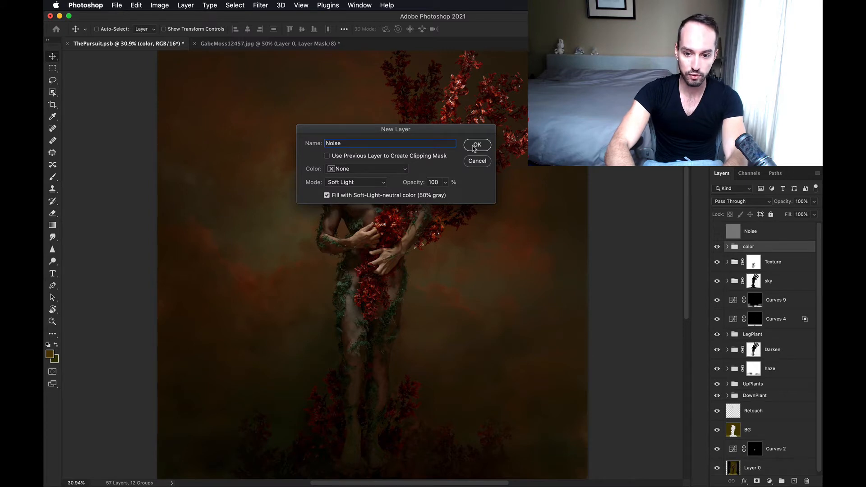
{"action": "left_click", "coordinate": [474, 149]}
Apply the Add Noise filter to the new Noise layer with a 7% amount, Gaussian distribution and Monochromatic
{"action": "key", "text": "super+plus"}
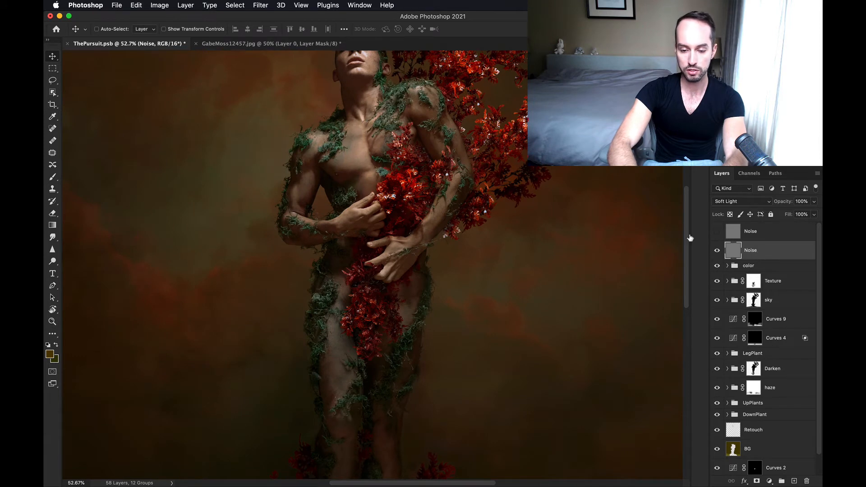
{"action": "left_click", "coordinate": [260, 6]}
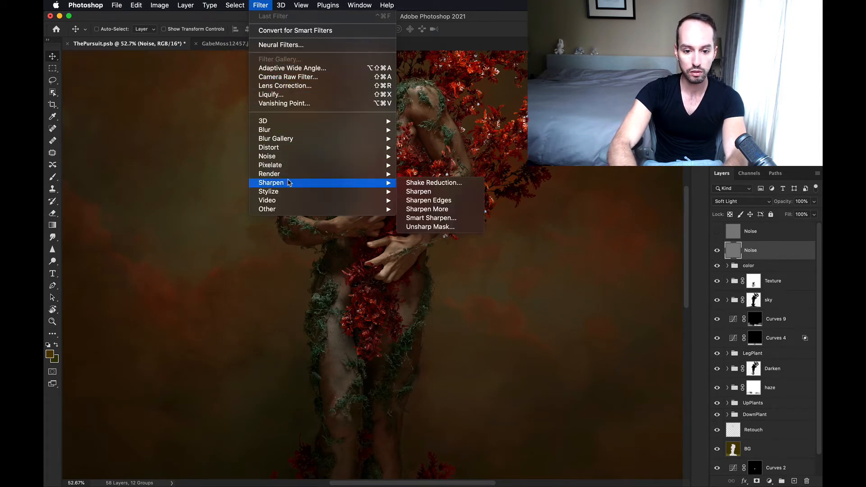
{"action": "mouse_move", "coordinate": [304, 157]}
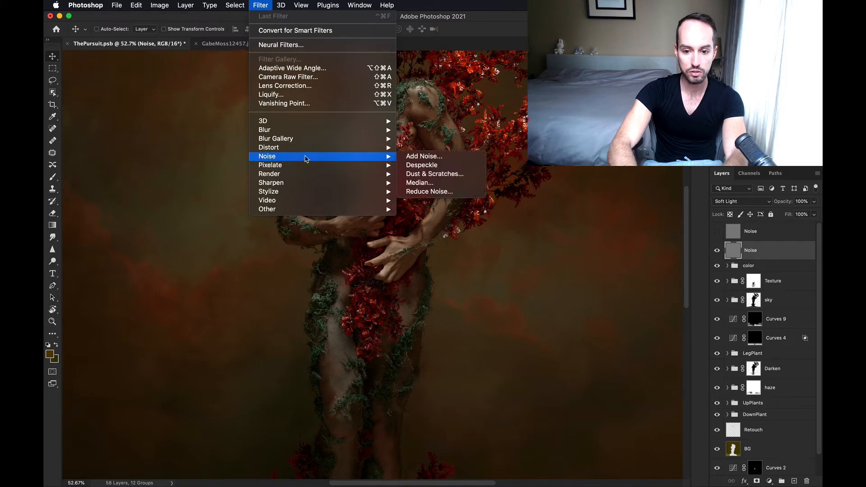
{"action": "left_click", "coordinate": [413, 159]}
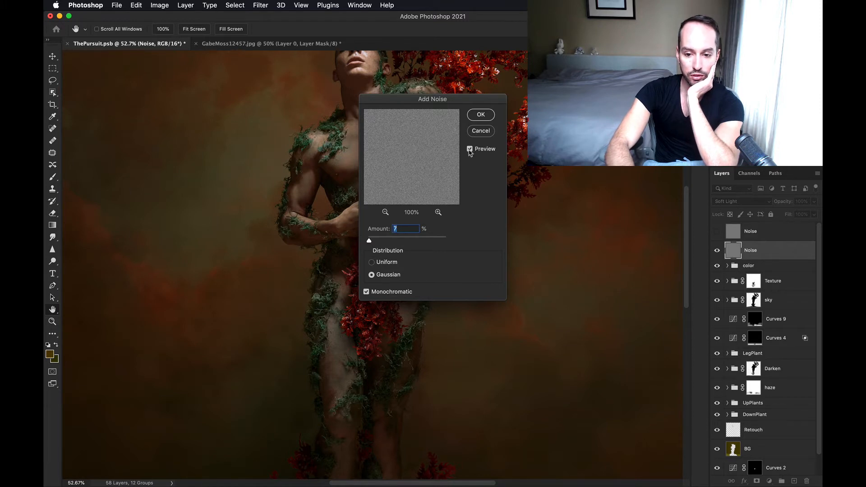
{"action": "left_click", "coordinate": [480, 115]}
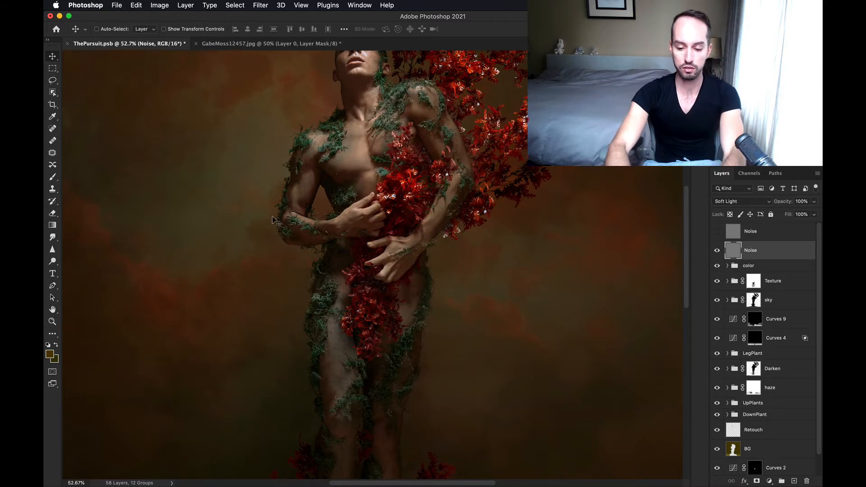
Examine the added grain around the moss-covered elbow at 500%, and review the torso at lower magnification
{"action": "key", "text": "super+plus"}
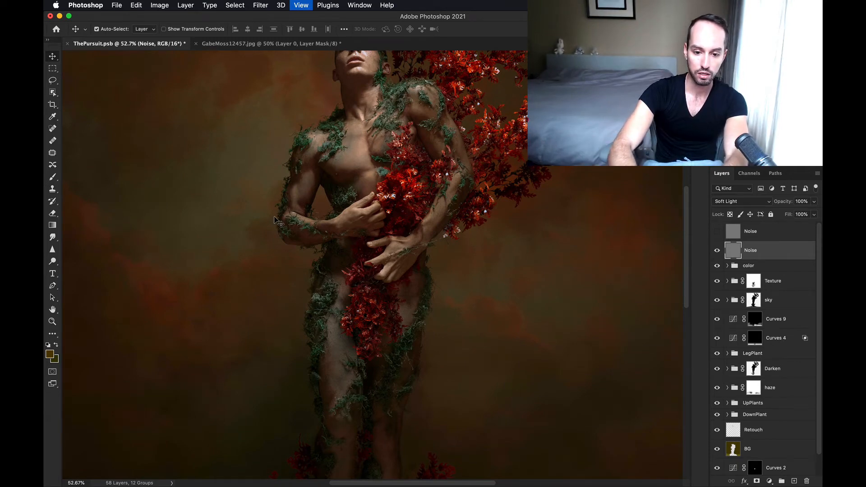
{"action": "key", "text": "super+plus"}
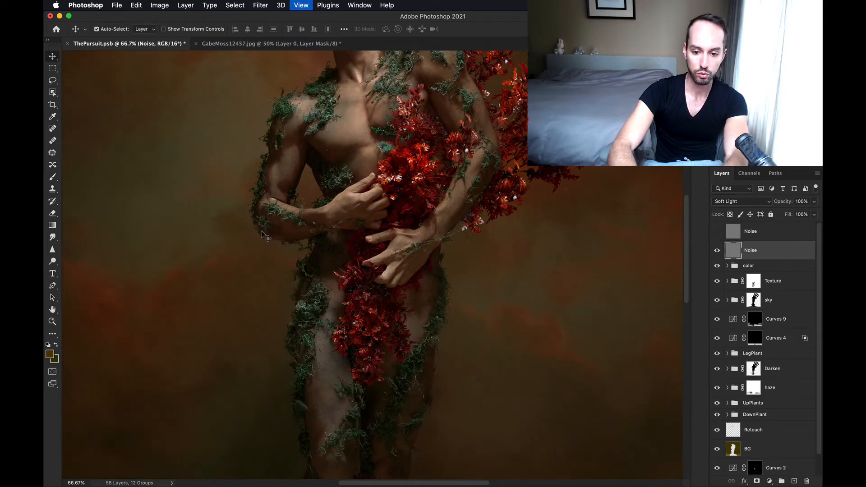
{"action": "key", "text": "super+plus"}
{"action": "key", "text": "super+plus"}
{"action": "key", "text": "super+plus"}
{"action": "key", "text": "super+plus"}
{"action": "key", "text": "super+plus"}
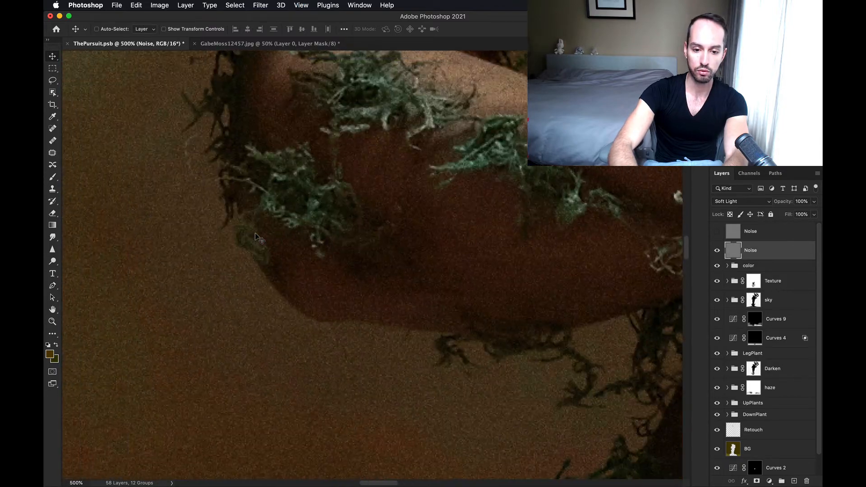
{"action": "key", "text": "super+minus"}
{"action": "key", "text": "super+minus"}
{"action": "key", "text": "super+minus"}
{"action": "key", "text": "super+minus"}
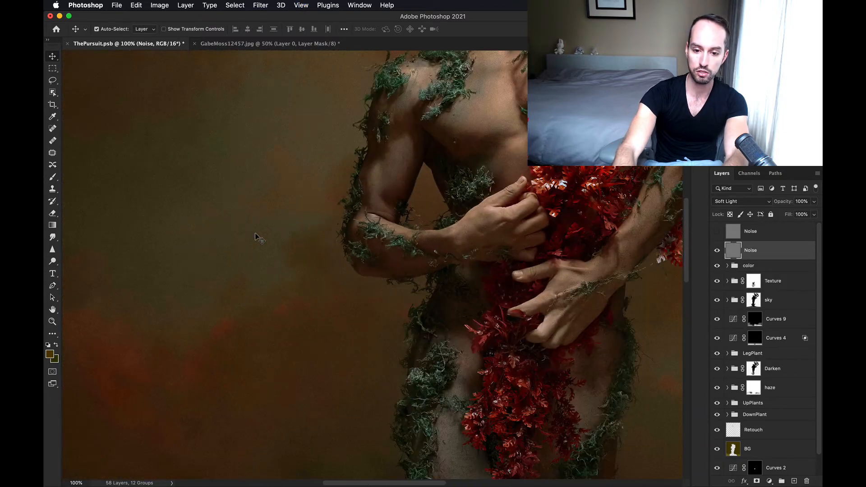
{"action": "key", "text": "super+minus"}
{"action": "scroll", "coordinate": [257, 238], "scroll_direction": "up", "scroll_amount": 5}
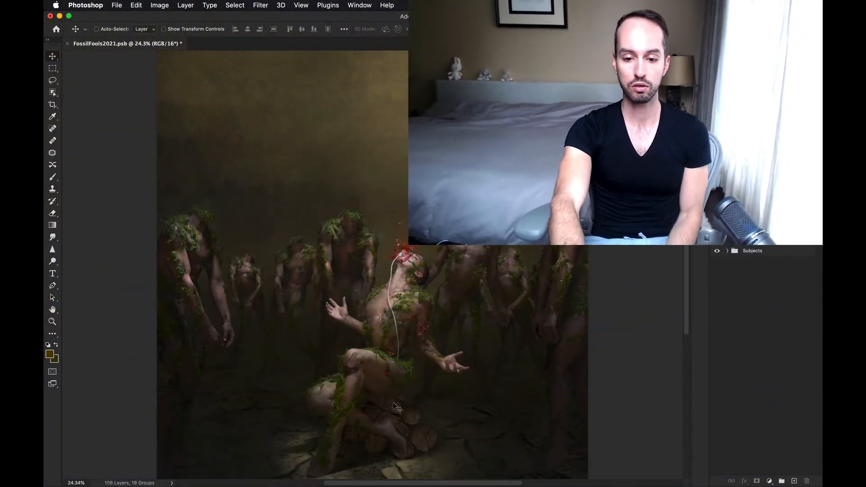
Examine the FossilFools2021.psb composite up close, from the kneeling figure and logs to the surrounding standing figures and back to the full image
{"action": "scroll", "coordinate": [393, 405], "scroll_direction": "up", "scroll_amount": 8}
{"action": "scroll", "coordinate": [93, 360], "scroll_direction": "down", "scroll_amount": 8}
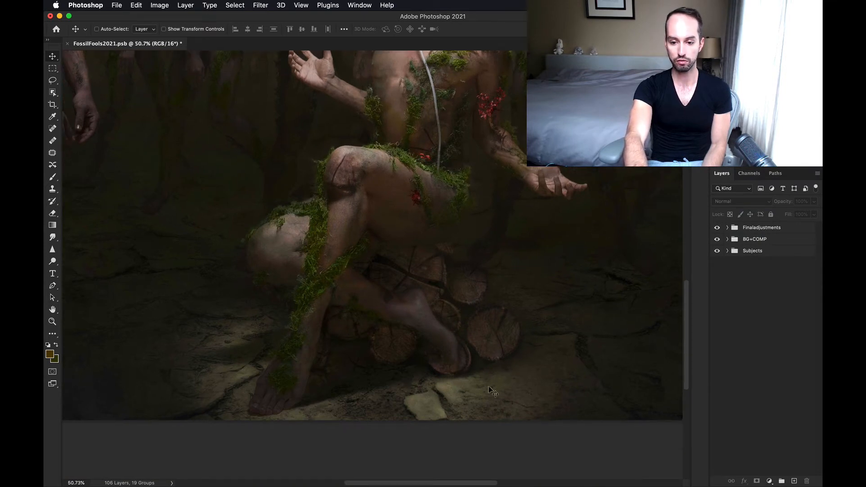
{"action": "scroll", "coordinate": [558, 359], "scroll_direction": "up", "scroll_amount": 2}
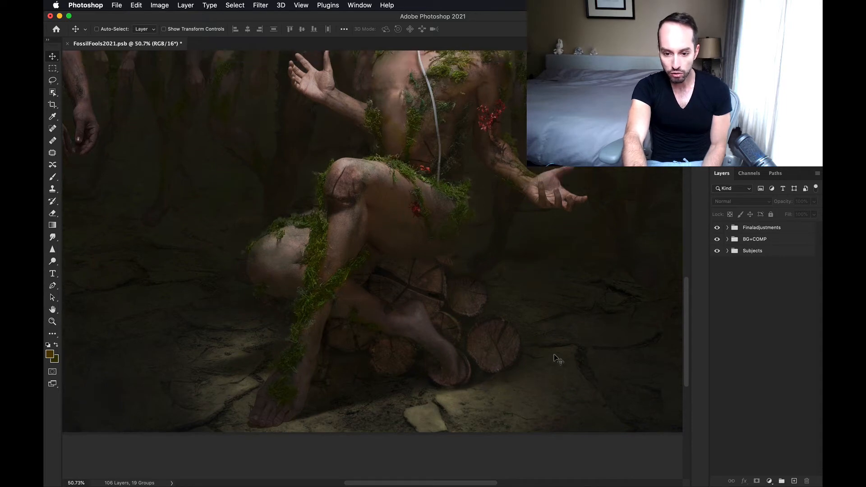
{"action": "scroll", "coordinate": [558, 359], "scroll_direction": "up", "scroll_amount": 3}
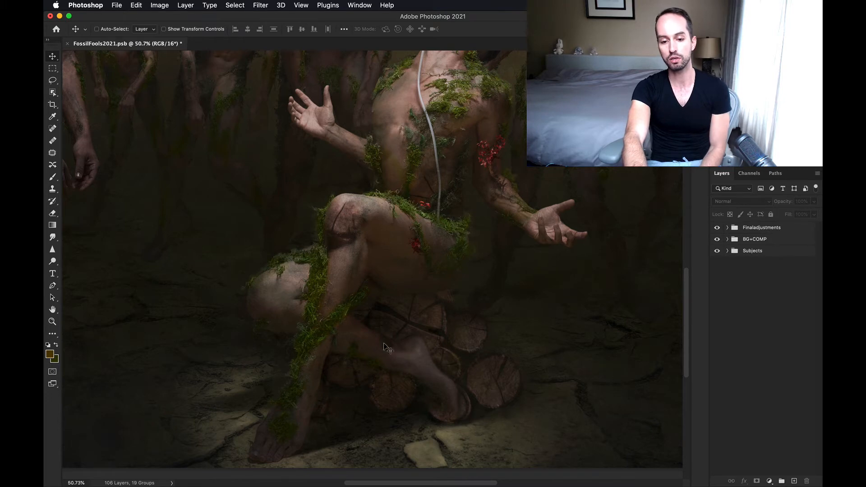
{"action": "scroll", "coordinate": [381, 341], "scroll_direction": "up", "scroll_amount": 5}
{"action": "scroll", "coordinate": [380, 340], "scroll_direction": "down", "scroll_amount": 5}
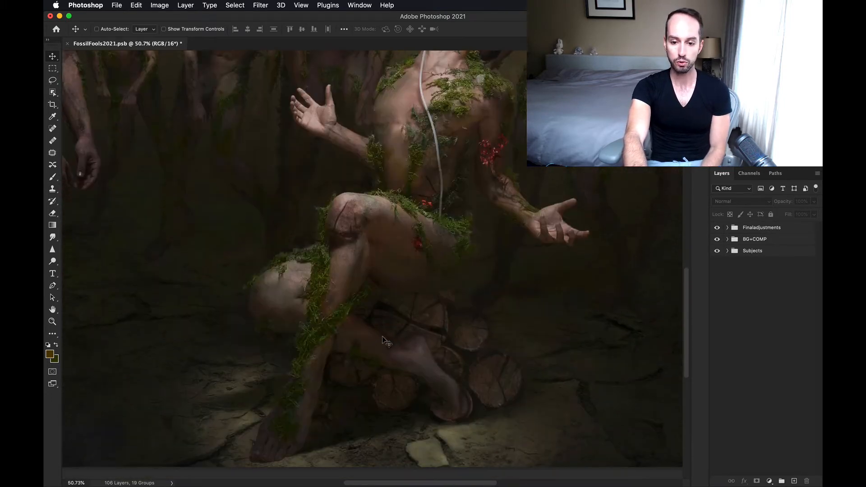
{"action": "scroll", "coordinate": [391, 322], "scroll_direction": "up", "scroll_amount": 5}
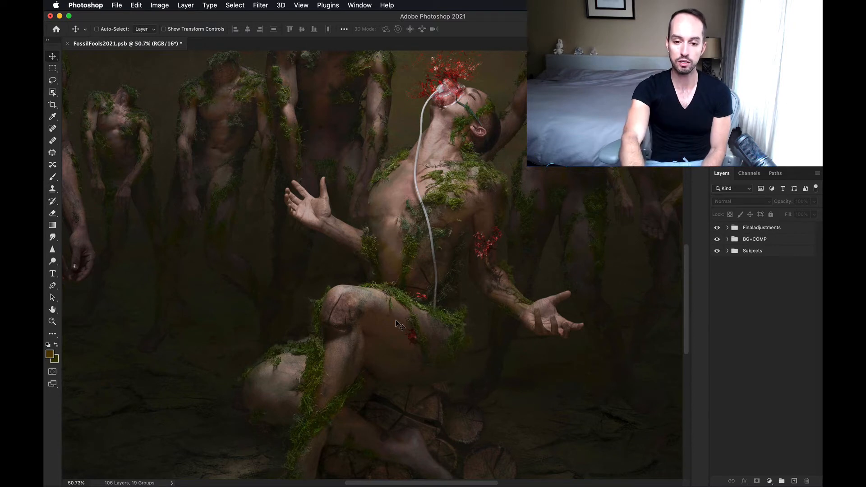
{"action": "scroll", "coordinate": [412, 256], "scroll_direction": "up", "scroll_amount": 5}
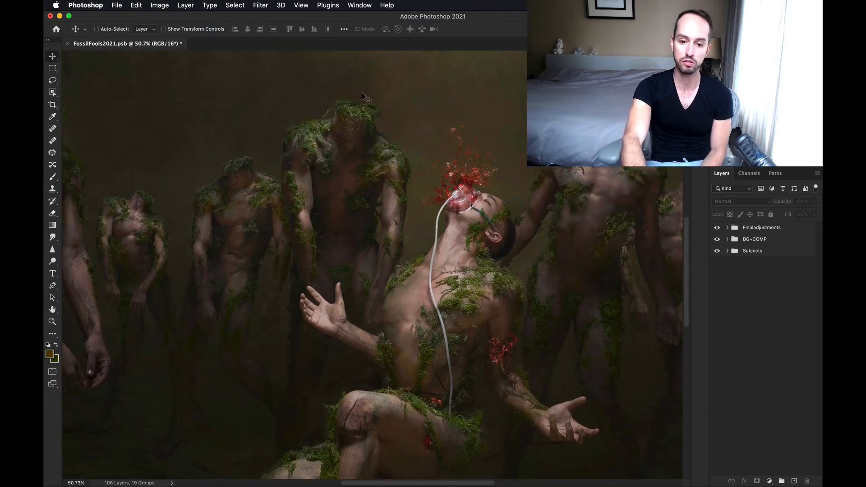
{"action": "scroll", "coordinate": [481, 231], "scroll_direction": "right", "scroll_amount": 10}
{"action": "scroll", "coordinate": [481, 231], "scroll_direction": "up", "scroll_amount": 3}
{"action": "scroll", "coordinate": [481, 231], "scroll_direction": "right", "scroll_amount": 5}
{"action": "scroll", "coordinate": [480, 231], "scroll_direction": "up", "scroll_amount": 2}
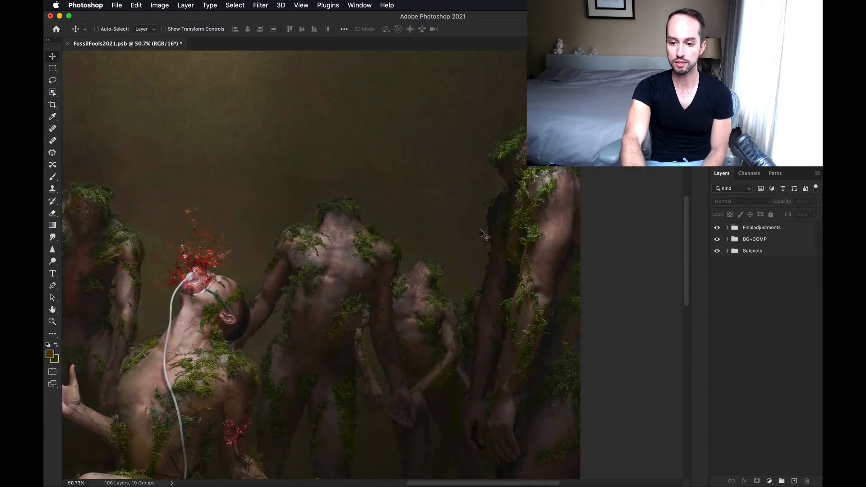
{"action": "scroll", "coordinate": [480, 231], "scroll_direction": "left", "scroll_amount": 10}
{"action": "key", "text": "super+0"}
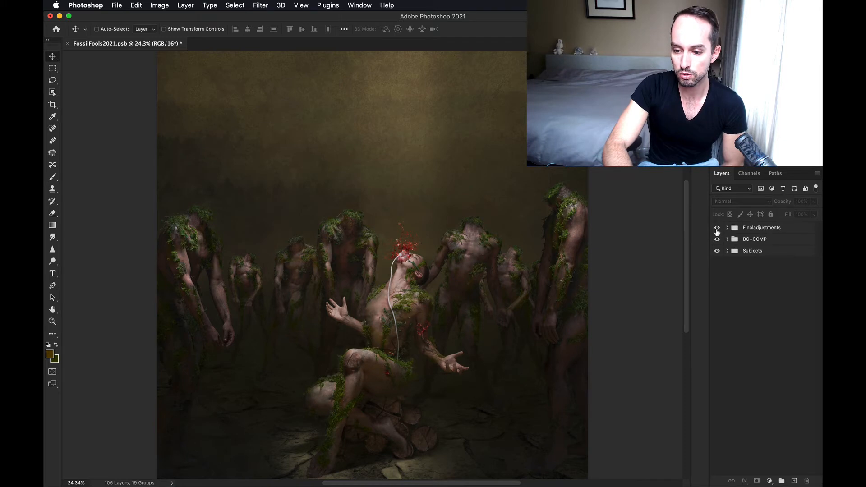
Hide the Finaladjustments and BG+COMP groups, expand Subjects, and hide its layers from plant2 copy 5 through the upper darken adjustment
{"action": "left_click_drag", "start_coordinate": [717, 231], "coordinate": [717, 239]}
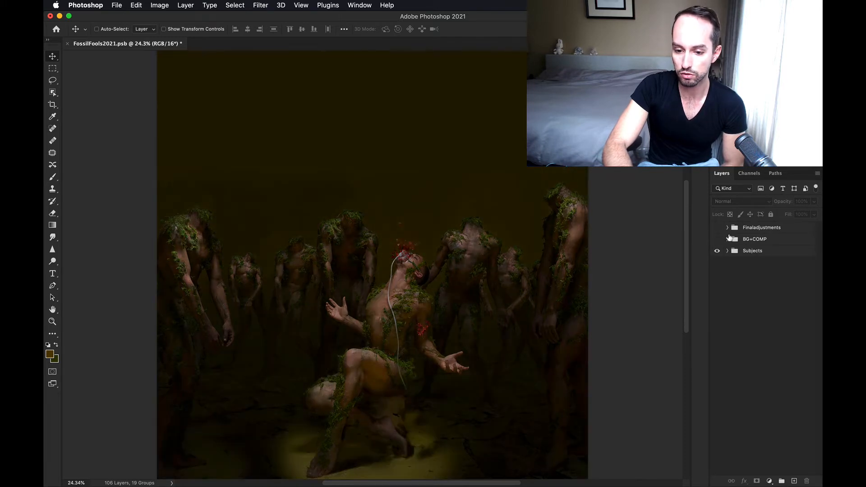
{"action": "left_click", "coordinate": [727, 250]}
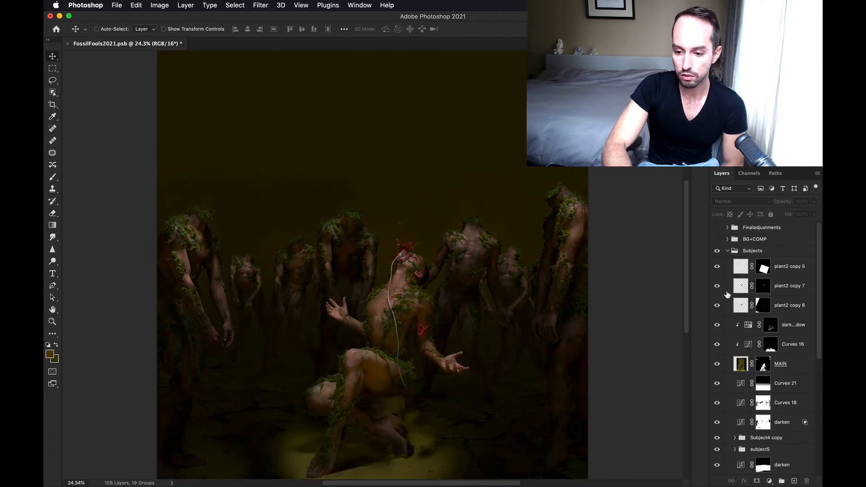
{"action": "scroll", "coordinate": [725, 298], "scroll_direction": "down", "scroll_amount": 1}
{"action": "left_click_drag", "start_coordinate": [716, 246], "coordinate": [716, 321]}
{"action": "left_click_drag", "start_coordinate": [717, 347], "coordinate": [718, 400]}
Hide the remaining Subjects contents from Subject4 copy through Atmosphere, and select the solid-color Layer 20
{"action": "scroll", "coordinate": [722, 343], "scroll_direction": "down", "scroll_amount": 5}
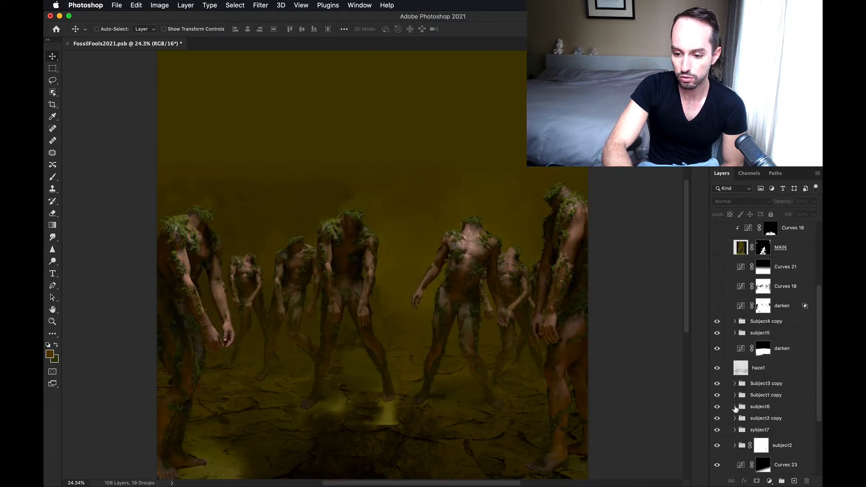
{"action": "left_click_drag", "start_coordinate": [717, 278], "coordinate": [718, 440]}
{"action": "scroll", "coordinate": [718, 425], "scroll_direction": "down", "scroll_amount": 2}
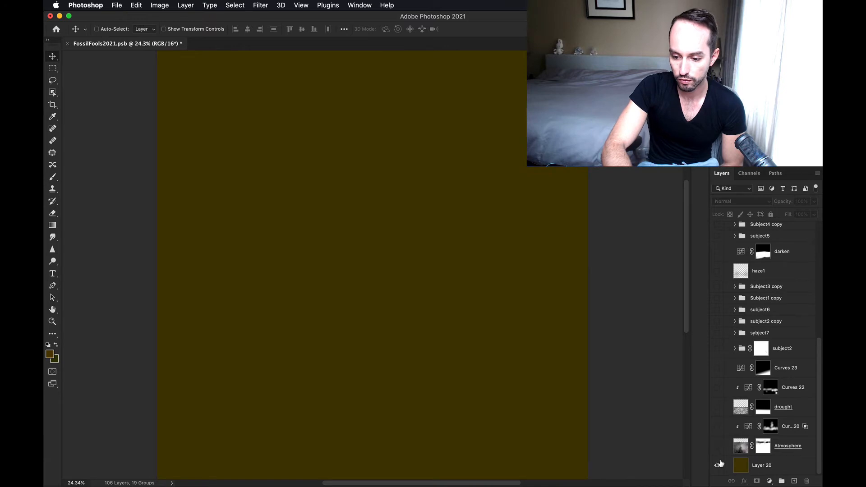
{"action": "left_click", "coordinate": [718, 467]}
{"action": "left_click", "coordinate": [740, 469]}
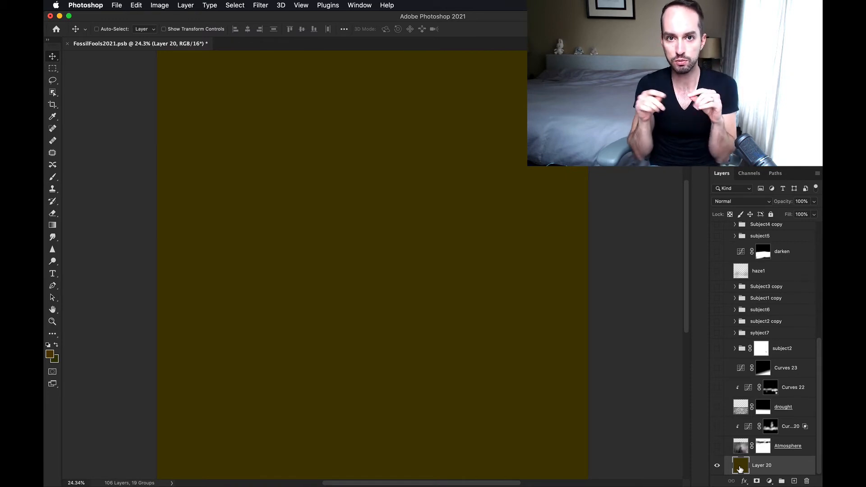
Show the Atmosphere layer, comparing the image with and without it, and show Curves 20 and the drought ground texture
{"action": "left_click", "coordinate": [717, 446]}
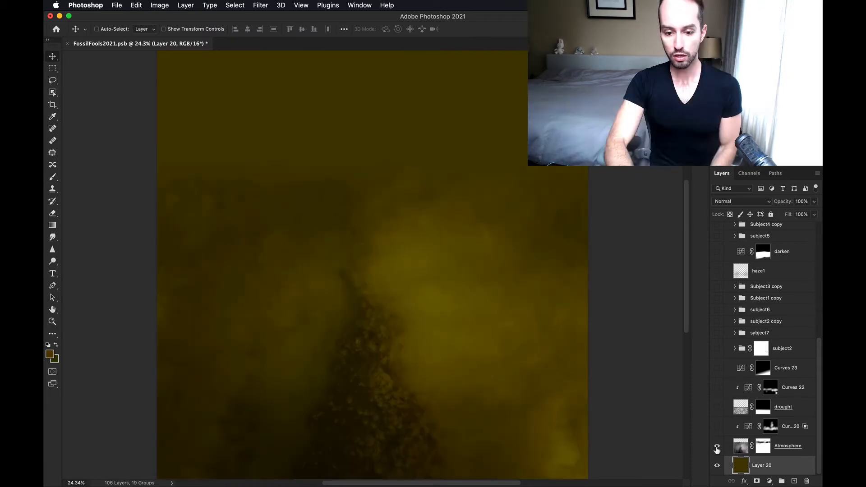
{"action": "left_click", "coordinate": [717, 446]}
{"action": "left_click", "coordinate": [717, 447]}
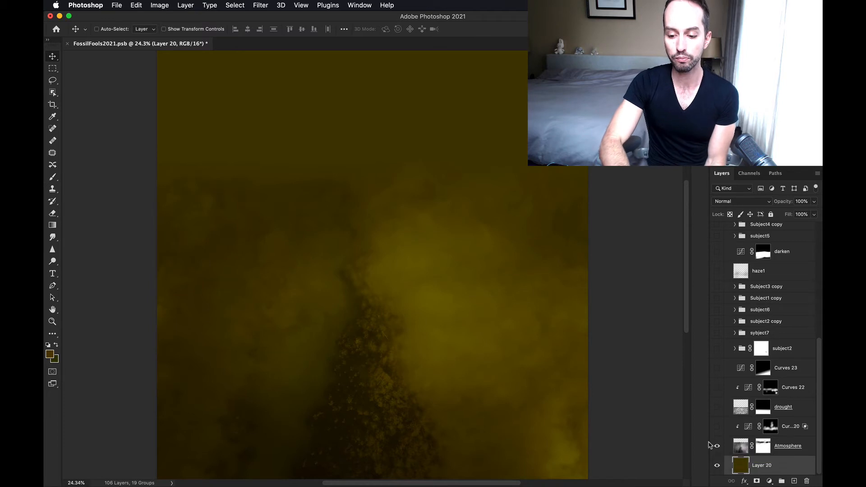
{"action": "left_click", "coordinate": [717, 427]}
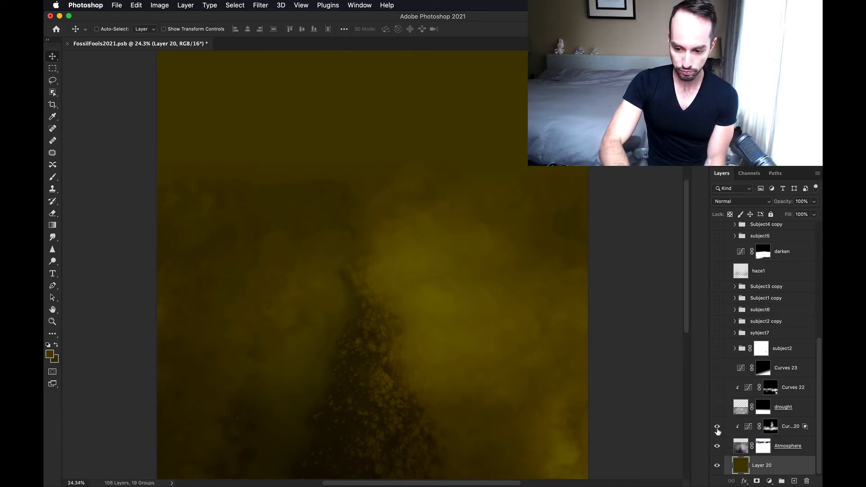
{"action": "left_click", "coordinate": [717, 407]}
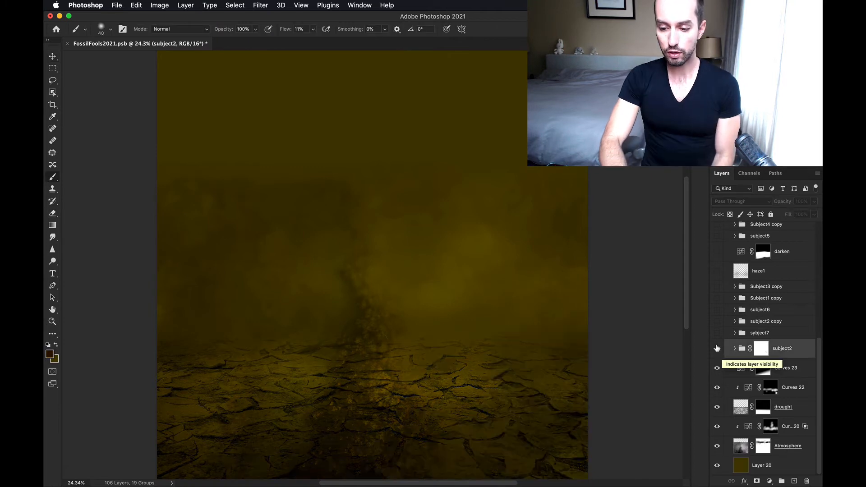
Show the background figure groups subject2, sybject7, subject2 copy, subject6, Subject1 copy and Subject3 copy
{"action": "left_click", "coordinate": [717, 349]}
{"action": "left_click", "coordinate": [716, 333]}
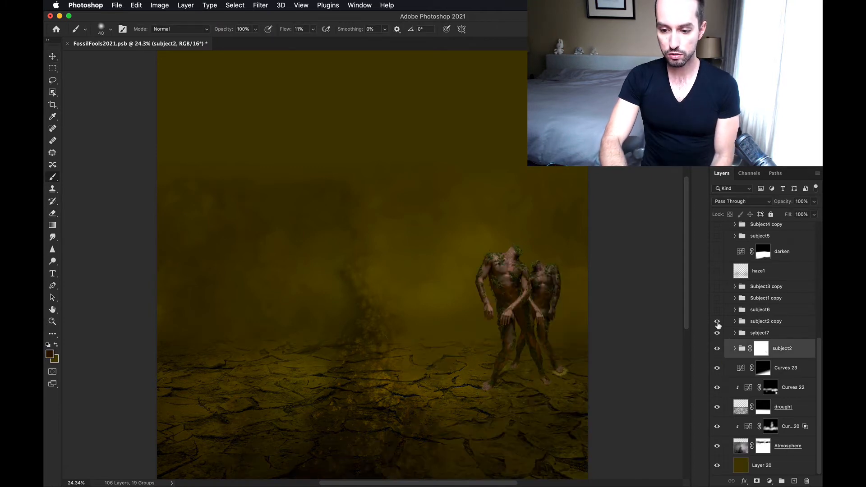
{"action": "left_click", "coordinate": [717, 321]}
{"action": "left_click", "coordinate": [717, 310]}
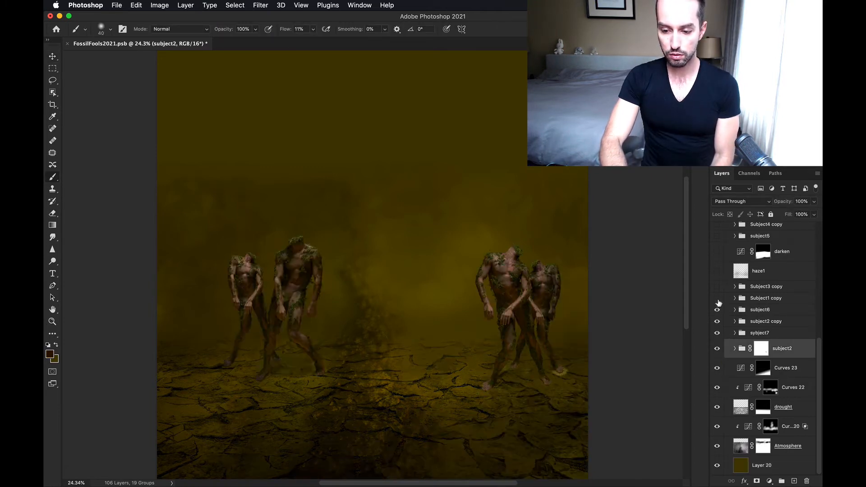
{"action": "left_click", "coordinate": [716, 298]}
{"action": "left_click", "coordinate": [717, 287]}
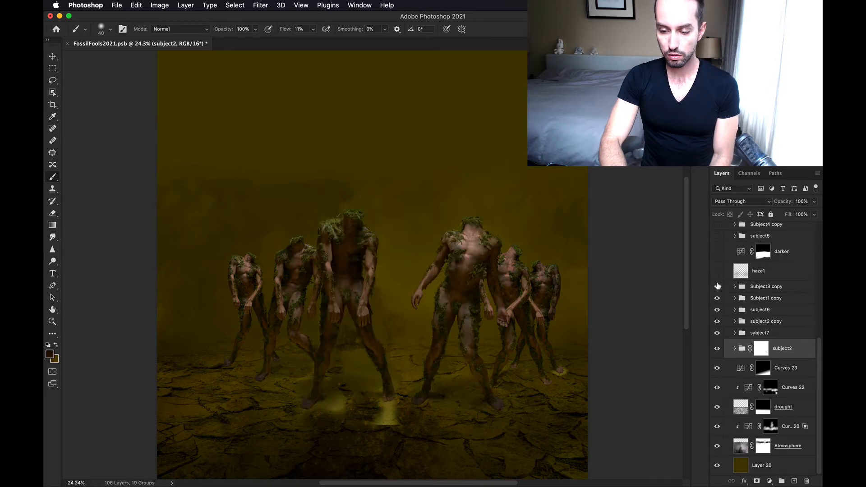
Show haze1, the darken adjustment above it, and the foreground figure groups subject5 and Subject4 copy
{"action": "left_click", "coordinate": [717, 271]}
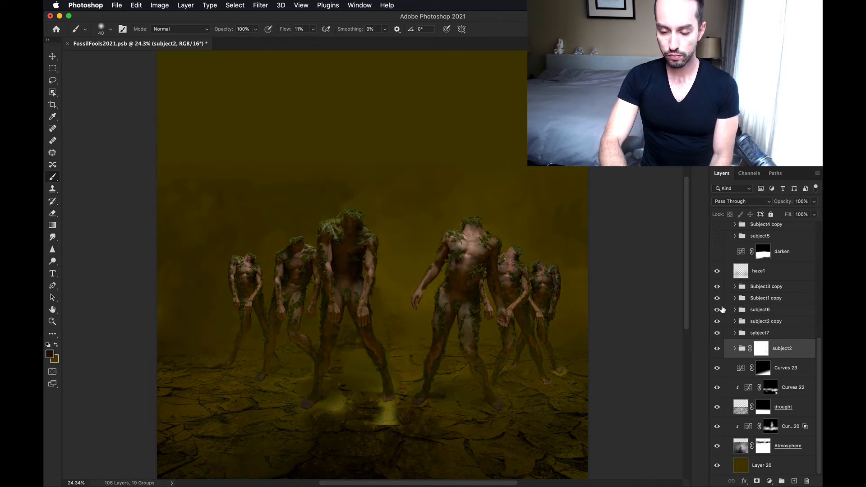
{"action": "scroll", "coordinate": [721, 309], "scroll_direction": "up", "scroll_amount": 3}
{"action": "left_click", "coordinate": [716, 346]}
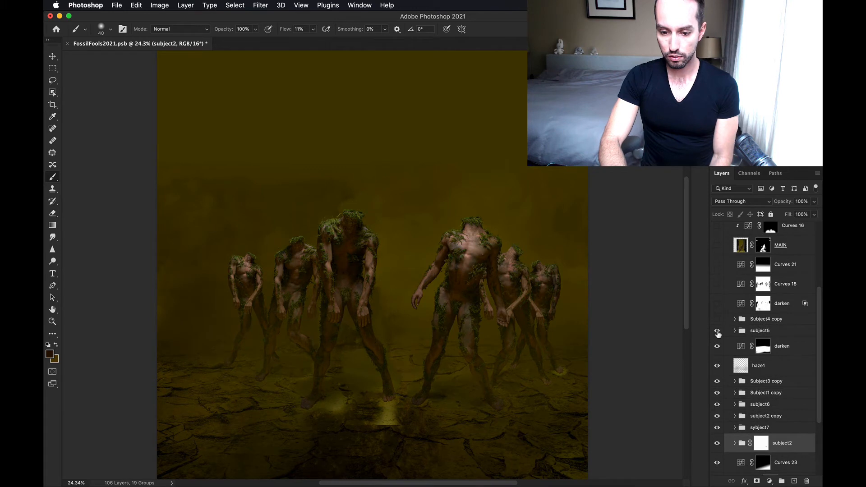
{"action": "left_click", "coordinate": [717, 331]}
{"action": "left_click", "coordinate": [717, 319]}
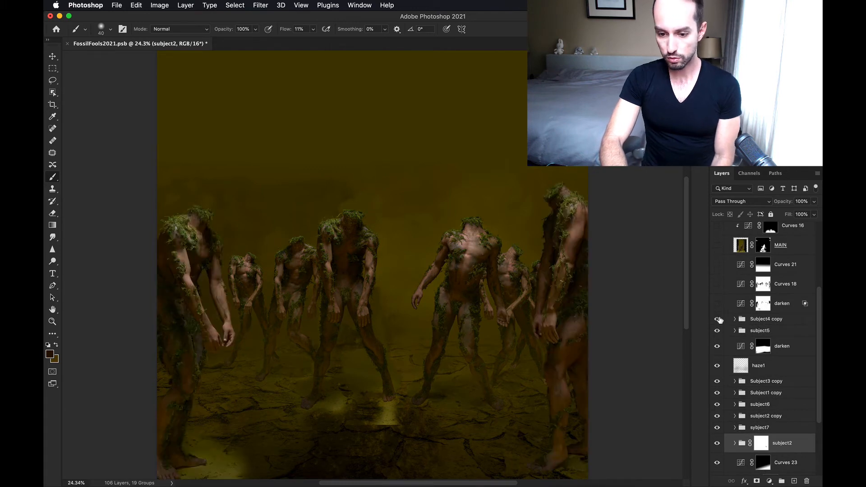
Show the upper darken adjustment, Curves 18, Curves 21 and the MAIN kneeling figure layer
{"action": "left_click", "coordinate": [717, 303]}
{"action": "left_click", "coordinate": [717, 283]}
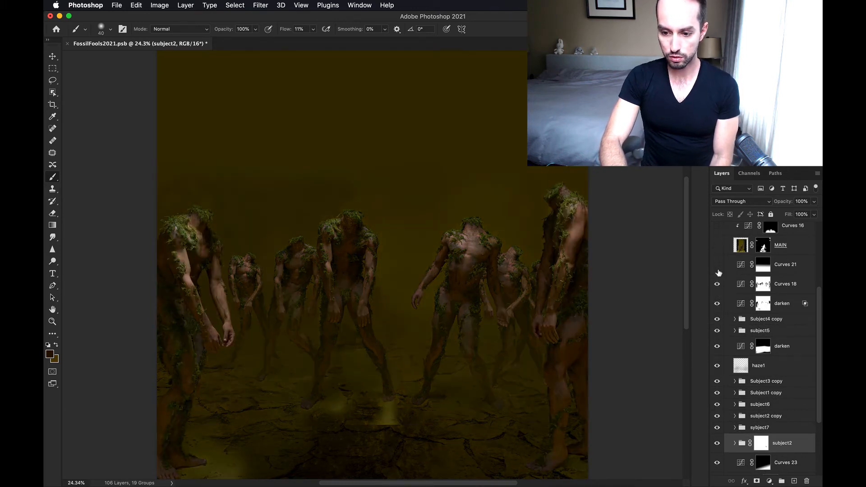
{"action": "left_click", "coordinate": [717, 266]}
{"action": "left_click", "coordinate": [717, 246]}
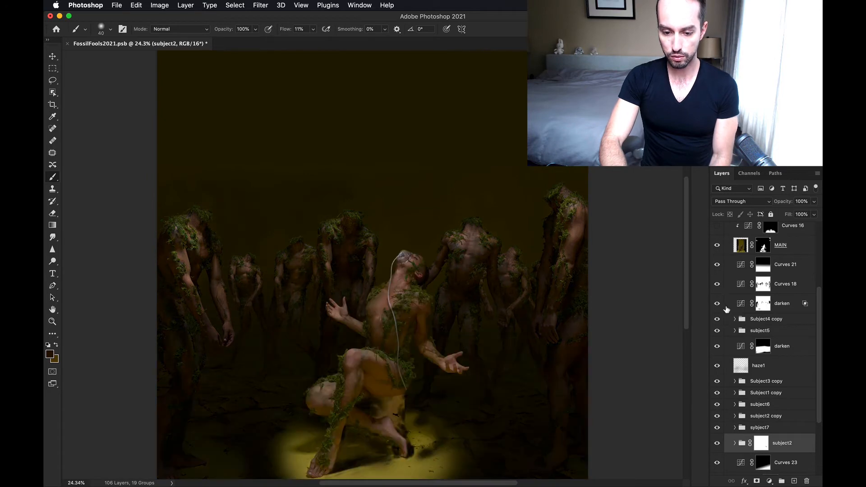
View the MAIN layer's mask on its own and return to the normal image view
{"action": "scroll", "coordinate": [725, 310], "scroll_direction": "up", "scroll_amount": 5}
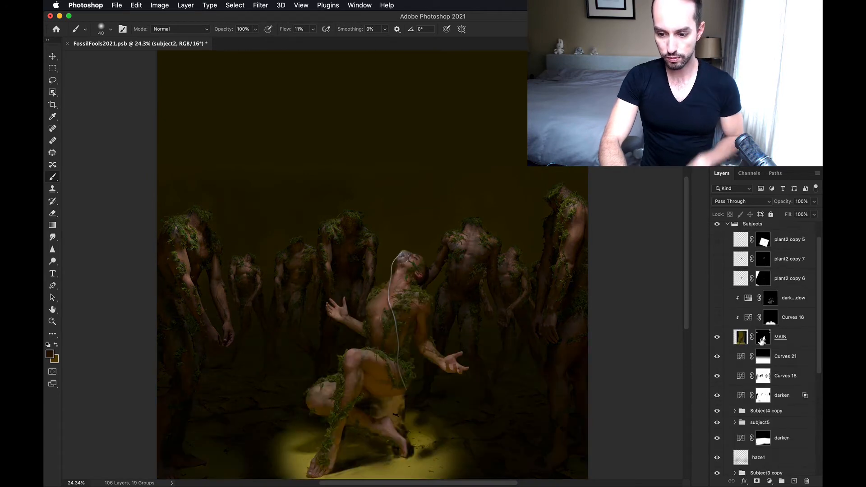
{"action": "left_click", "coordinate": [763, 341]}
{"action": "left_click", "coordinate": [763, 340], "text": "alt"}
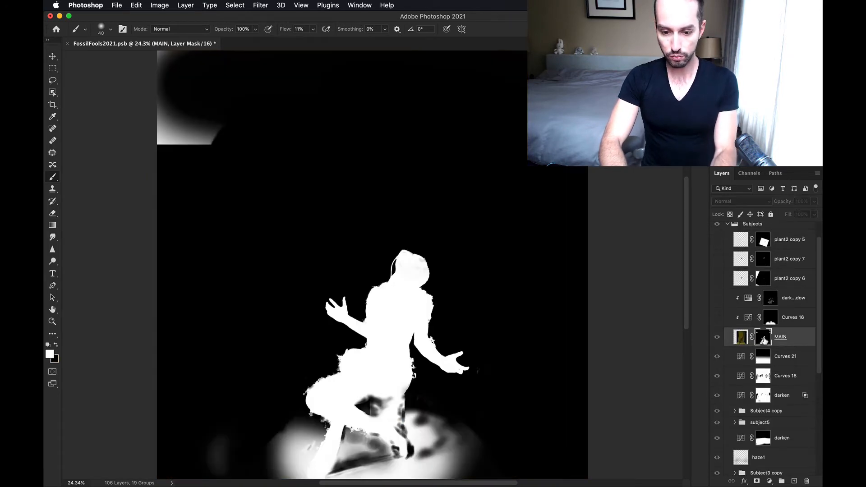
{"action": "left_click", "coordinate": [764, 340], "text": "alt"}
Disable the MAIN layer's mask to examine the unmasked studio photo, and re-enable the mask
{"action": "right_click", "coordinate": [764, 341]}
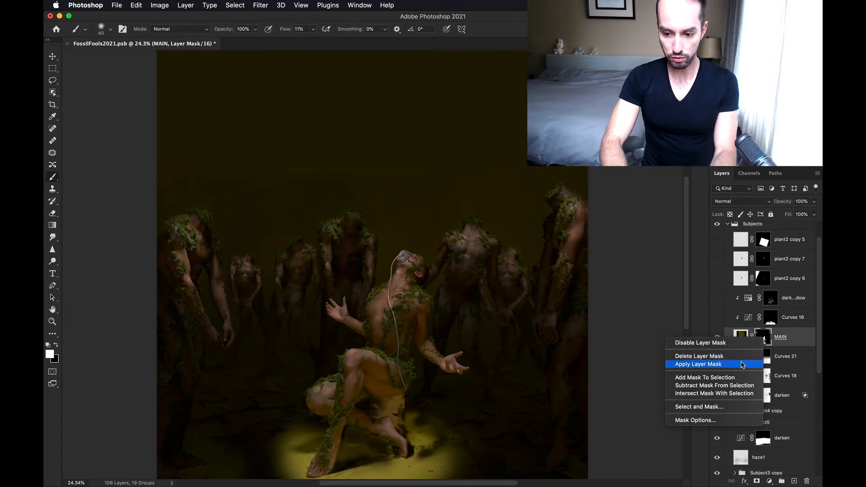
{"action": "left_click", "coordinate": [748, 342]}
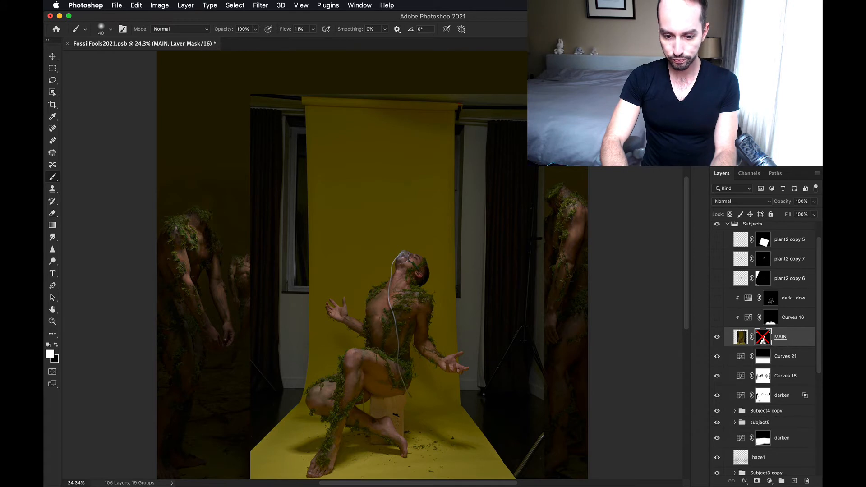
{"action": "scroll", "coordinate": [372, 270], "scroll_direction": "down", "scroll_amount": 2}
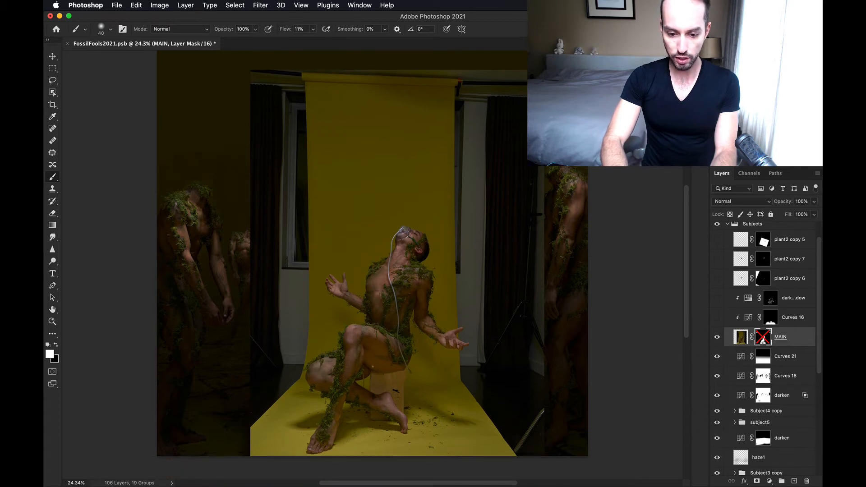
{"action": "right_click", "coordinate": [764, 341]}
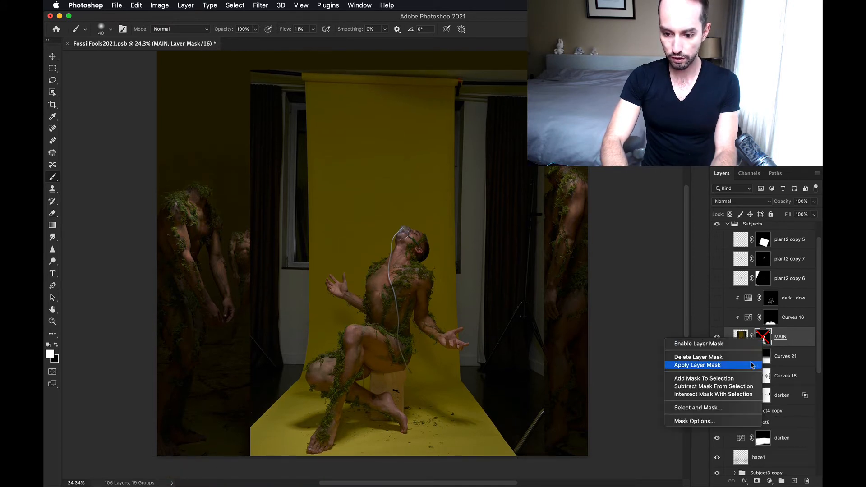
{"action": "left_click", "coordinate": [742, 344]}
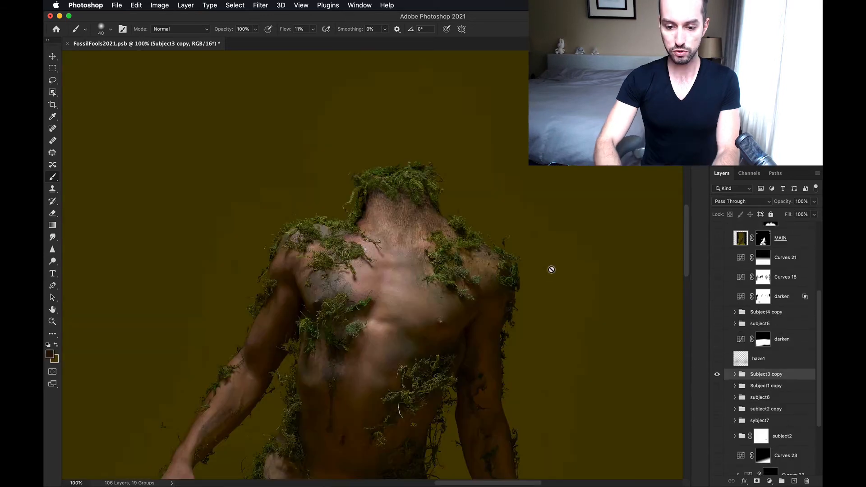
Examine the isolated Subject3 copy figure from its torso to its legs, and expand its group
{"action": "scroll", "coordinate": [541, 293], "scroll_direction": "down", "scroll_amount": 3}
{"action": "scroll", "coordinate": [533, 316], "scroll_direction": "down", "scroll_amount": 3}
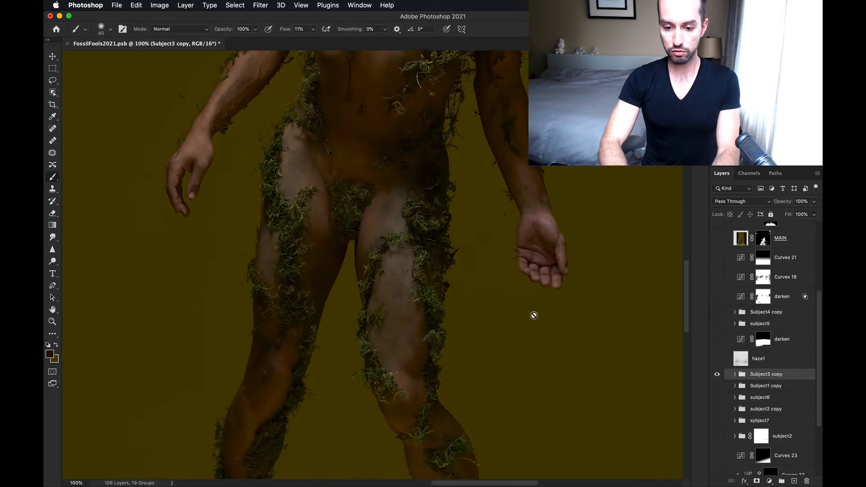
{"action": "scroll", "coordinate": [534, 315], "scroll_direction": "up", "scroll_amount": 10}
{"action": "left_click", "coordinate": [735, 375]}
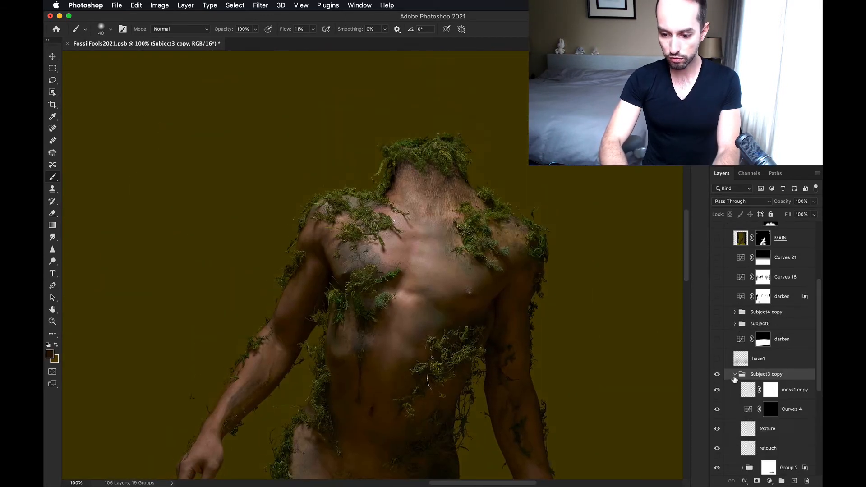
{"action": "scroll", "coordinate": [775, 352], "scroll_direction": "down", "scroll_amount": 3}
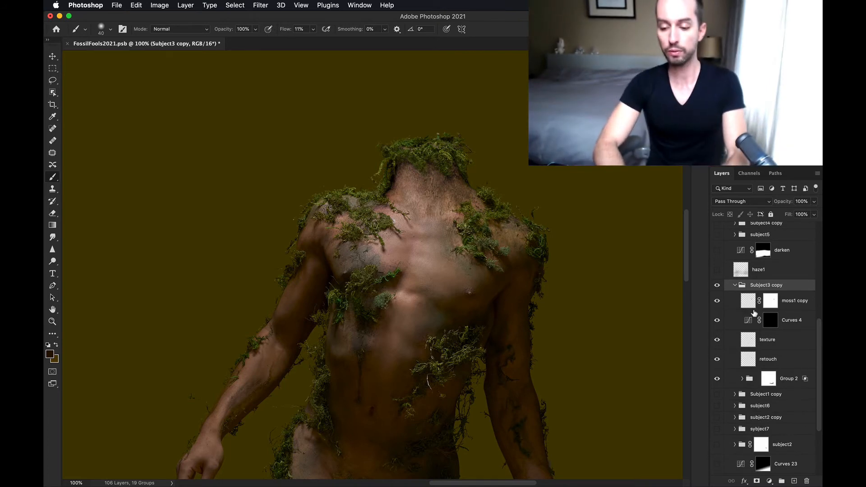
Hide moss1 copy, Curves 4, texture and retouch in Subject3 copy, and inspect the contents of Group 2
{"action": "left_click", "coordinate": [747, 383]}
{"action": "left_click", "coordinate": [749, 361]}
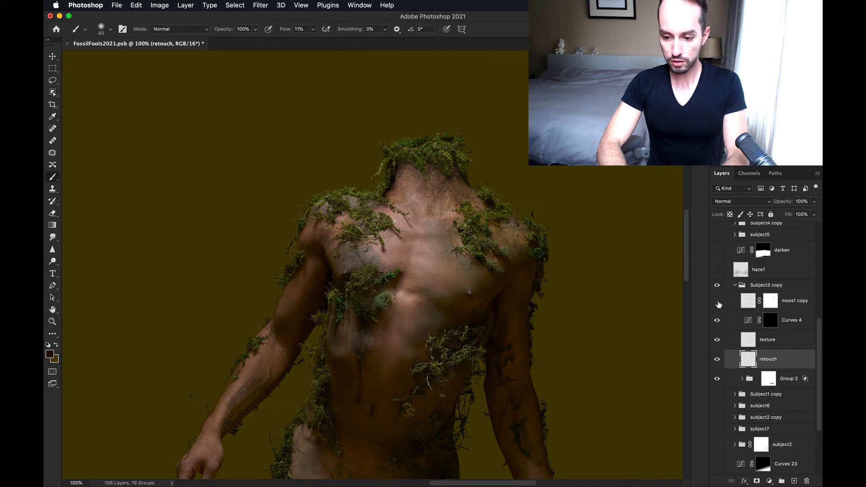
{"action": "left_click_drag", "start_coordinate": [719, 304], "coordinate": [715, 361]}
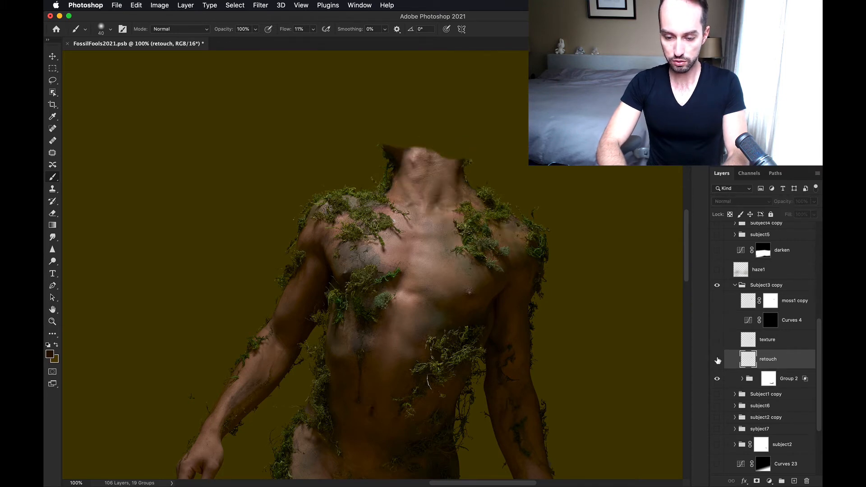
{"action": "left_click", "coordinate": [742, 379]}
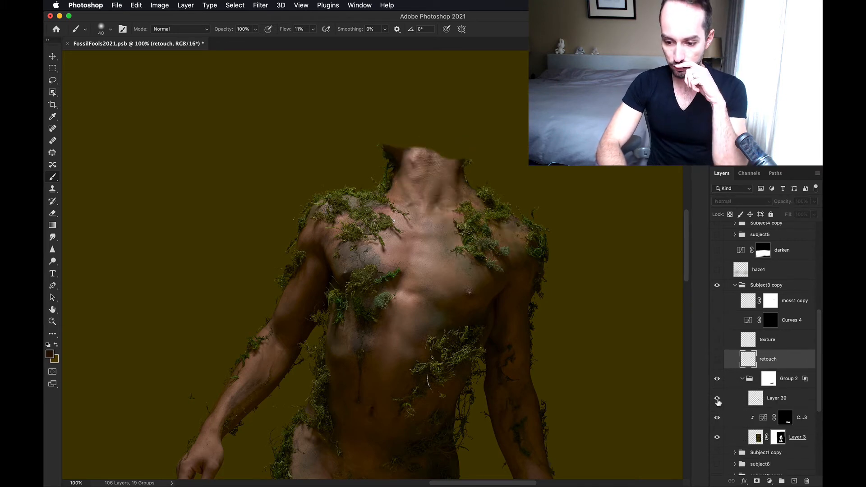
{"action": "left_click", "coordinate": [742, 379]}
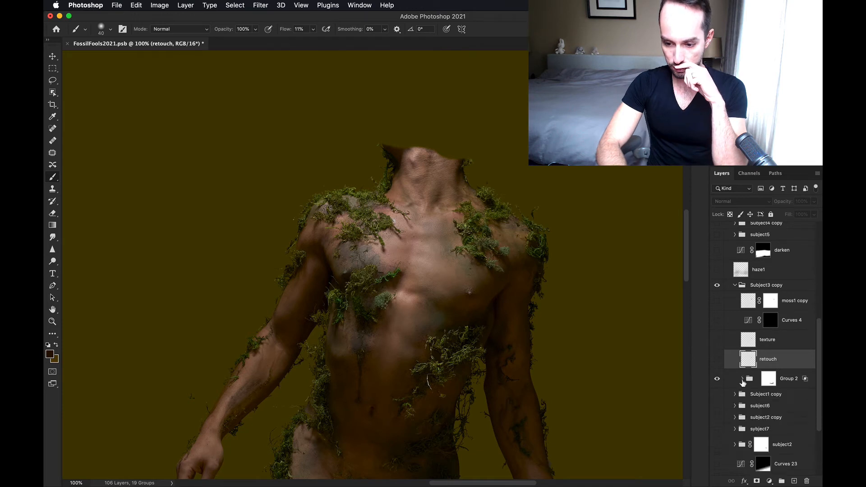
Compare the figure's neck with and without the retouch layer, leaving the layer shown
{"action": "left_click", "coordinate": [717, 362]}
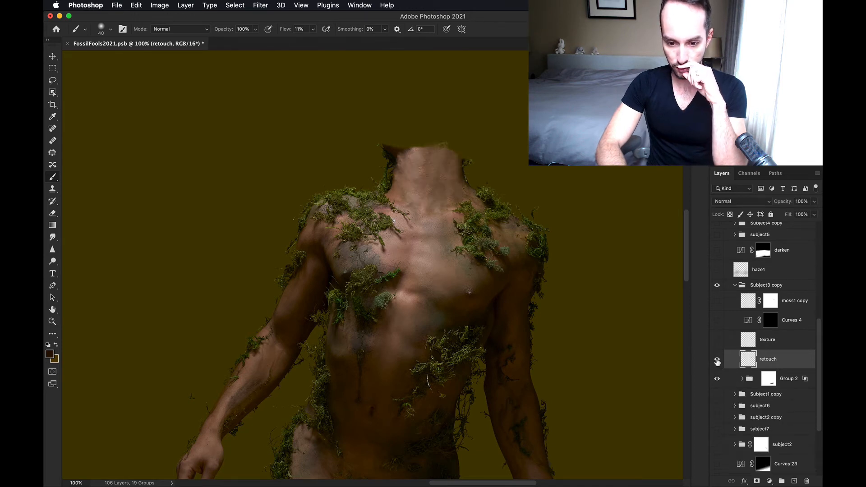
{"action": "left_click", "coordinate": [717, 362]}
{"action": "left_click", "coordinate": [717, 362]}
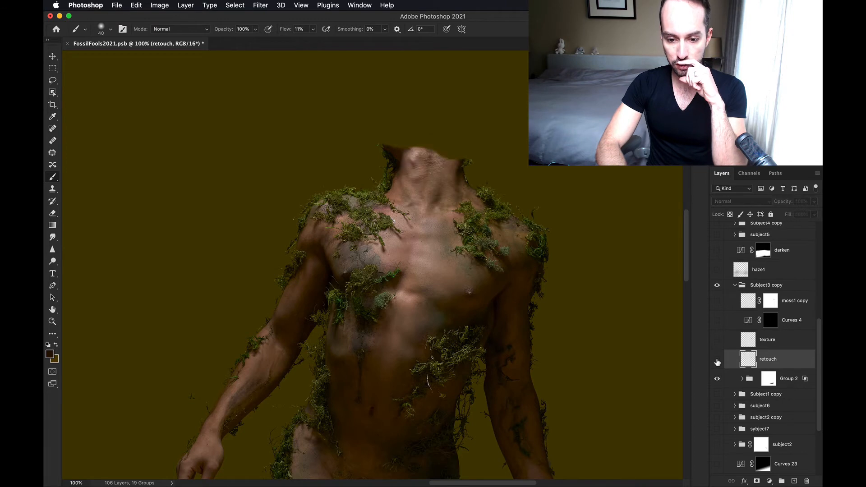
{"action": "left_click", "coordinate": [717, 362]}
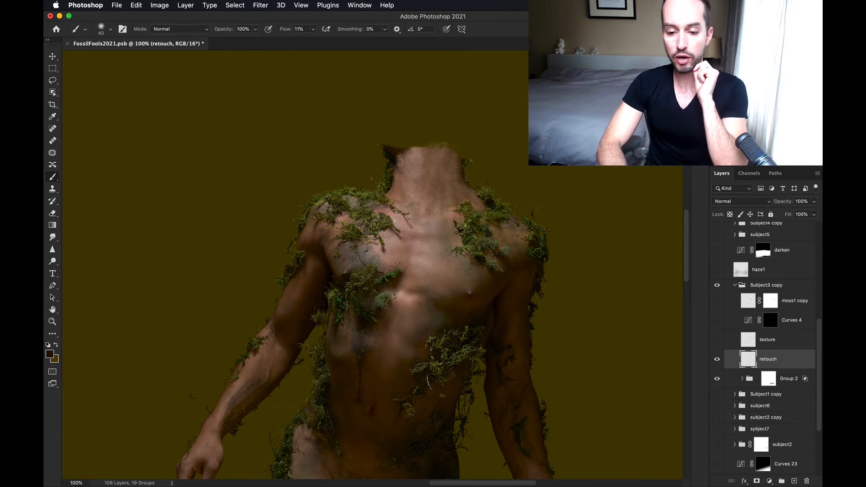
{"action": "left_click", "coordinate": [718, 359]}
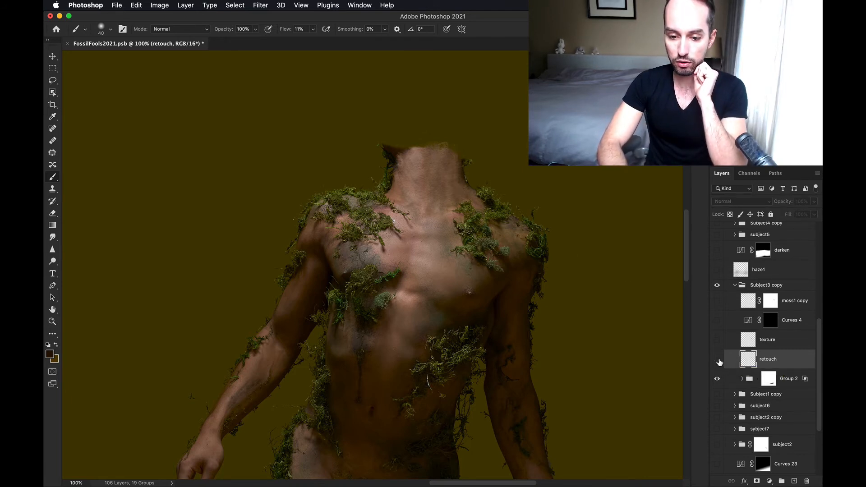
{"action": "left_click", "coordinate": [718, 360]}
{"action": "left_click", "coordinate": [718, 361]}
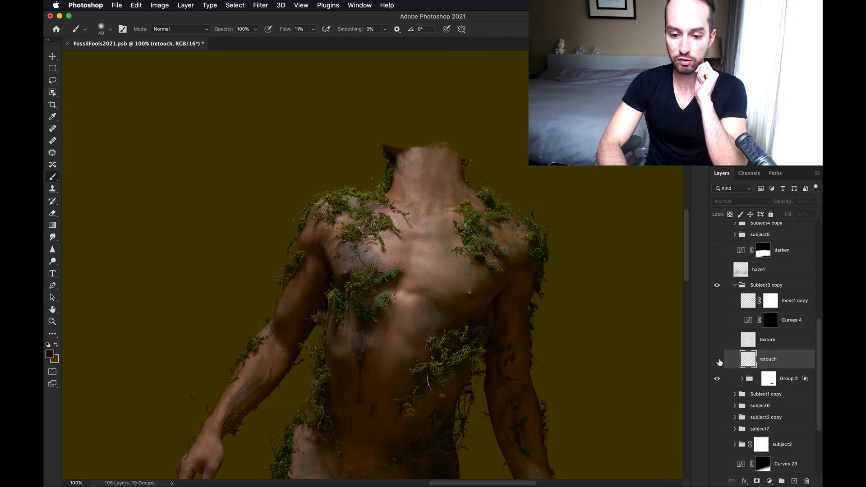
{"action": "left_click", "coordinate": [718, 360]}
Show the texture layer on the neck and select it, and compare Curves 4 on and off, leaving it shown
{"action": "left_click", "coordinate": [718, 340]}
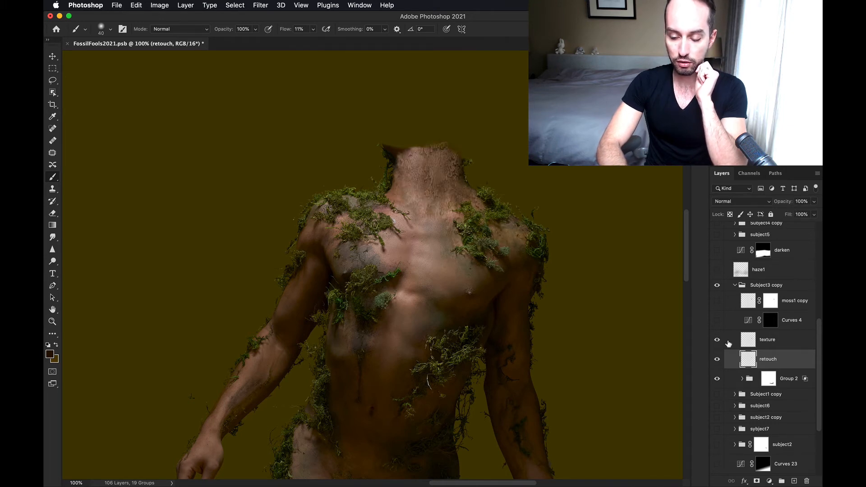
{"action": "left_click", "coordinate": [750, 343]}
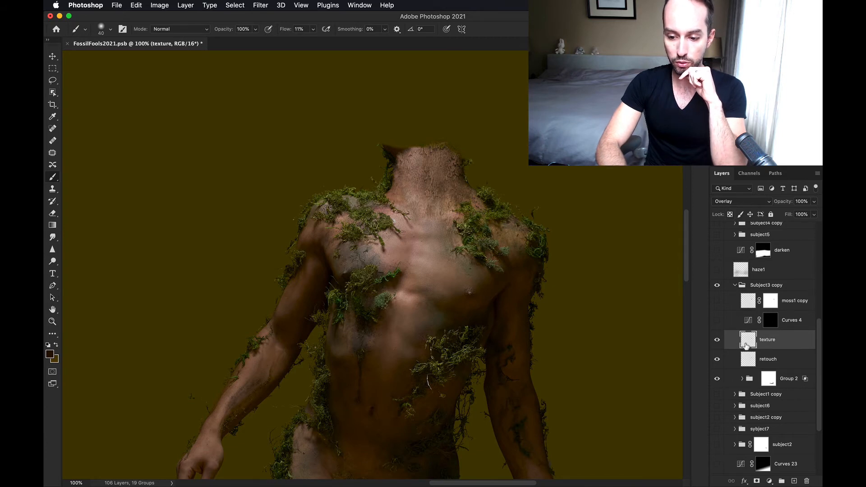
{"action": "left_click", "coordinate": [717, 321]}
{"action": "left_click", "coordinate": [718, 321]}
{"action": "left_click", "coordinate": [718, 321]}
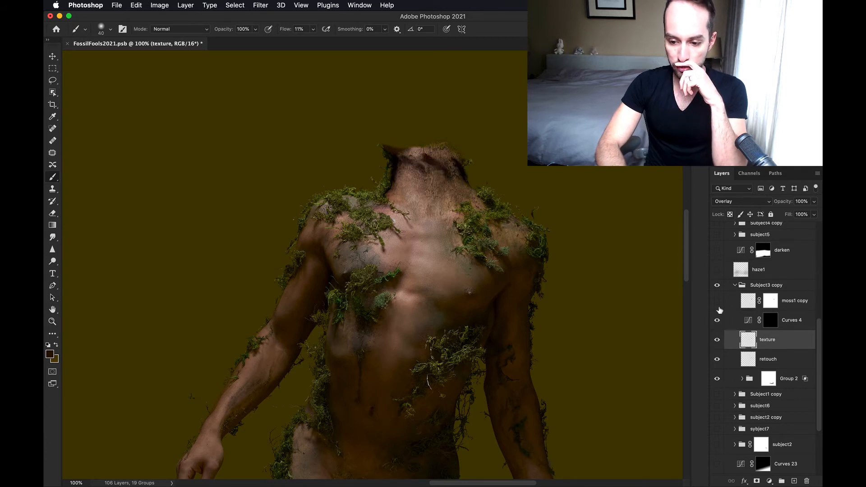
Show moss1 copy over the neck, comparing with and without it, select the layer with the Move tool active, and collapse Subject3 copy
{"action": "left_click", "coordinate": [717, 302]}
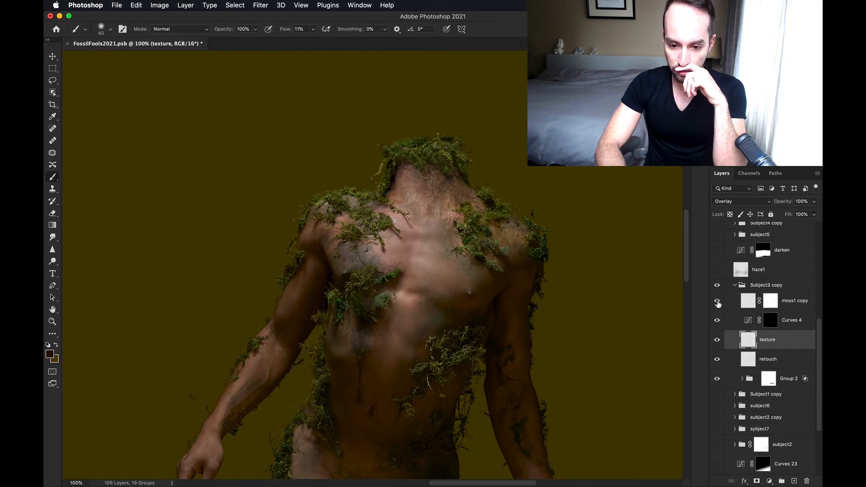
{"action": "left_click", "coordinate": [717, 302]}
{"action": "left_click", "coordinate": [718, 302]}
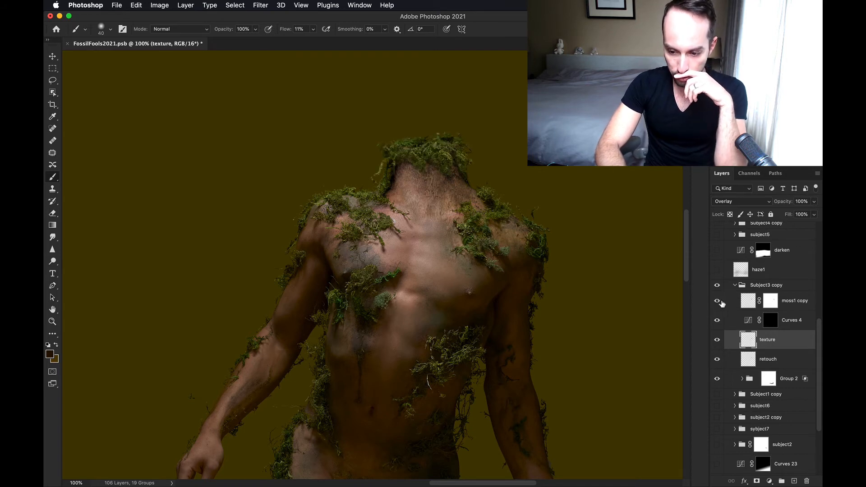
{"action": "left_click", "coordinate": [747, 301]}
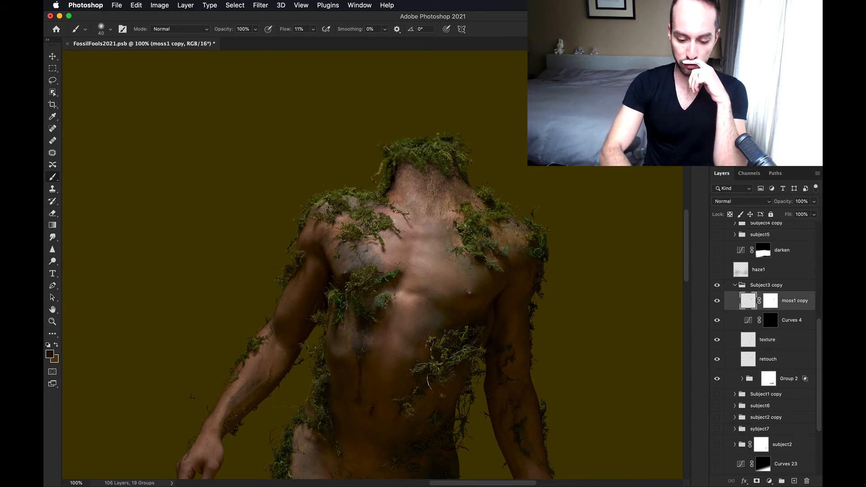
{"action": "key", "text": "v"}
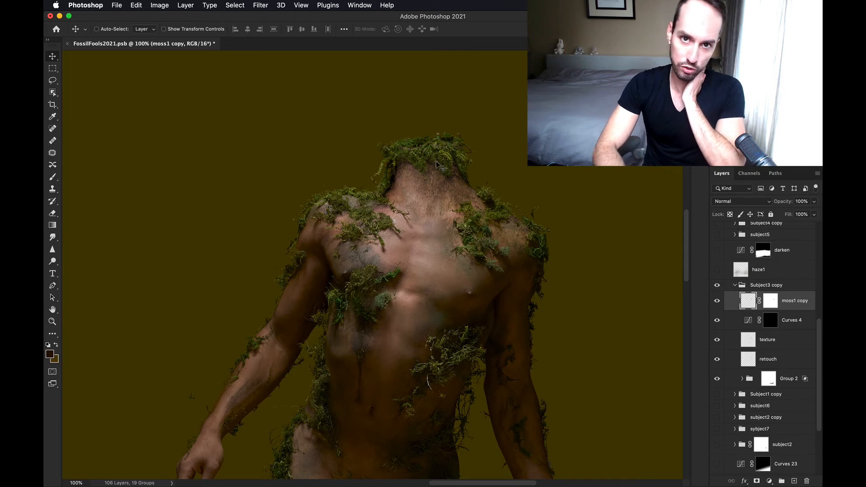
{"action": "left_click", "coordinate": [735, 286]}
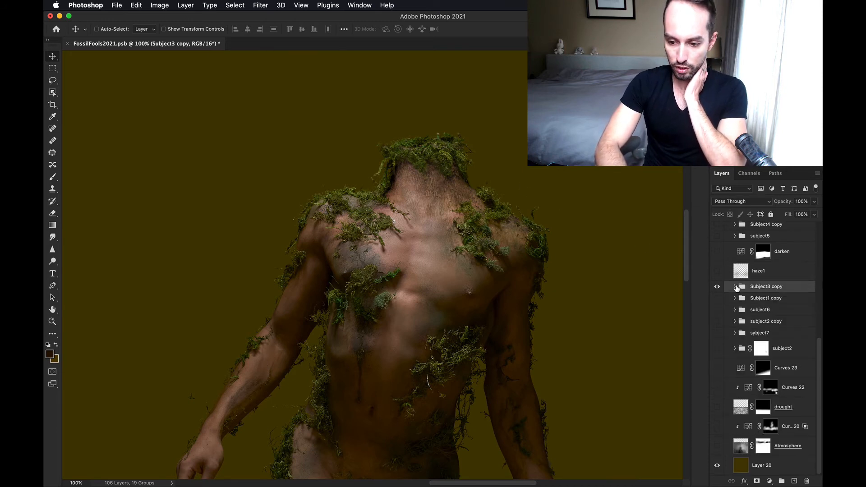
Show everything beneath Subject3 copy, from Subject1 copy down to Atmosphere, plus the haze1 layer above it, leaving haze1 selected
{"action": "left_click_drag", "start_coordinate": [717, 301], "coordinate": [722, 458]}
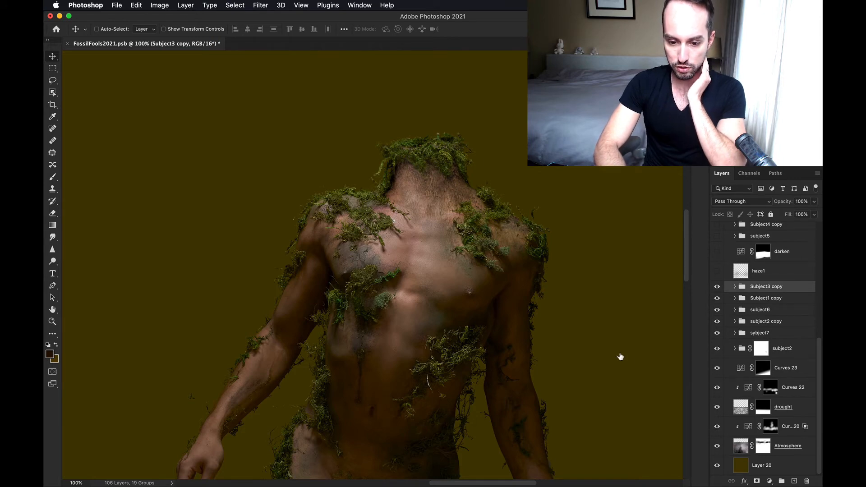
{"action": "key", "text": "super+0"}
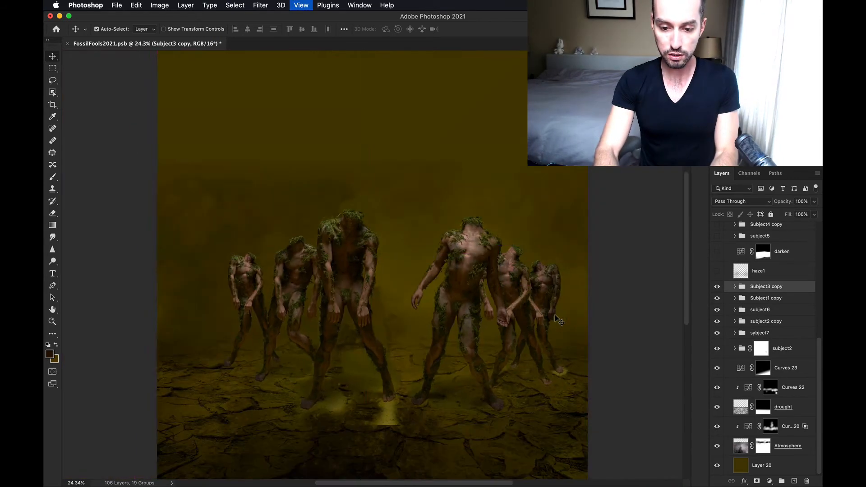
{"action": "left_click", "coordinate": [717, 271]}
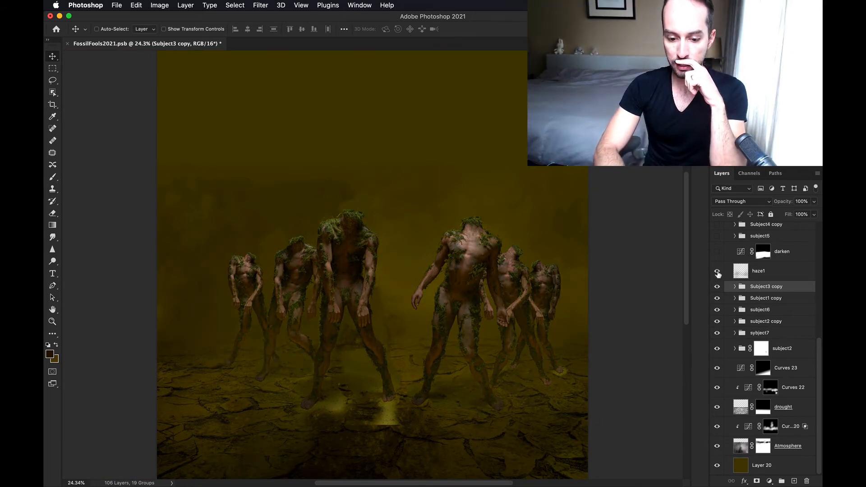
{"action": "left_click", "coordinate": [743, 275]}
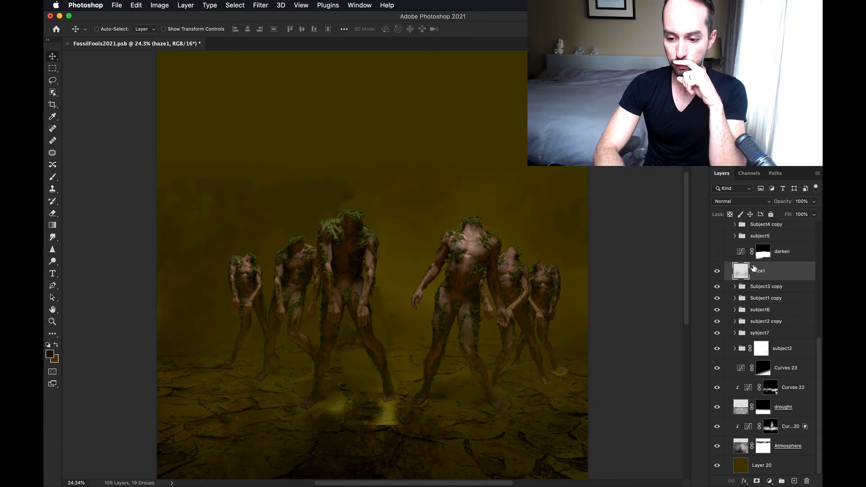
{"action": "scroll", "coordinate": [723, 334], "scroll_direction": "up", "scroll_amount": 3}
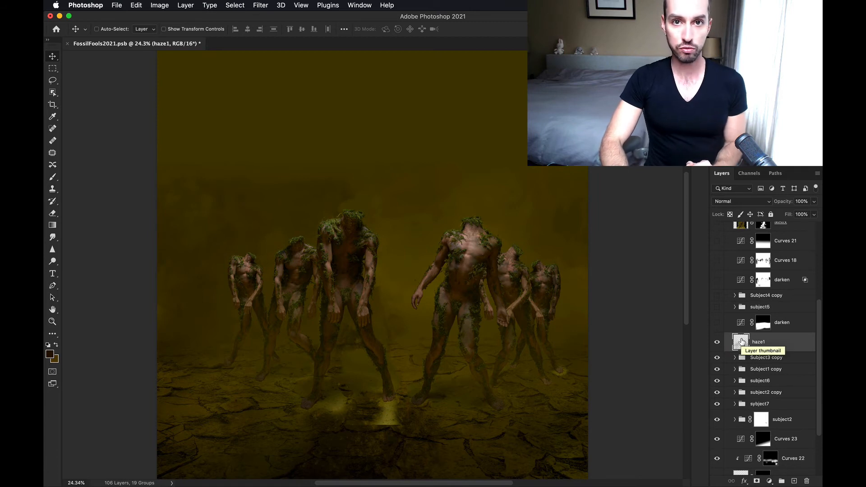
Set up the Brush tool with a size of 1300 and a flow of 1%
{"action": "key", "text": "b"}
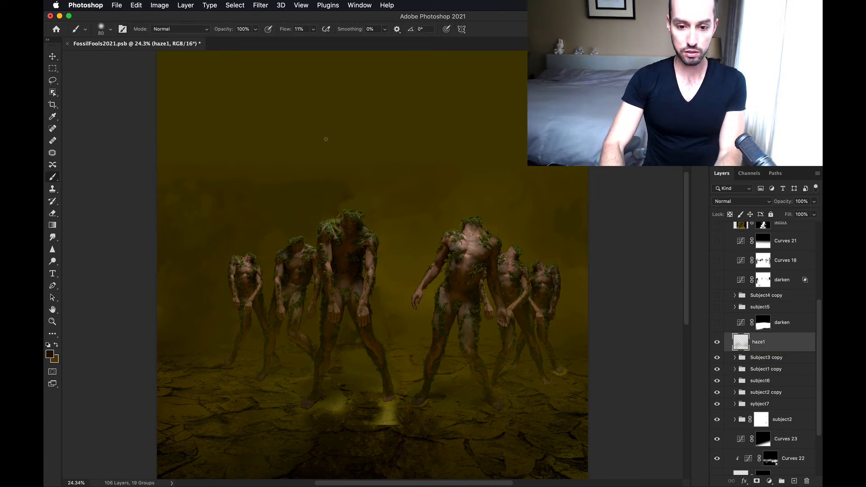
{"action": "key", "text": "bracketright"}
{"action": "key", "text": "bracketright"}
{"action": "key", "text": "bracketright"}
{"action": "key", "text": "bracketright"}
{"action": "key", "text": "bracketright"}
{"action": "key", "text": "bracketright"}
{"action": "key", "text": "bracketright"}
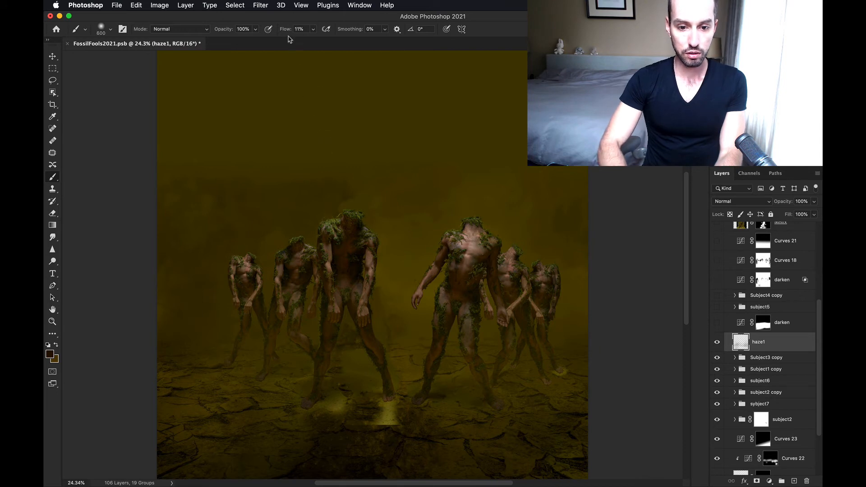
{"action": "left_click_drag", "start_coordinate": [286, 30], "coordinate": [237, 35]}
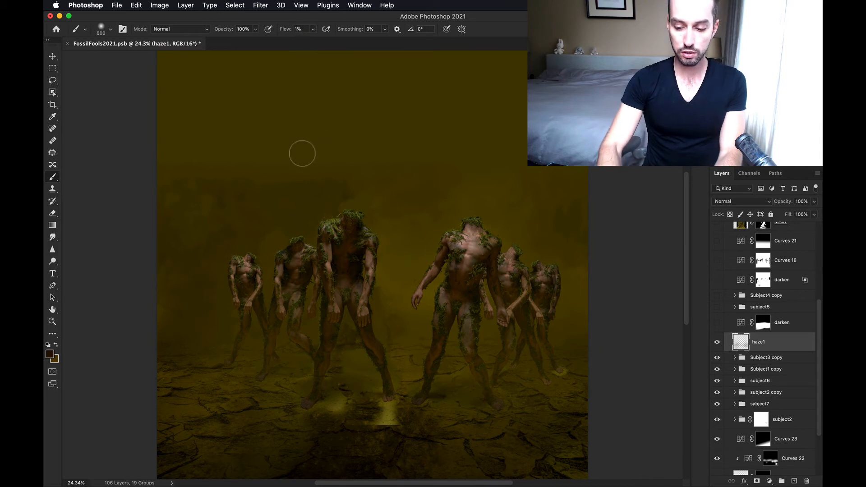
{"action": "key", "text": "bracketright"}
{"action": "key", "text": "bracketright"}
{"action": "key", "text": "bracketright"}
{"action": "key", "text": "bracketright"}
{"action": "key", "text": "bracketright"}
{"action": "key", "text": "bracketright"}
{"action": "key", "text": "bracketright"}
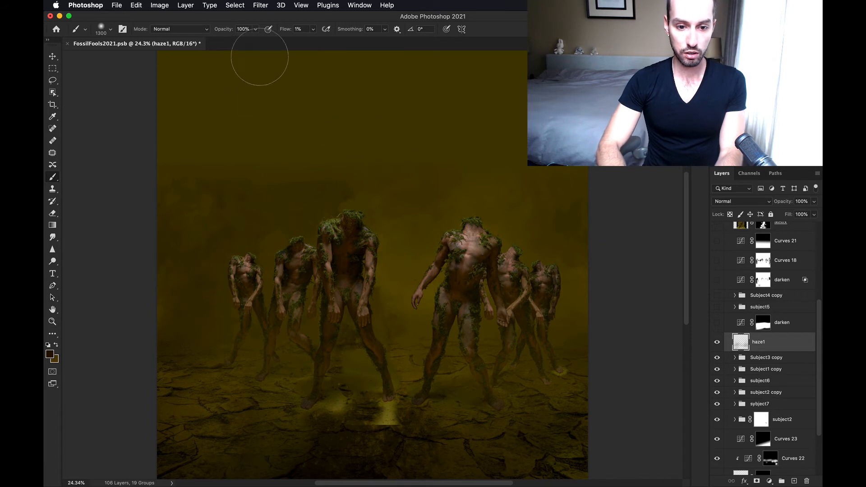
Sample the olive background color, paint haze over the figures and ground on haze1, and undo the painting
{"action": "left_click", "coordinate": [411, 183], "text": "alt"}
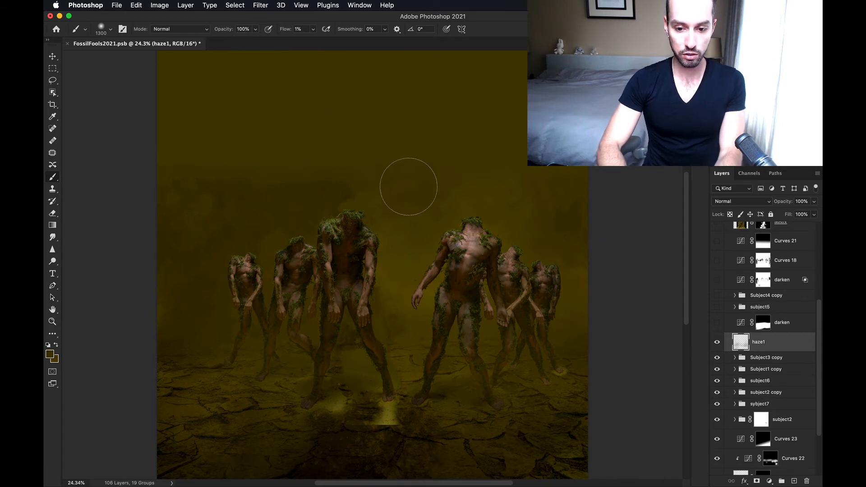
{"action": "mouse_move", "coordinate": [409, 187]}
{"action": "left_mouse_down"}
{"action": "mouse_move", "coordinate": [226, 170]}
{"action": "mouse_move", "coordinate": [279, 208]}
{"action": "mouse_move", "coordinate": [545, 225]}
{"action": "mouse_move", "coordinate": [542, 261]}
{"action": "mouse_move", "coordinate": [556, 247]}
{"action": "mouse_move", "coordinate": [567, 266]}
{"action": "mouse_move", "coordinate": [664, 254]}
{"action": "mouse_move", "coordinate": [666, 288]}
{"action": "mouse_move", "coordinate": [655, 273]}
{"action": "mouse_move", "coordinate": [660, 256]}
{"action": "mouse_move", "coordinate": [729, 259]}
{"action": "mouse_move", "coordinate": [717, 285]}
{"action": "mouse_move", "coordinate": [262, 227]}
{"action": "mouse_move", "coordinate": [230, 232]}
{"action": "mouse_move", "coordinate": [209, 278]}
{"action": "mouse_move", "coordinate": [220, 242]}
{"action": "mouse_move", "coordinate": [122, 248]}
{"action": "mouse_move", "coordinate": [167, 247]}
{"action": "mouse_move", "coordinate": [155, 234]}
{"action": "mouse_move", "coordinate": [176, 242]}
{"action": "mouse_move", "coordinate": [257, 233]}
{"action": "mouse_move", "coordinate": [241, 260]}
{"action": "mouse_move", "coordinate": [361, 247]}
{"action": "mouse_move", "coordinate": [390, 263]}
{"action": "mouse_move", "coordinate": [276, 234]}
{"action": "mouse_move", "coordinate": [244, 247]}
{"action": "left_mouse_up"}
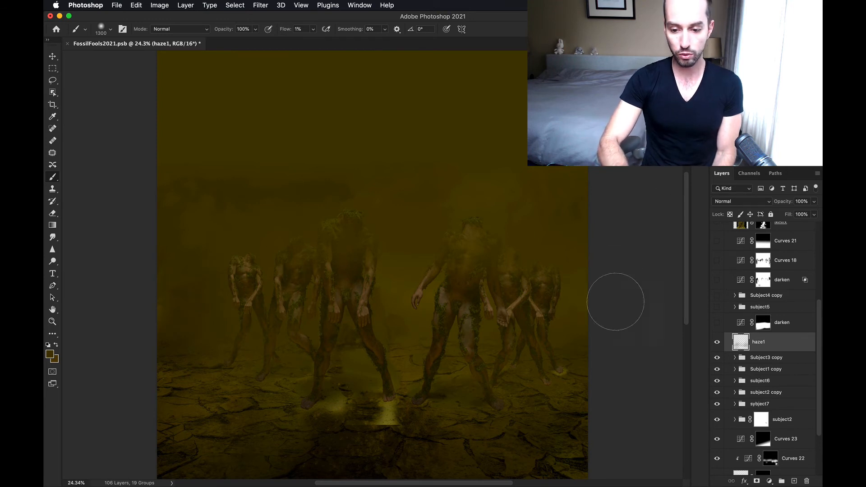
{"action": "mouse_move", "coordinate": [545, 356]}
{"action": "left_mouse_down"}
{"action": "mouse_move", "coordinate": [418, 390]}
{"action": "mouse_move", "coordinate": [427, 349]}
{"action": "left_mouse_up"}
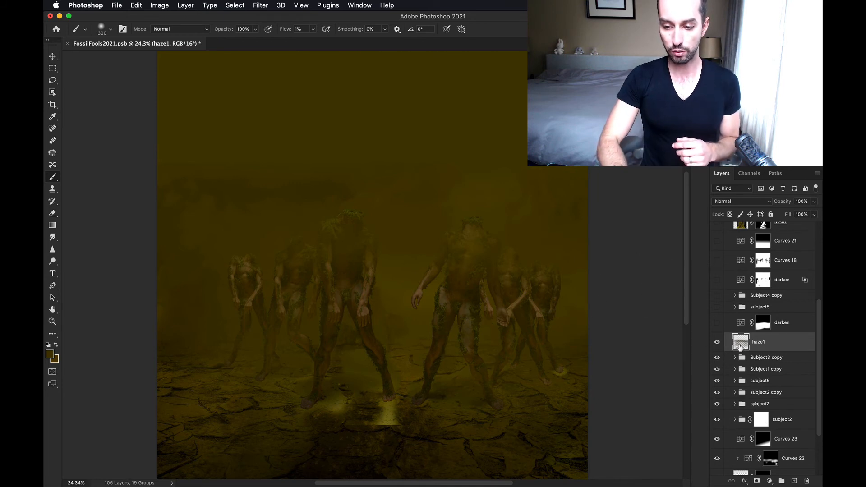
{"action": "key", "text": "super+z"}
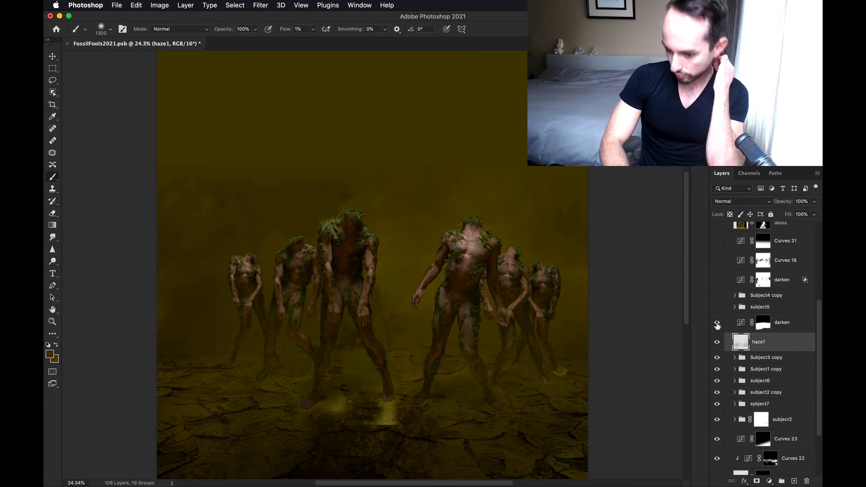
Show the remaining layers of the Subjects group, from the darken curves above haze1 up to plant2 copy 5, and select plant2 copy 5
{"action": "left_click_drag", "start_coordinate": [718, 303], "coordinate": [718, 246]}
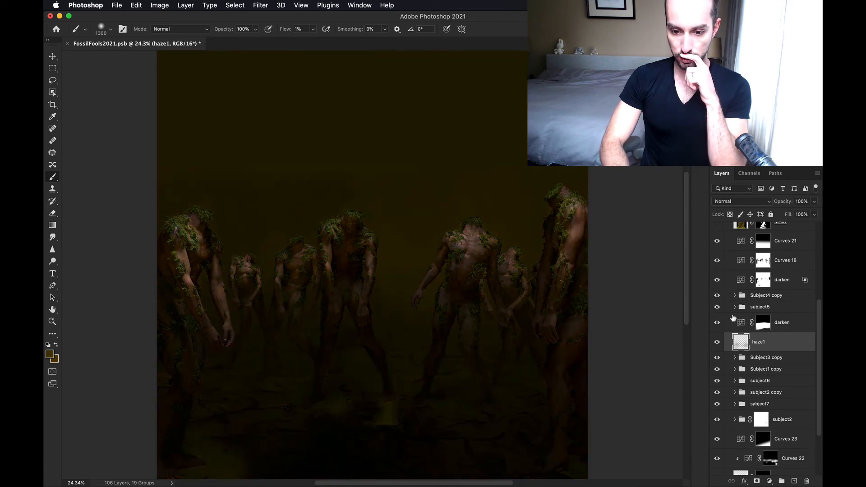
{"action": "scroll", "coordinate": [737, 348], "scroll_direction": "up", "scroll_amount": 5}
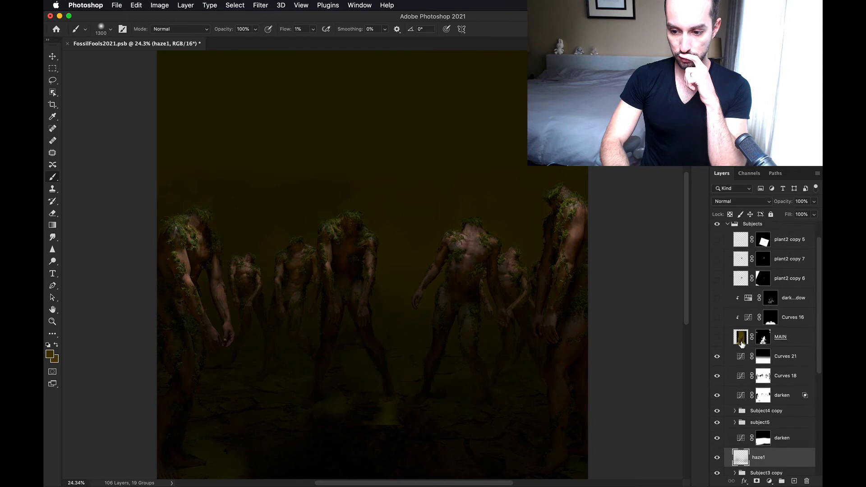
{"action": "left_click", "coordinate": [717, 346]}
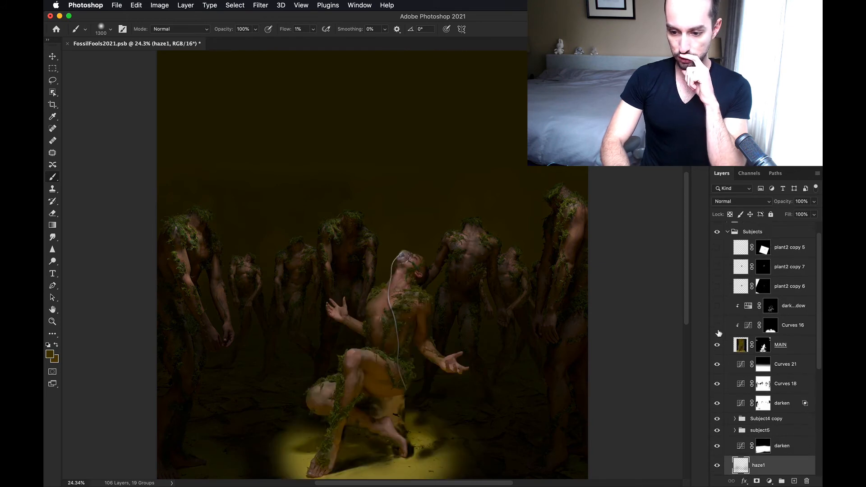
{"action": "left_click_drag", "start_coordinate": [718, 330], "coordinate": [715, 294]}
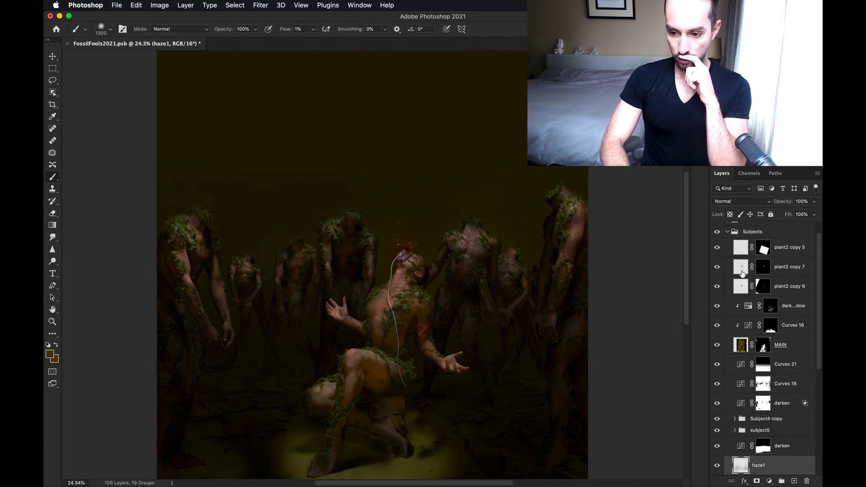
{"action": "left_click", "coordinate": [740, 251]}
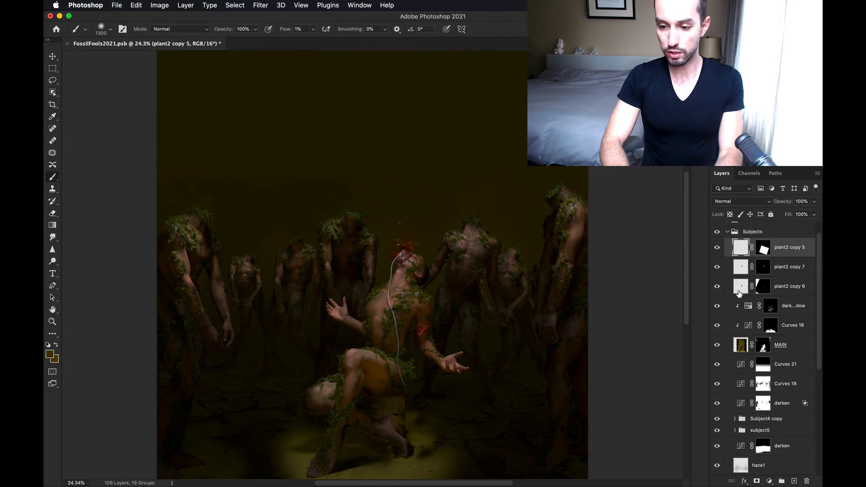
Select the layer mask of plant2 copy 5 and collapse the Subjects group
{"action": "scroll", "coordinate": [738, 293], "scroll_direction": "up", "scroll_amount": 2}
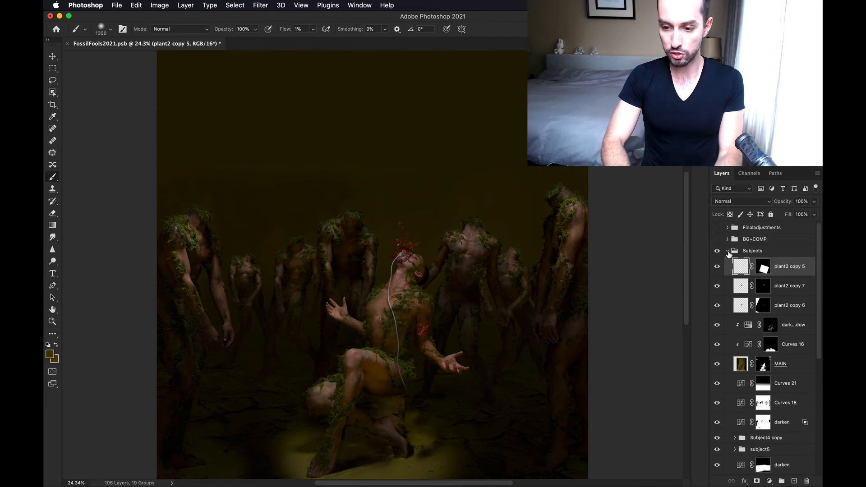
{"action": "left_click", "coordinate": [727, 251]}
{"action": "left_click", "coordinate": [728, 251]}
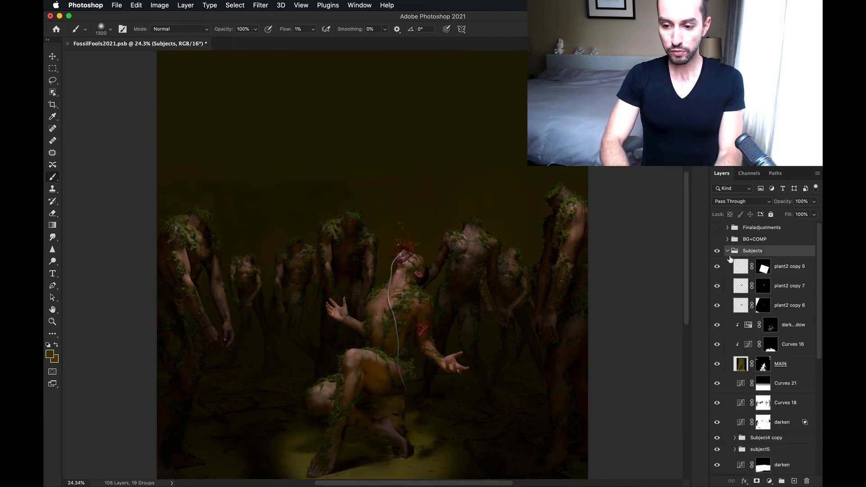
{"action": "left_click", "coordinate": [765, 268]}
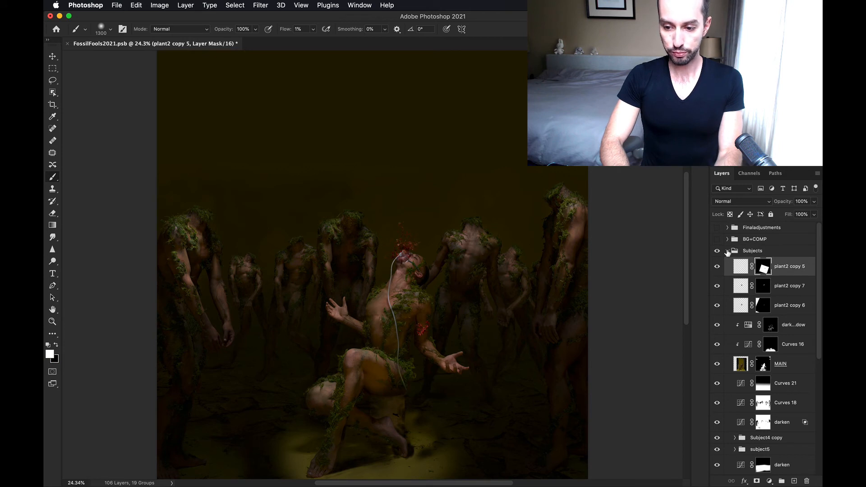
{"action": "left_click", "coordinate": [727, 251]}
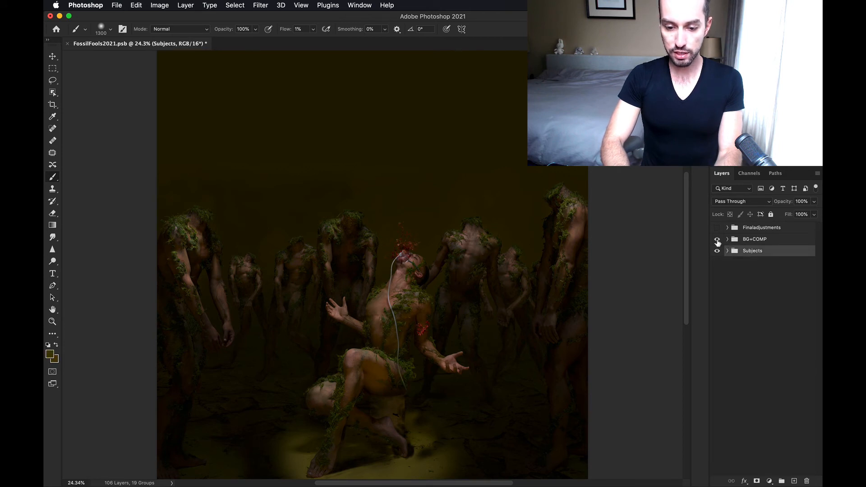
Show the BG+COMP group and expand it to select the Forest layer
{"action": "left_click", "coordinate": [717, 240]}
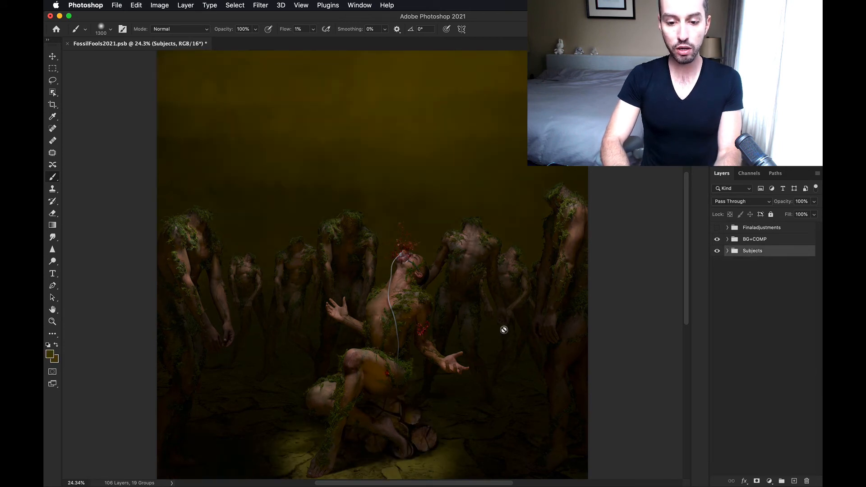
{"action": "left_click", "coordinate": [727, 239]}
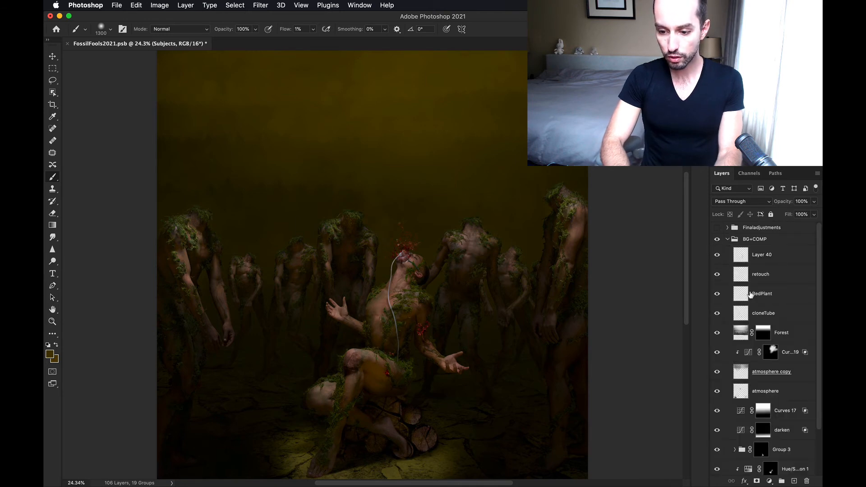
{"action": "left_click", "coordinate": [739, 336]}
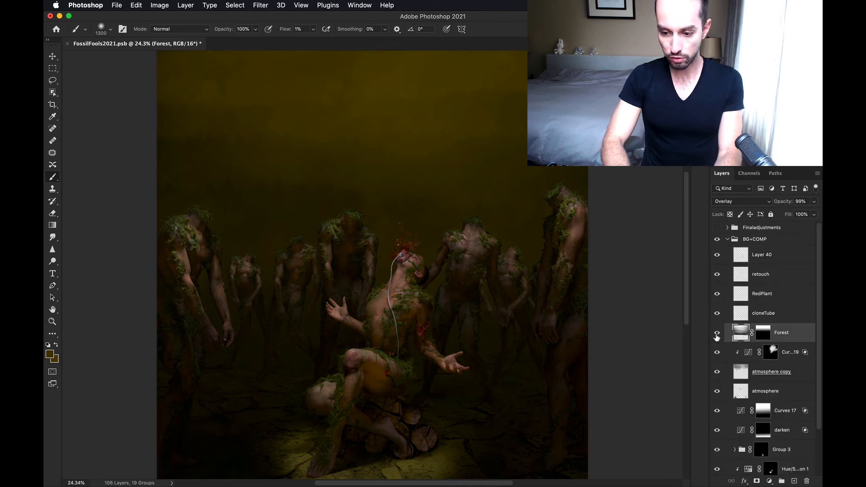
Set the Forest layer's blending mode to Normal and inspect the unblended treeline behind the figures
{"action": "left_click", "coordinate": [740, 204]}
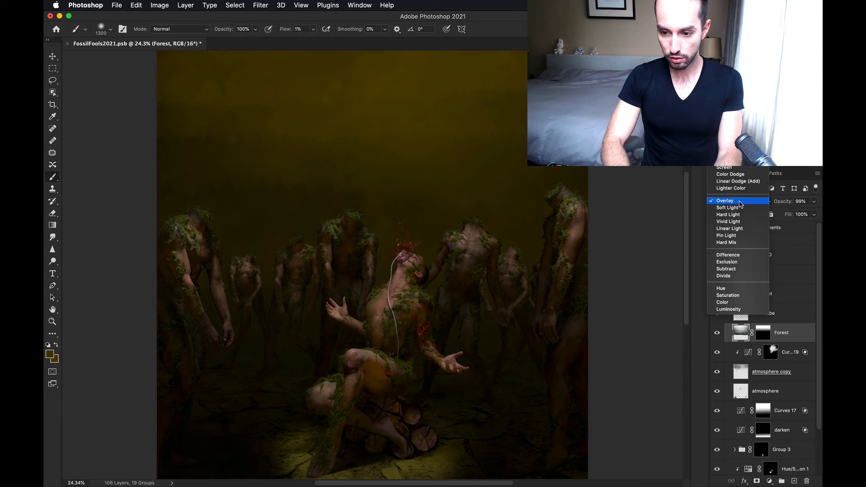
{"action": "left_click", "coordinate": [740, 204]}
{"action": "left_click", "coordinate": [740, 204]}
{"action": "key", "text": "Up"}
{"action": "key", "text": "Up"}
{"action": "key", "text": "Up"}
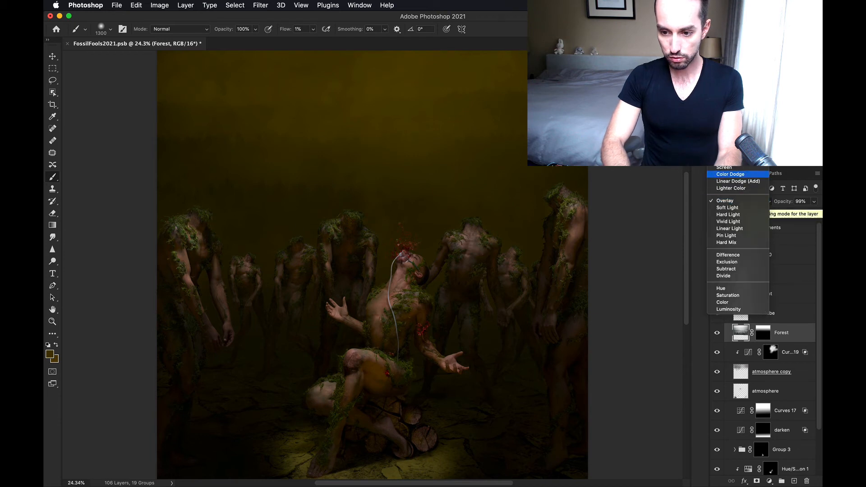
{"action": "key", "text": "Up"}
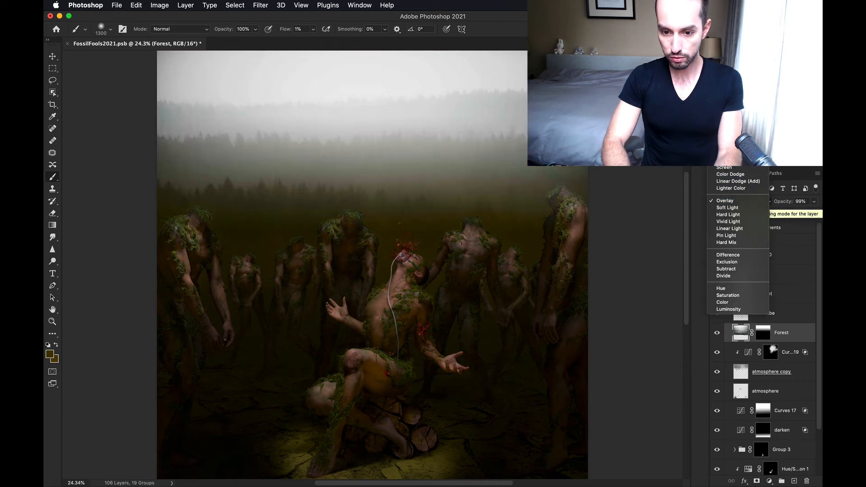
{"action": "key", "text": "Return"}
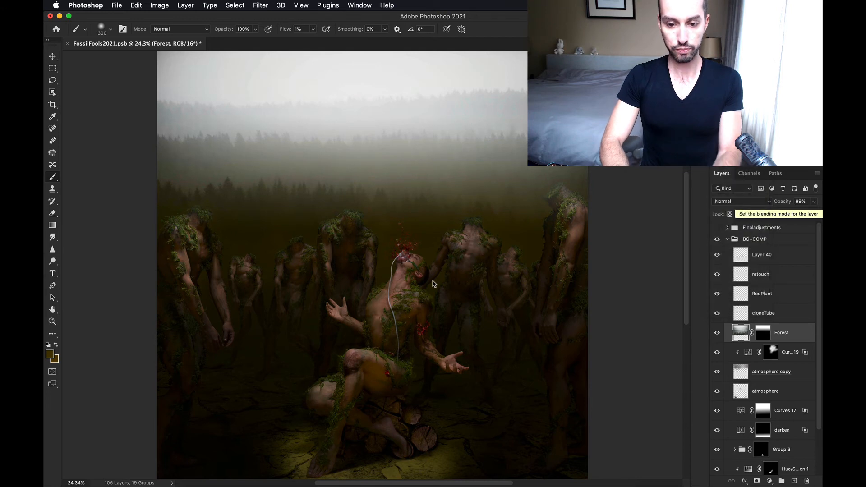
{"action": "scroll", "coordinate": [427, 293], "scroll_direction": "up", "scroll_amount": 5}
{"action": "scroll", "coordinate": [427, 292], "scroll_direction": "down", "scroll_amount": 2}
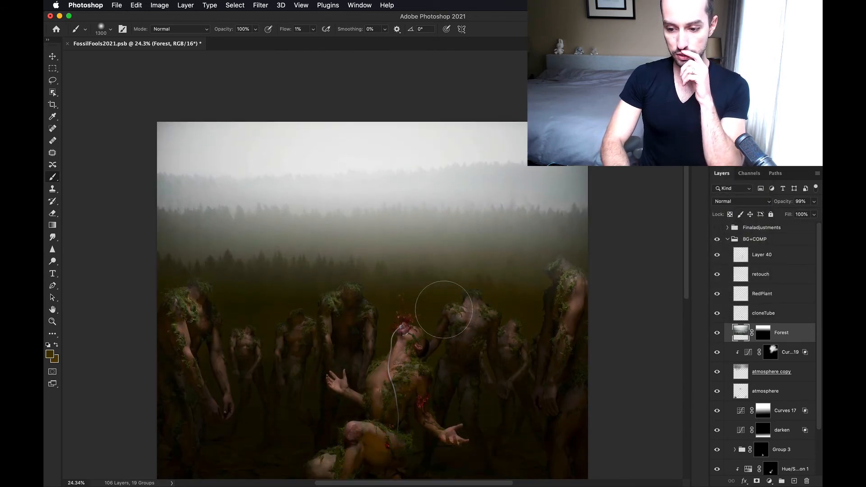
Set the Forest layer's blending mode to Soft Light and collapse the BG+COMP group to review the whole composite
{"action": "left_click", "coordinate": [742, 203]}
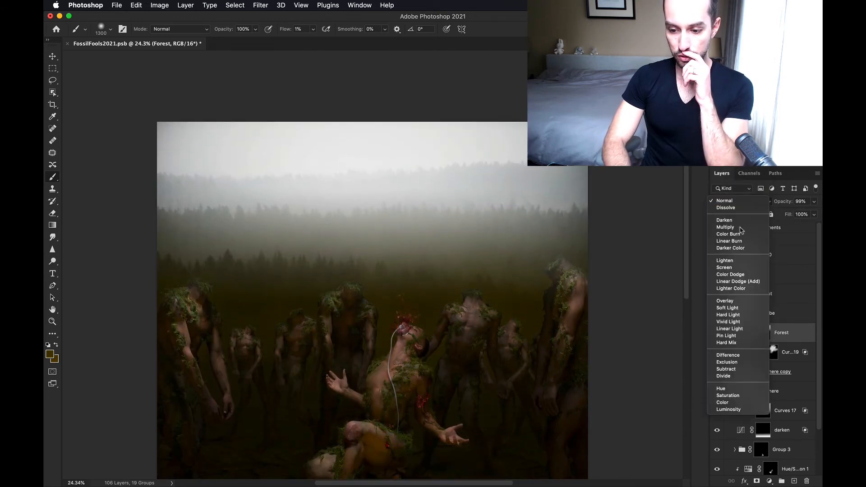
{"action": "left_click", "coordinate": [732, 309]}
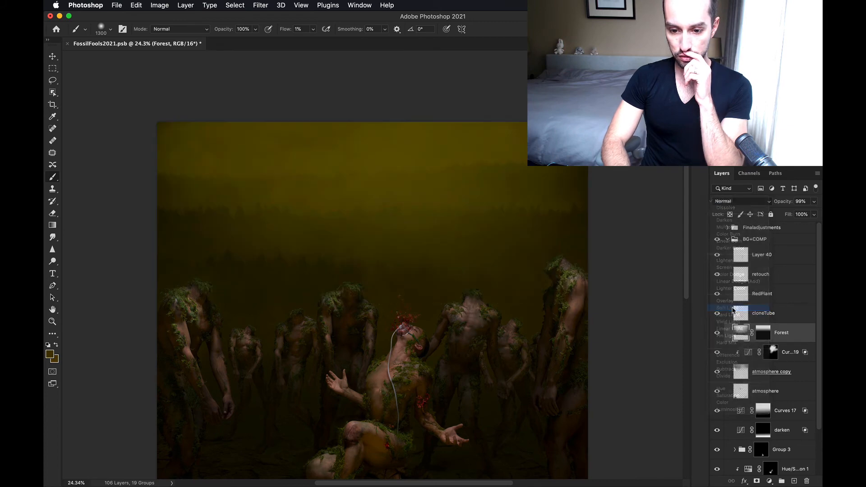
{"action": "scroll", "coordinate": [496, 367], "scroll_direction": "down", "scroll_amount": 4}
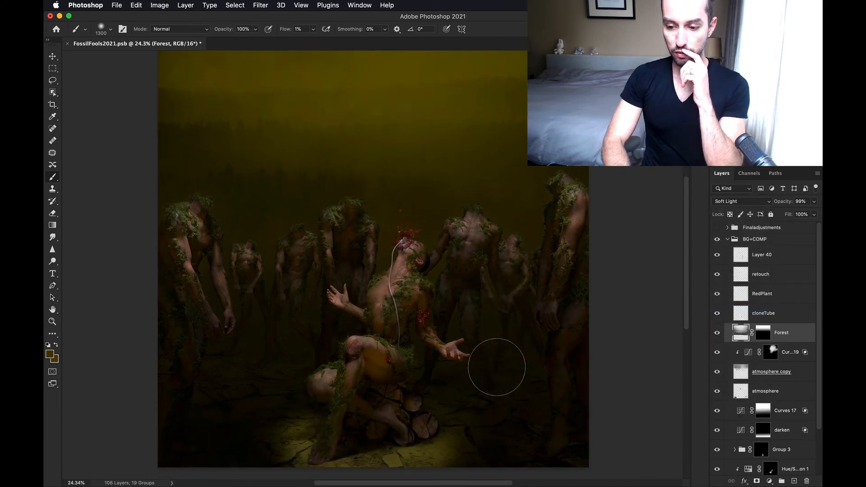
{"action": "left_click", "coordinate": [727, 239]}
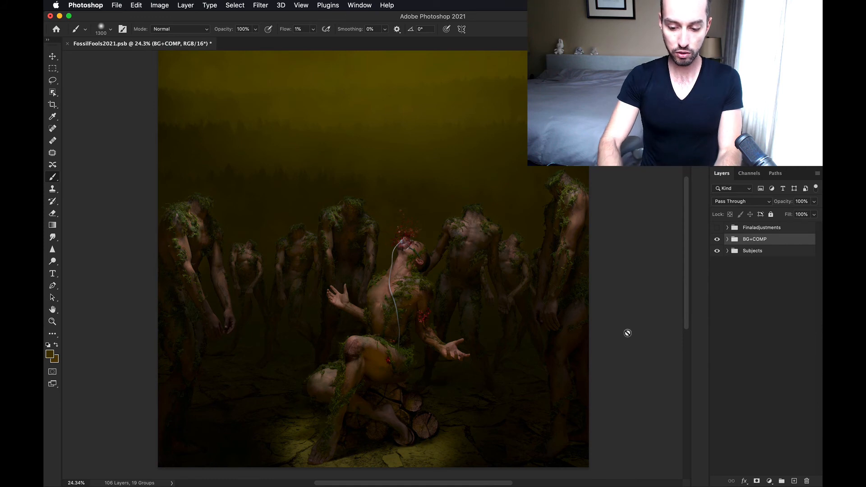
{"action": "scroll", "coordinate": [624, 332], "scroll_direction": "up", "scroll_amount": 1}
{"action": "key", "text": "ctrl+minus"}
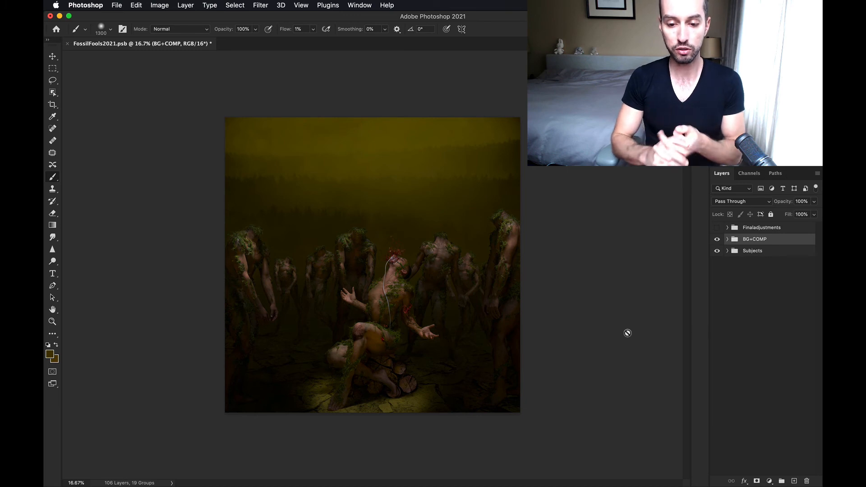
Show the Finaladjustments group over the composite and expand it to reveal its layers
{"action": "scroll", "coordinate": [632, 338], "scroll_direction": "up", "scroll_amount": 1}
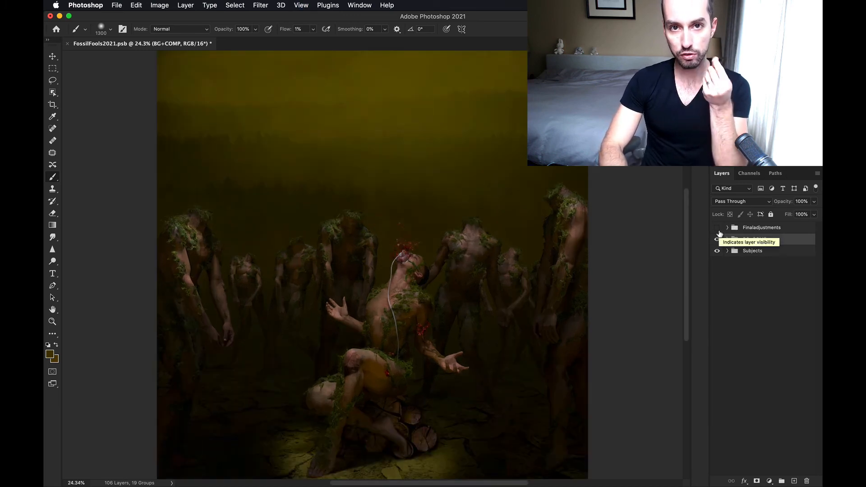
{"action": "left_click", "coordinate": [718, 229]}
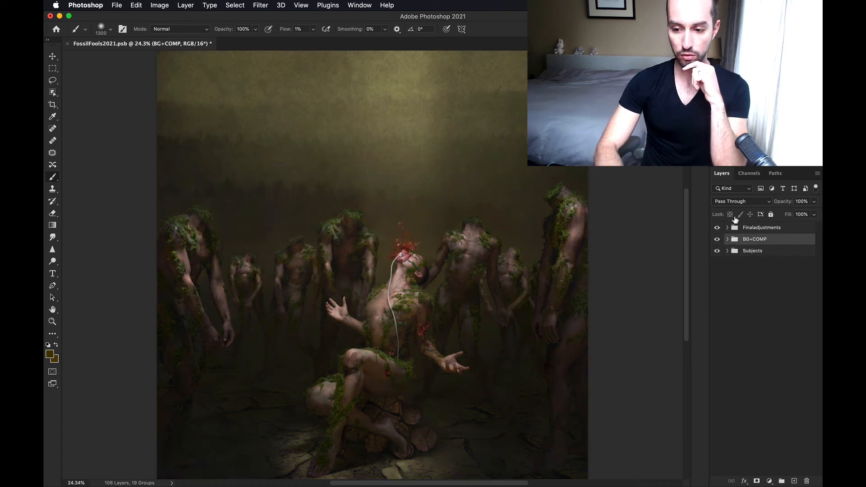
{"action": "left_click", "coordinate": [727, 228]}
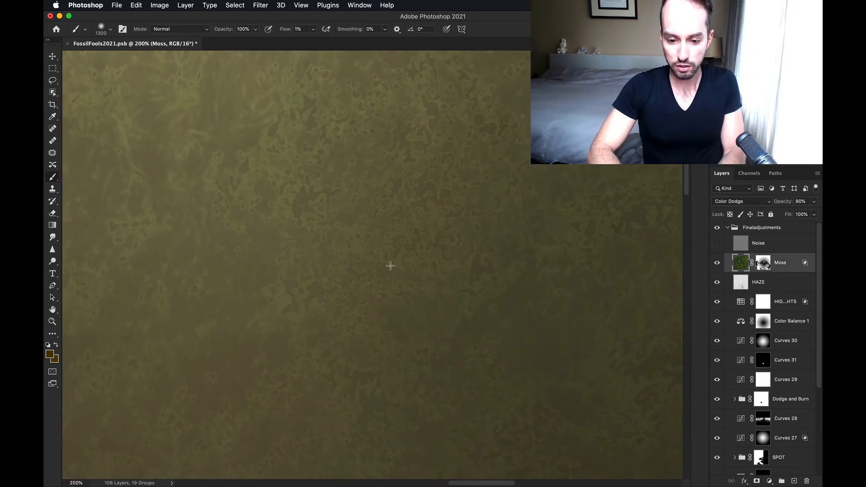
Examine how the Moss layer's Color Dodge texture reads across the background haze and treeline, both close up and from further out
{"action": "scroll", "coordinate": [390, 266], "scroll_direction": "right", "scroll_amount": 3}
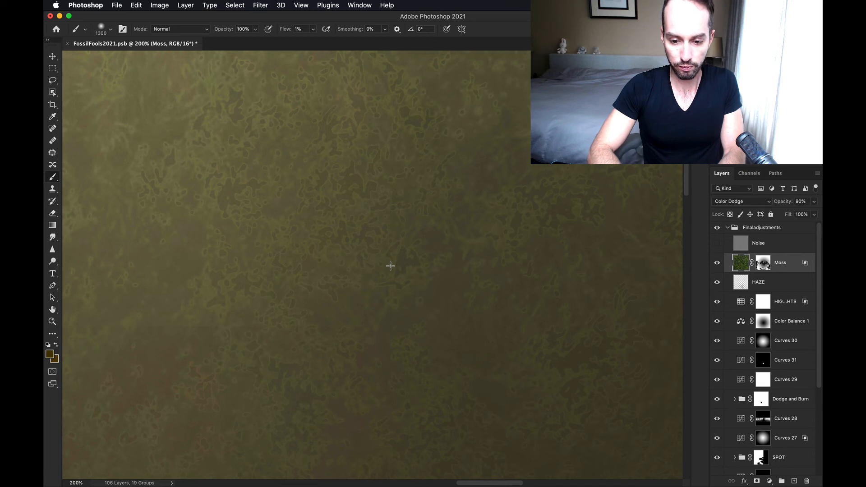
{"action": "scroll", "coordinate": [390, 266], "scroll_direction": "right", "scroll_amount": 3}
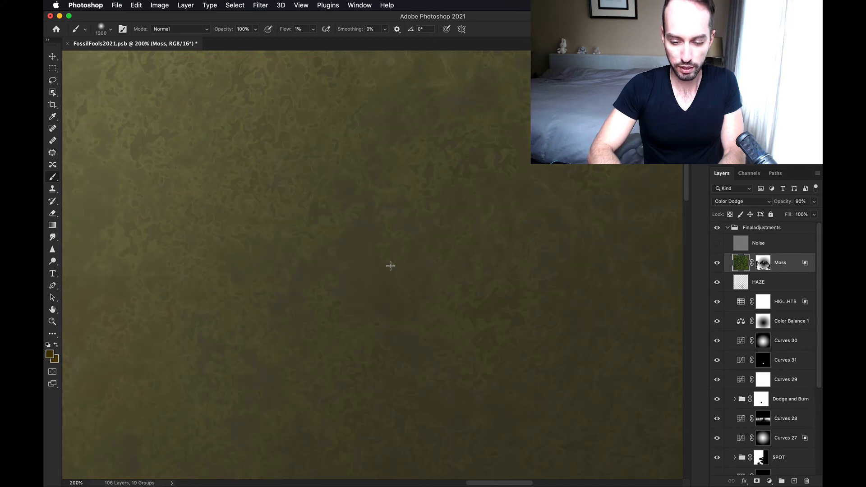
{"action": "key", "text": "super+minus"}
{"action": "key", "text": "super+minus"}
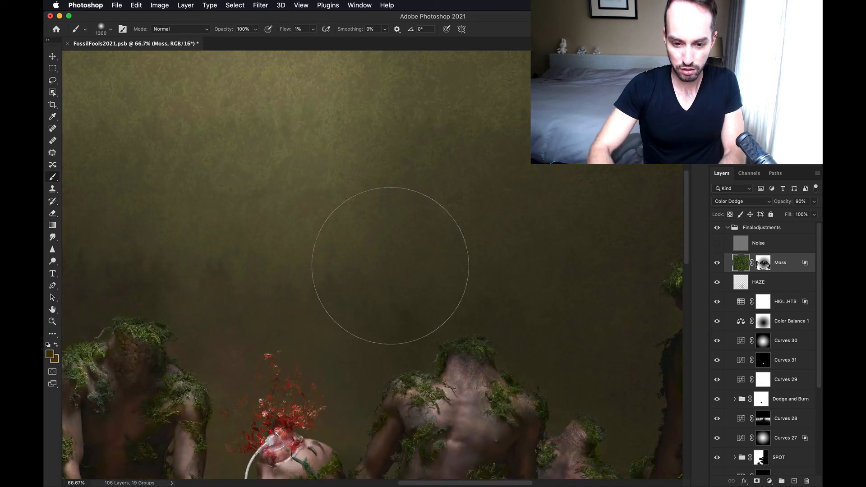
{"action": "scroll", "coordinate": [390, 266], "scroll_direction": "up", "scroll_amount": 5}
{"action": "scroll", "coordinate": [391, 266], "scroll_direction": "left", "scroll_amount": 5}
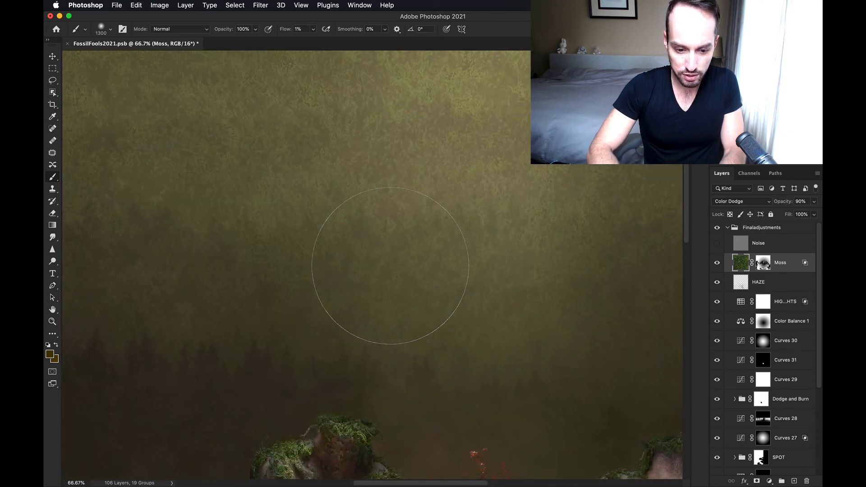
{"action": "scroll", "coordinate": [390, 266], "scroll_direction": "up", "scroll_amount": 5}
{"action": "scroll", "coordinate": [390, 266], "scroll_direction": "left", "scroll_amount": 3}
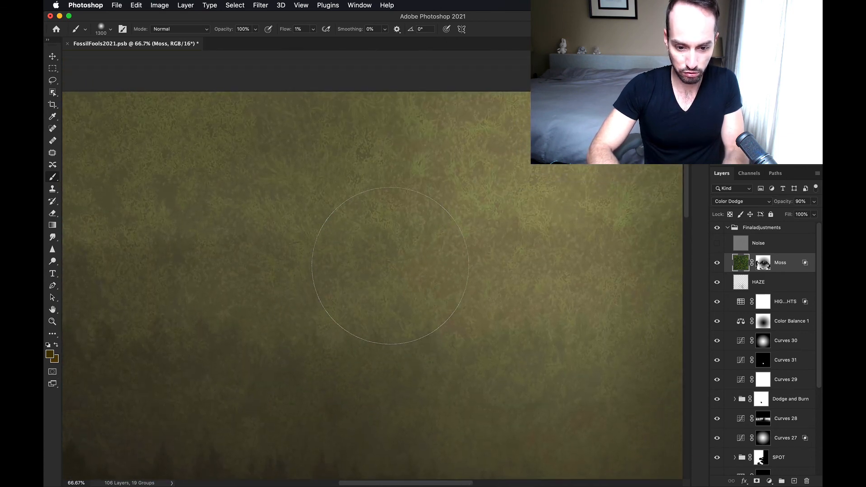
{"action": "scroll", "coordinate": [391, 266], "scroll_direction": "down", "scroll_amount": 5}
{"action": "scroll", "coordinate": [390, 266], "scroll_direction": "right", "scroll_amount": 4}
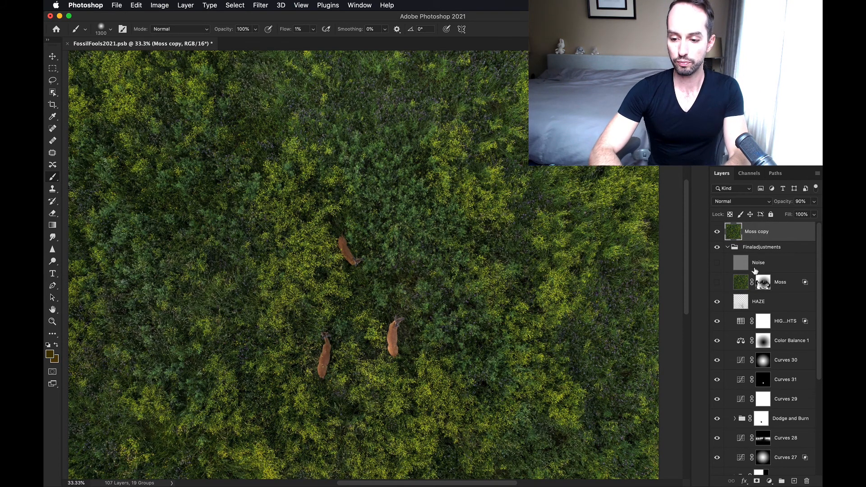
Set the Moss copy layer's blending mode to Color Dodge and inspect the texture over the background and figures
{"action": "scroll", "coordinate": [473, 286], "scroll_direction": "left", "scroll_amount": 3}
{"action": "scroll", "coordinate": [473, 286], "scroll_direction": "up", "scroll_amount": 1}
{"action": "scroll", "coordinate": [473, 287], "scroll_direction": "right", "scroll_amount": 3}
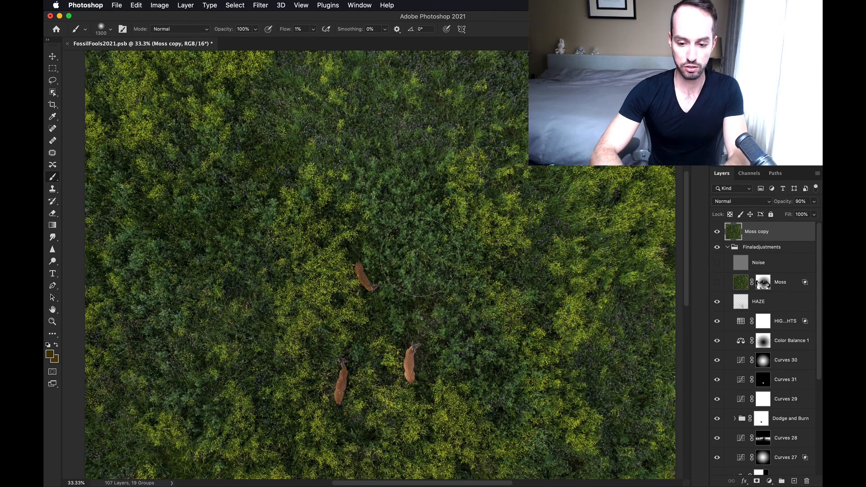
{"action": "left_click", "coordinate": [743, 202]}
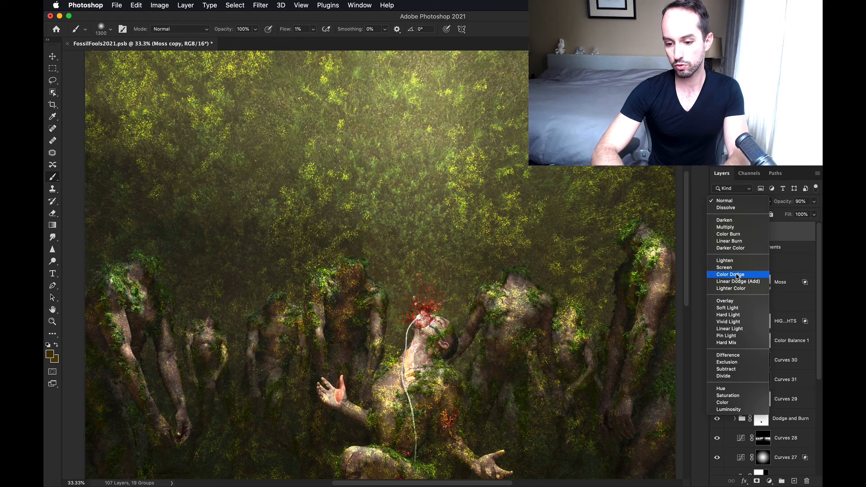
{"action": "left_click", "coordinate": [736, 276]}
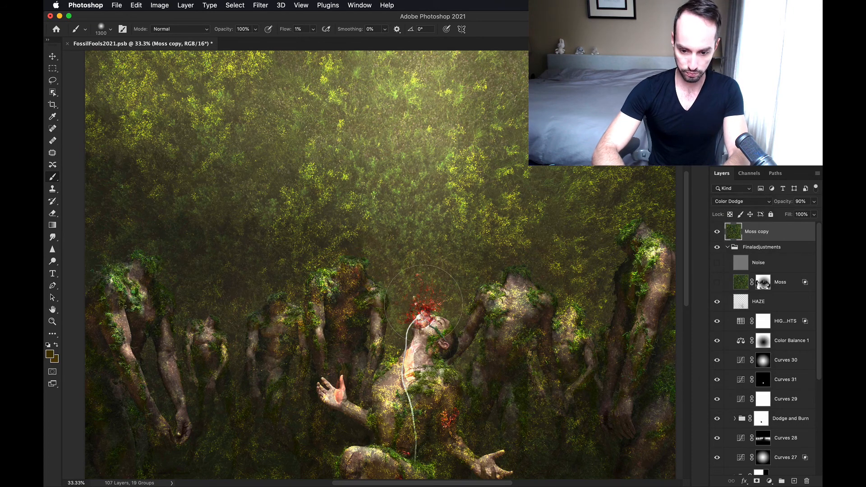
{"action": "scroll", "coordinate": [415, 313], "scroll_direction": "down", "scroll_amount": 5}
{"action": "scroll", "coordinate": [415, 314], "scroll_direction": "up", "scroll_amount": 10}
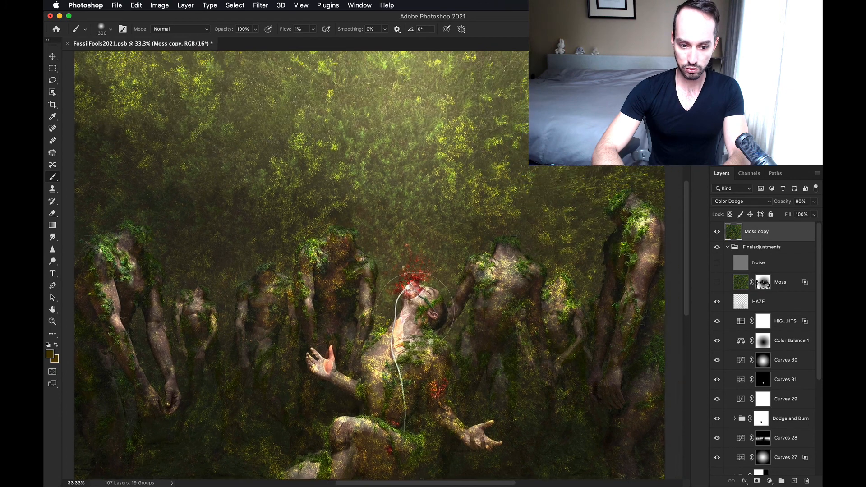
{"action": "scroll", "coordinate": [415, 311], "scroll_direction": "down", "scroll_amount": 5}
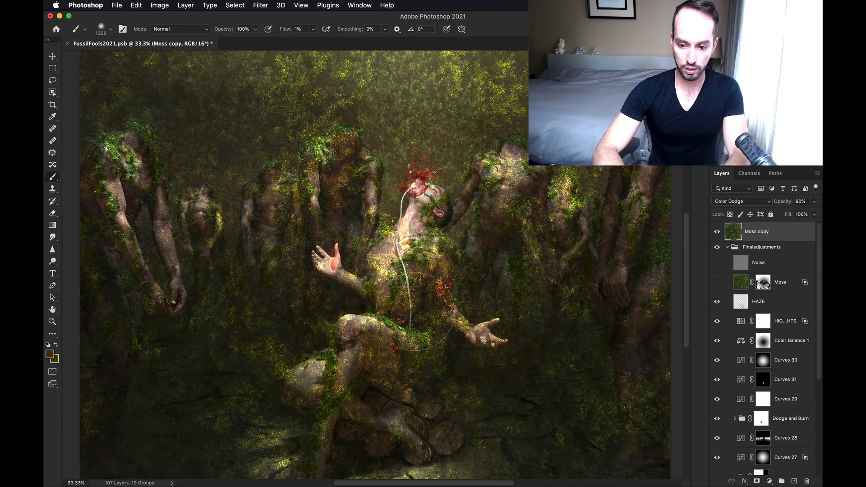
{"action": "scroll", "coordinate": [415, 311], "scroll_direction": "up", "scroll_amount": 7}
{"action": "scroll", "coordinate": [415, 311], "scroll_direction": "down", "scroll_amount": 3}
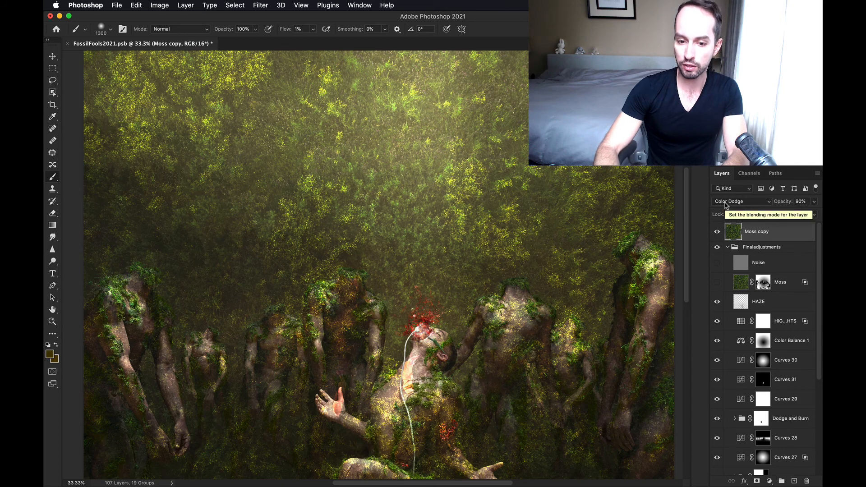
Open the Moss copy layer's blending options and lower the Blend If white limit for This Layer to 57
{"action": "double_click", "coordinate": [798, 233]}
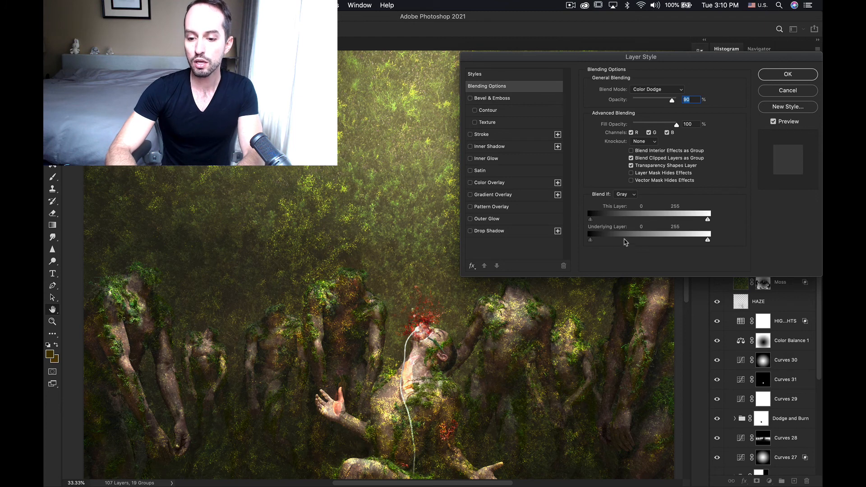
{"action": "left_click_drag", "start_coordinate": [591, 219], "coordinate": [573, 222]}
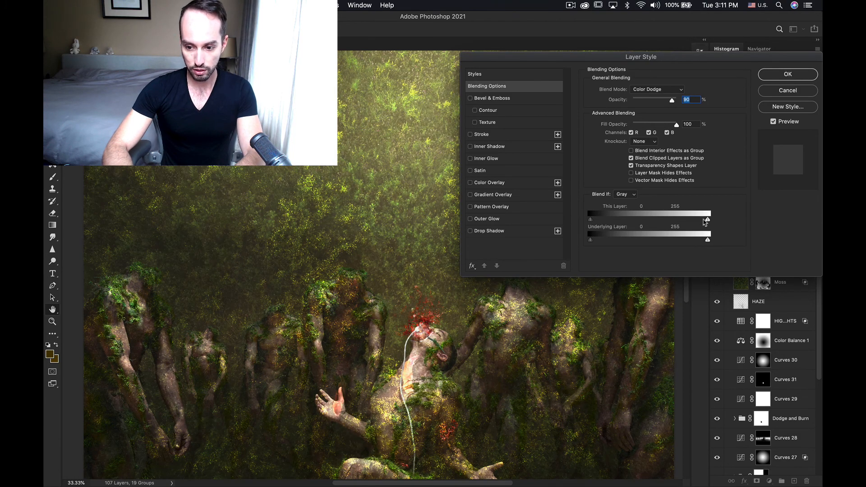
{"action": "left_click_drag", "start_coordinate": [708, 222], "coordinate": [617, 221]}
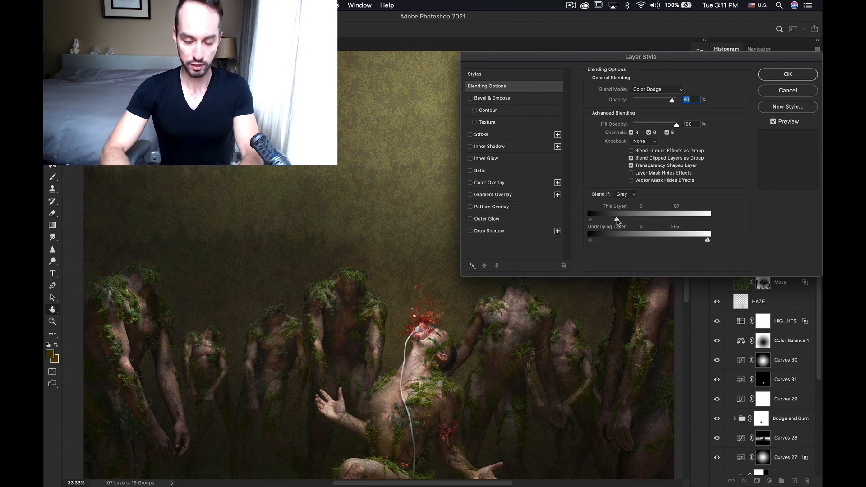
Split the Blend If white limit for This Layer to 27 / 89 to soften the moss highlight transition
{"action": "key", "text": "alt"}
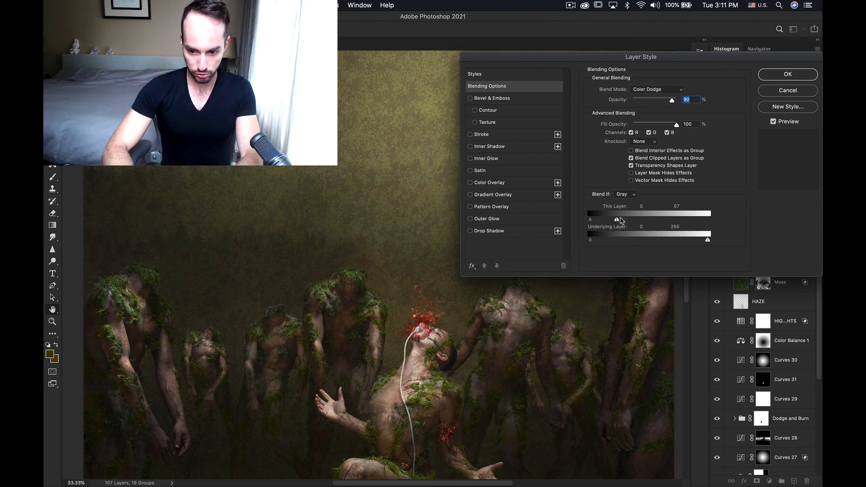
{"action": "mouse_move", "coordinate": [619, 220]}
{"action": "left_mouse_down"}
{"action": "mouse_move", "coordinate": [635, 221]}
{"action": "mouse_move", "coordinate": [628, 223]}
{"action": "left_mouse_up"}
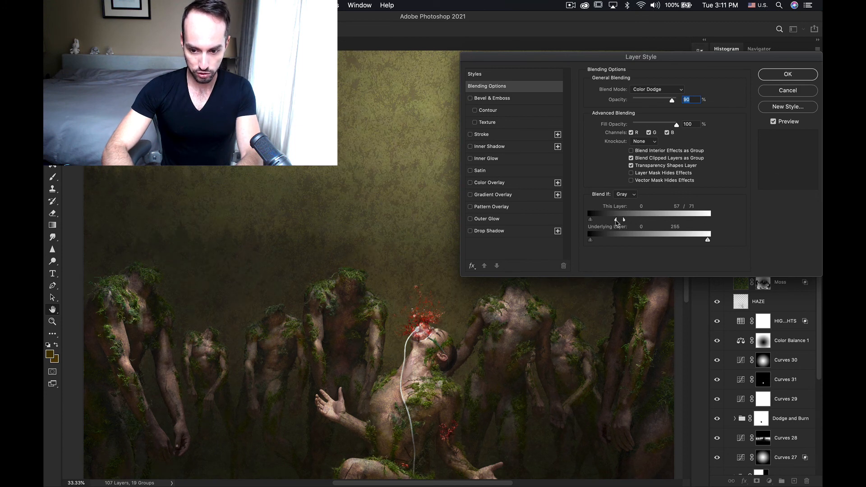
{"action": "mouse_move", "coordinate": [616, 221]}
{"action": "left_mouse_down"}
{"action": "mouse_move", "coordinate": [602, 222]}
{"action": "mouse_move", "coordinate": [630, 221]}
{"action": "left_mouse_up"}
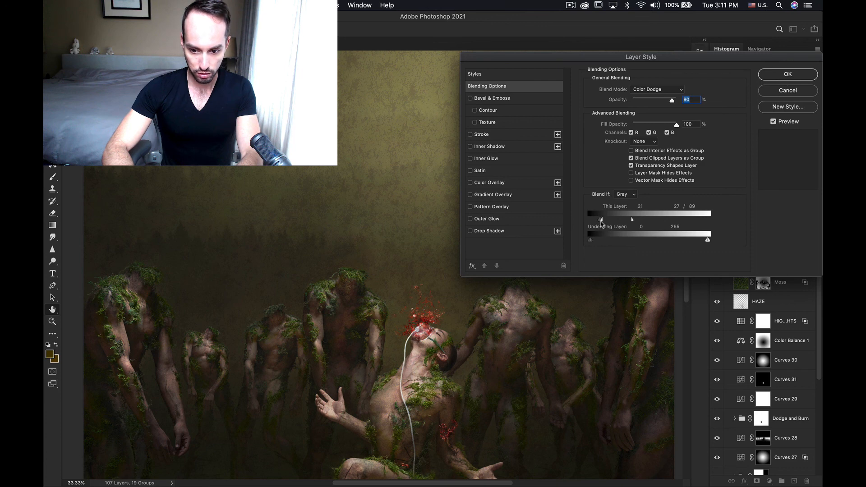
Raise and split the Blend If black limit for This Layer to 33 / 66
{"action": "left_click_drag", "start_coordinate": [605, 224], "coordinate": [611, 225]}
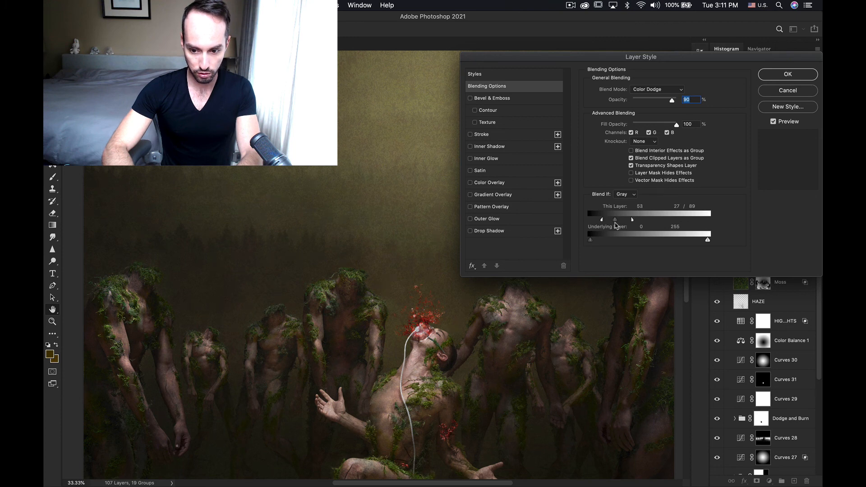
{"action": "left_click_drag", "start_coordinate": [616, 225], "coordinate": [615, 224]}
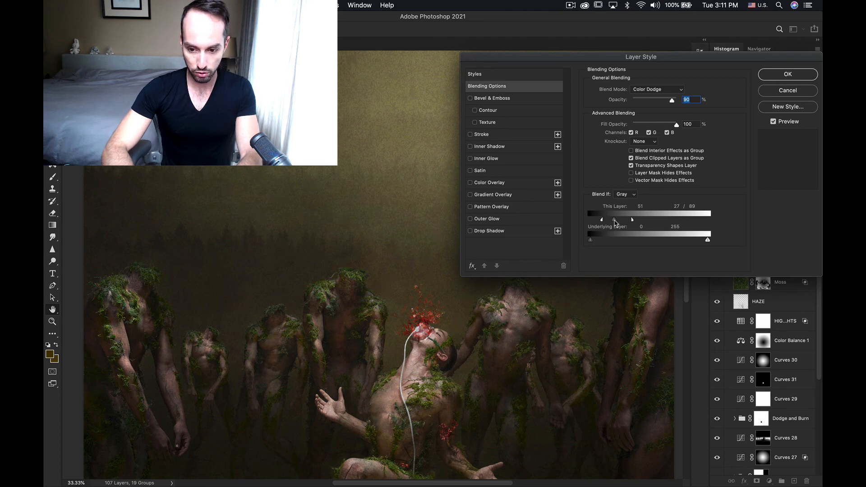
{"action": "left_click_drag", "start_coordinate": [615, 222], "coordinate": [601, 222]}
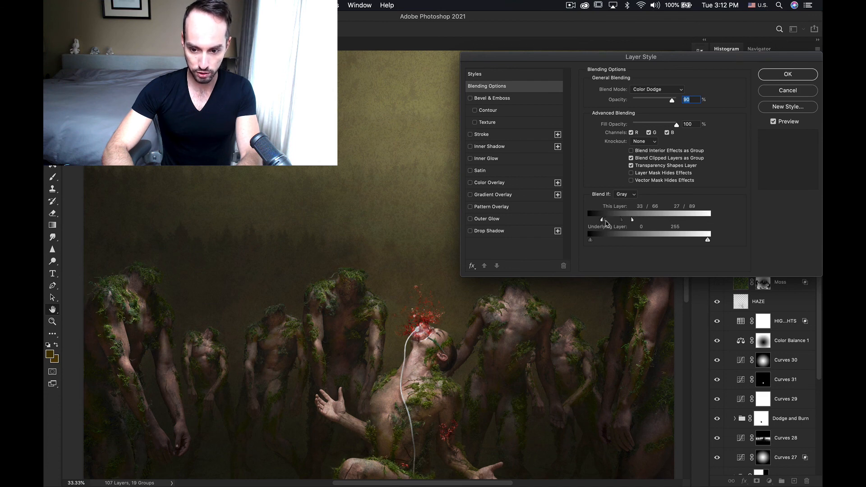
Inspect the softened moss texture around the figures up close and apply the Moss copy layer's blending options
{"action": "left_click", "coordinate": [317, 226], "text": "super"}
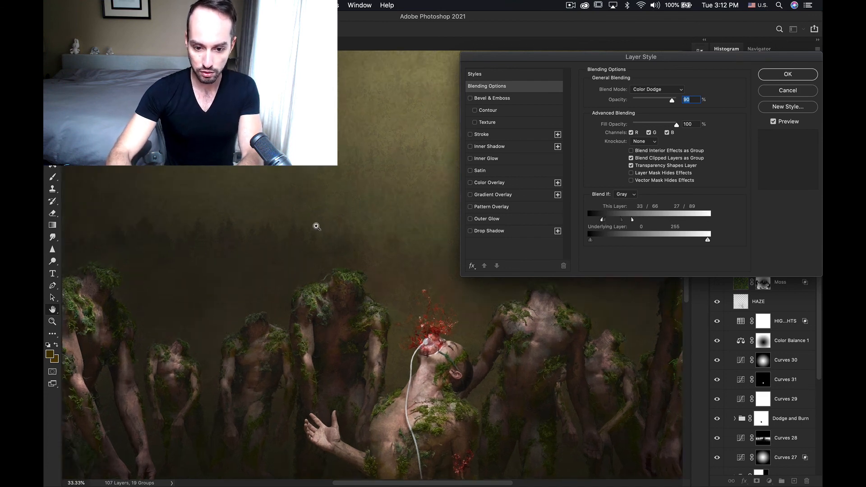
{"action": "left_click", "coordinate": [316, 226], "text": "super"}
{"action": "left_click", "coordinate": [317, 226], "text": "super"}
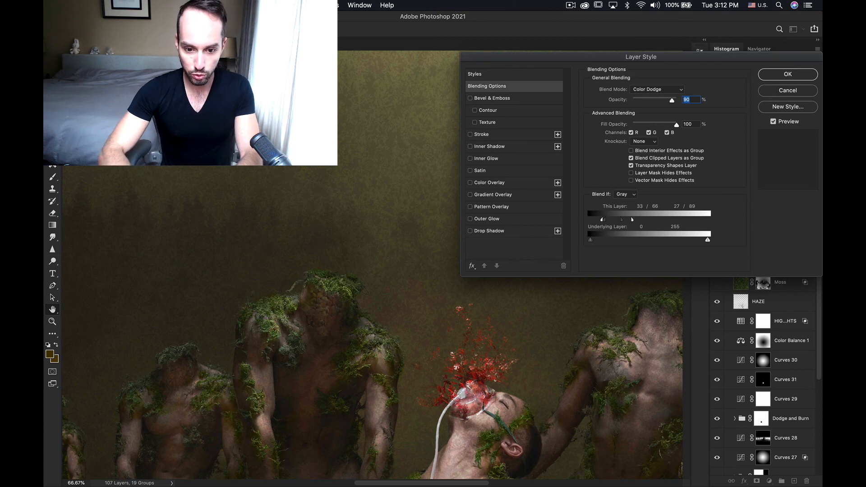
{"action": "left_click", "coordinate": [317, 311], "text": "alt+super"}
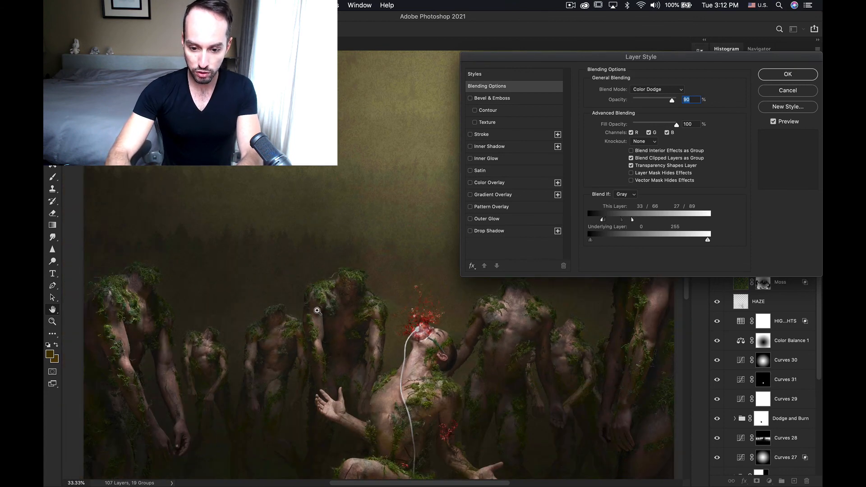
{"action": "key", "text": "super+0"}
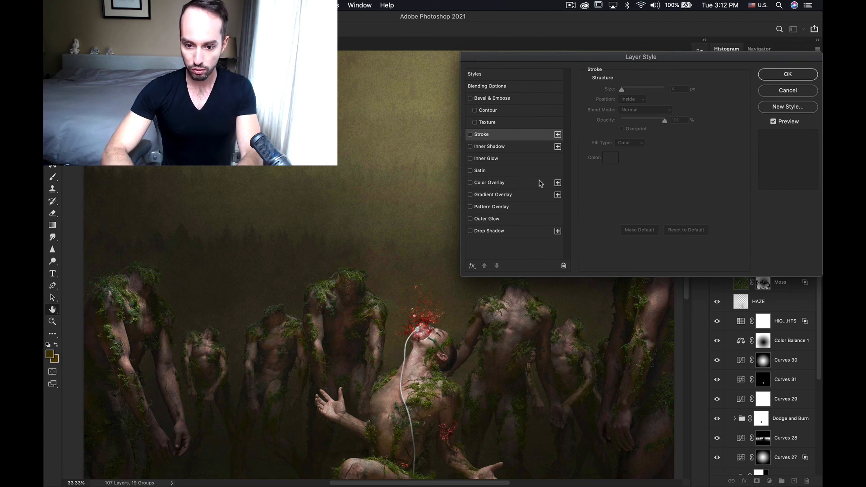
{"action": "left_click", "coordinate": [493, 86]}
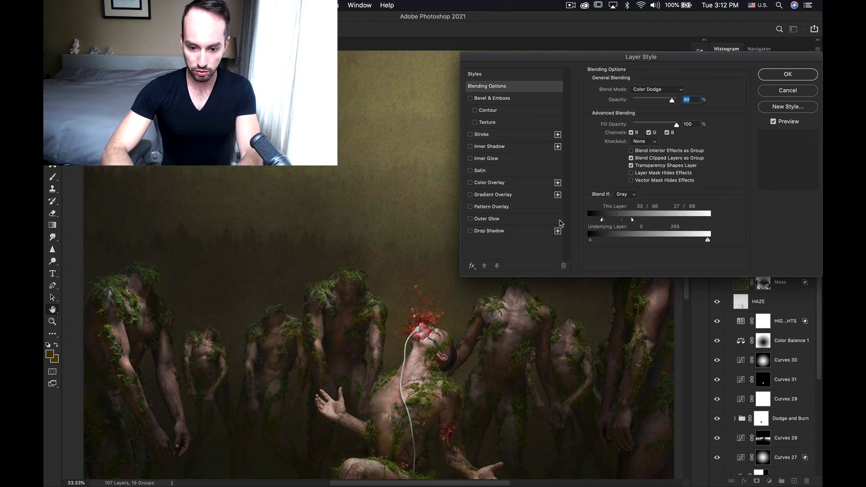
{"action": "left_click", "coordinate": [788, 74]}
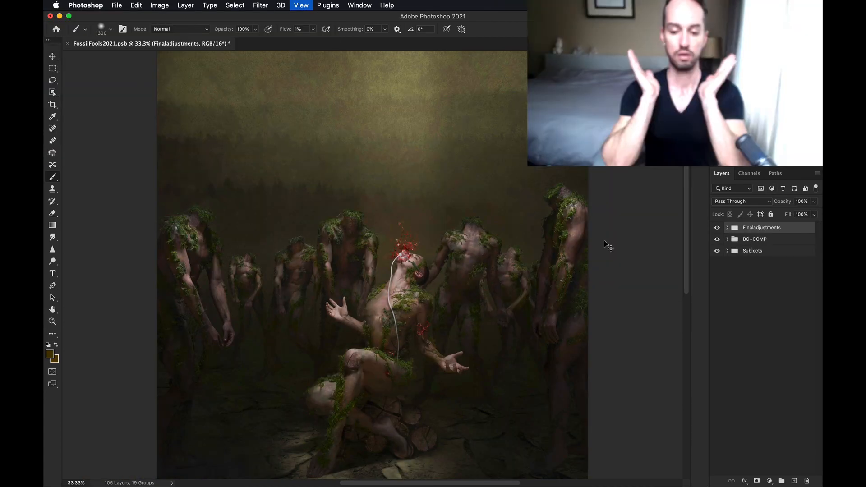